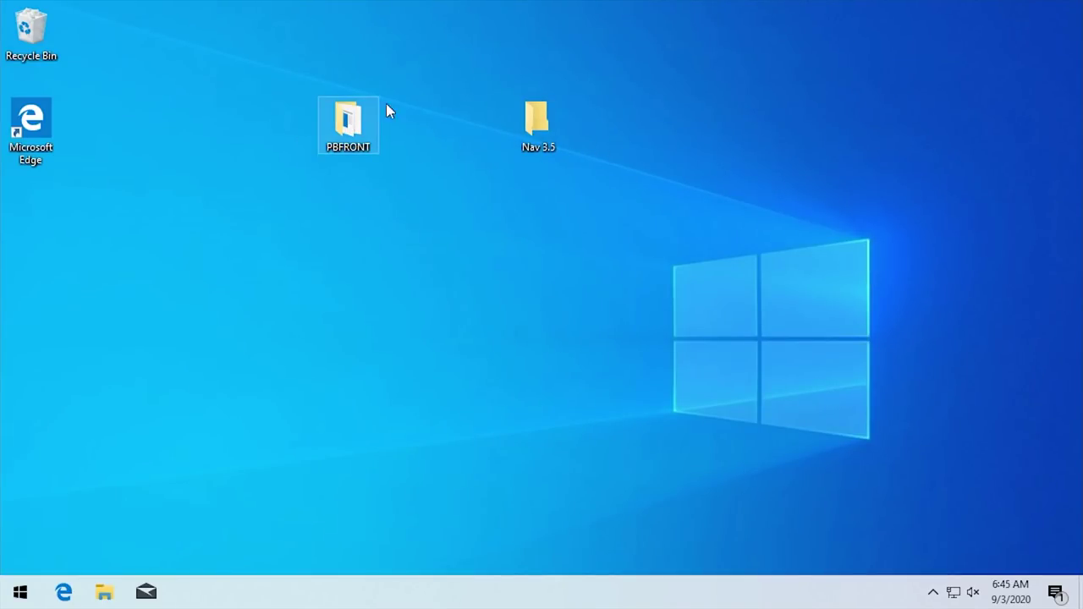
Check the PBFRONT folder's details on the desktop and view the contents of the Nav 3.5 folder, closing its window
mouse_move(331, 140)
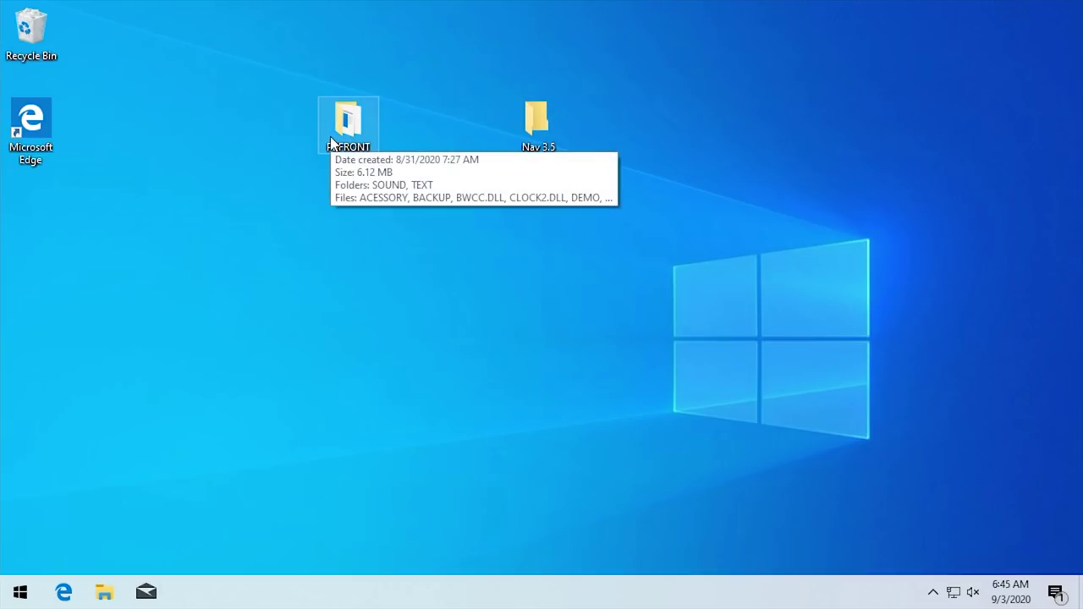
left_click_drag(268, 196, 457, 68)
left_click(279, 145)
mouse_move(364, 138)
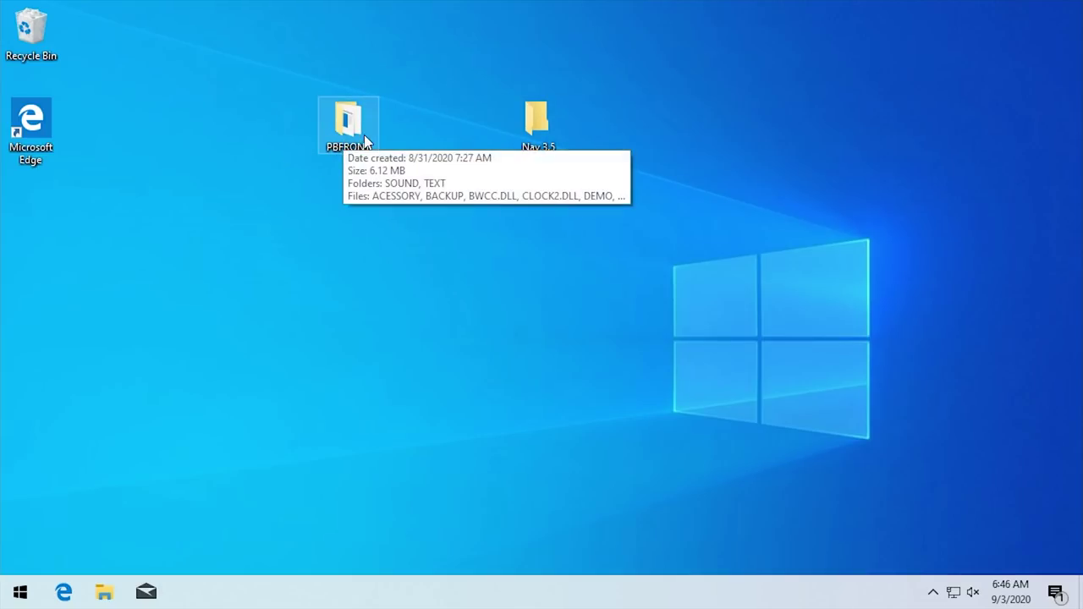
double_click(540, 135)
left_click_drag(421, 227, 415, 169)
left_click(578, 234)
left_click(863, 55)
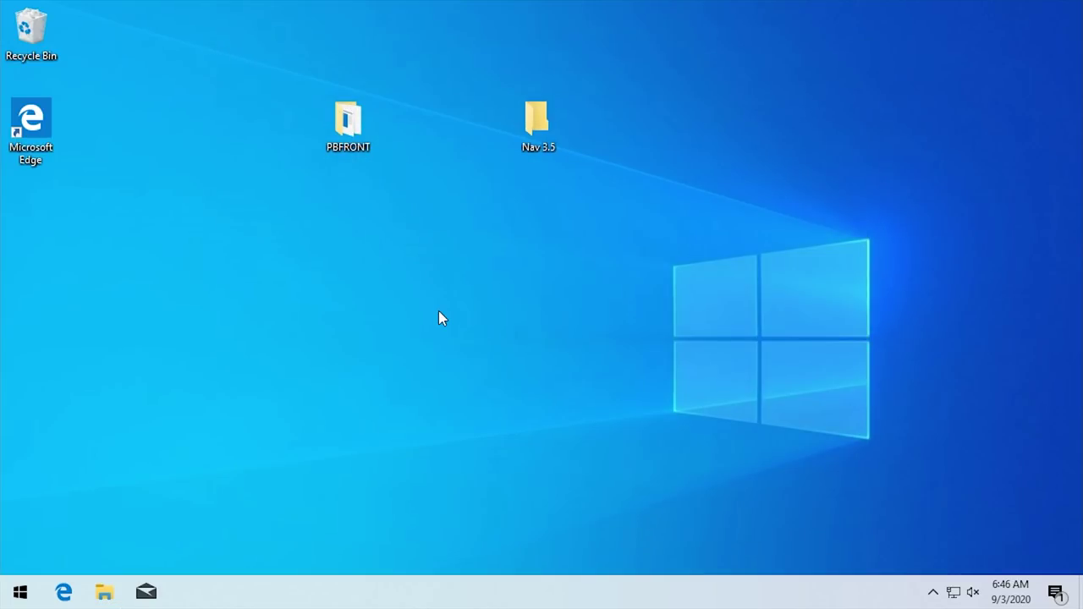
Browse to Local Disk (C:) in a file window and move the PBFRONT folder from the desktop into it
left_click(121, 584)
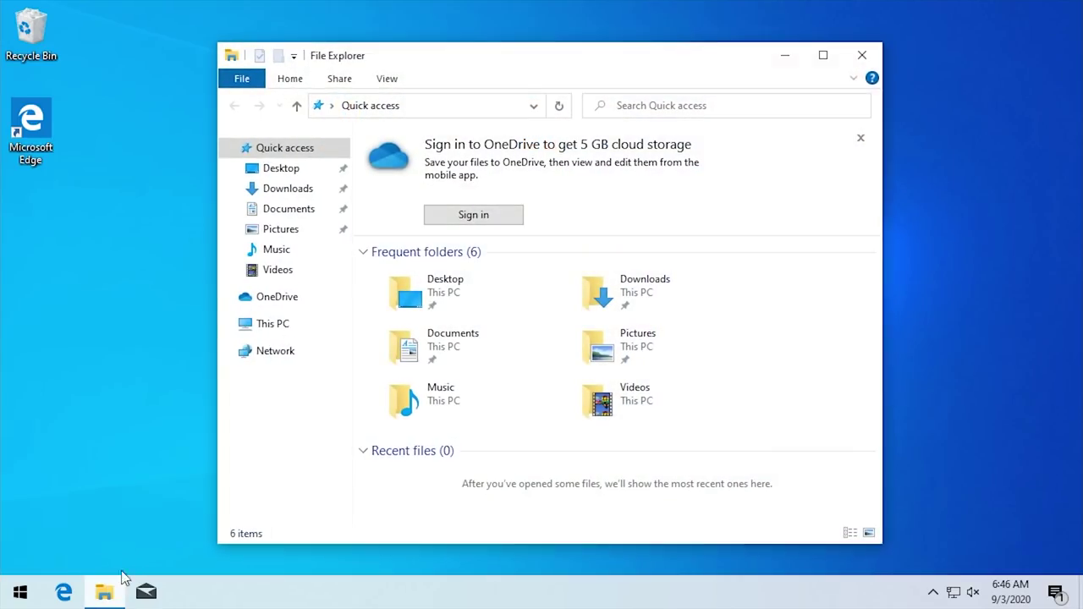
left_click(860, 138)
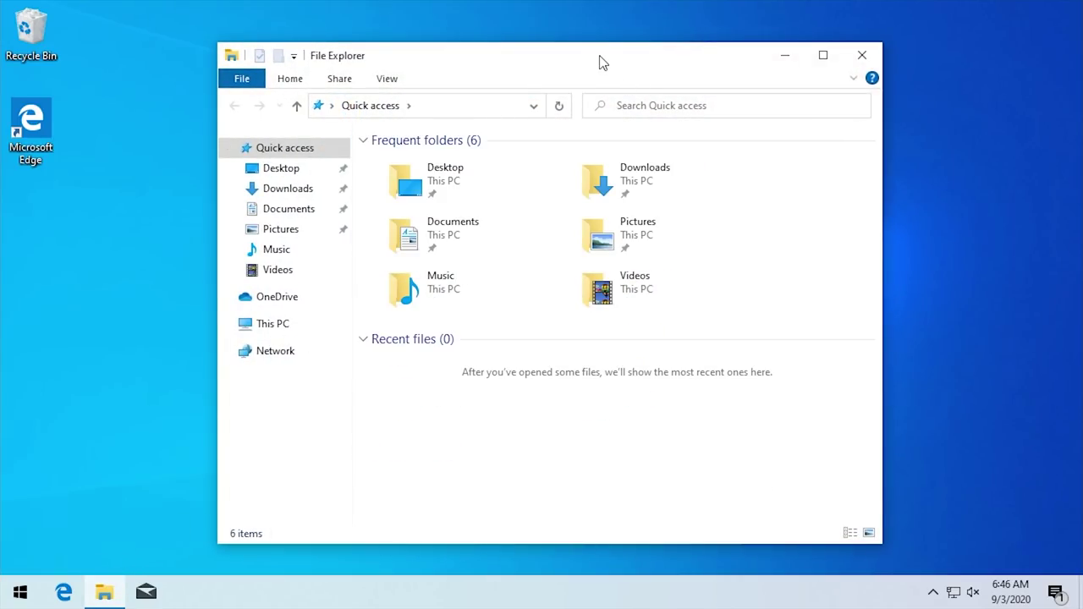
left_click_drag(602, 63, 809, 73)
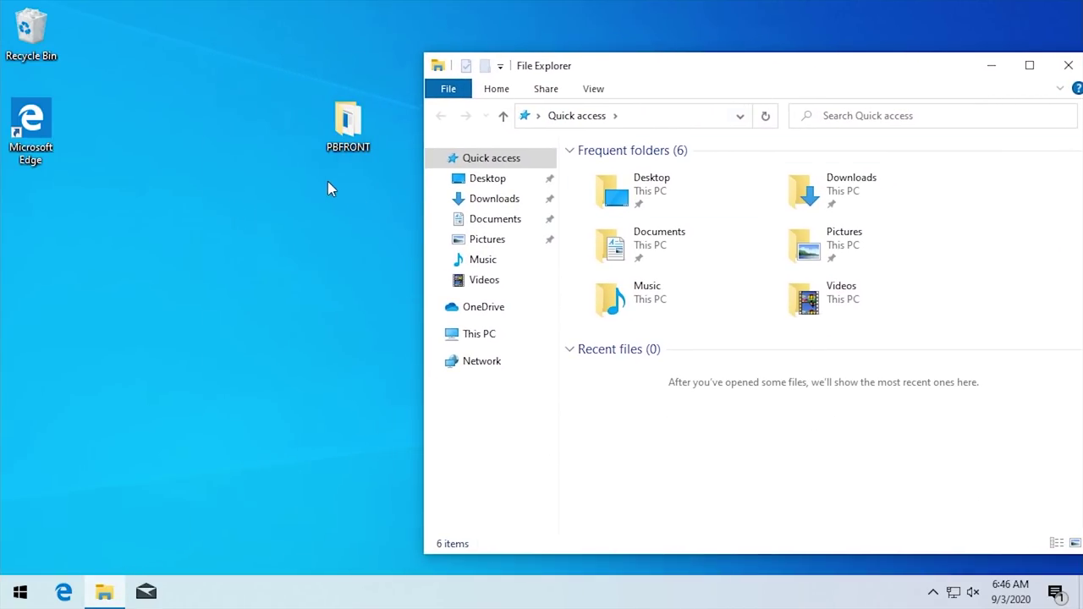
left_click(479, 335)
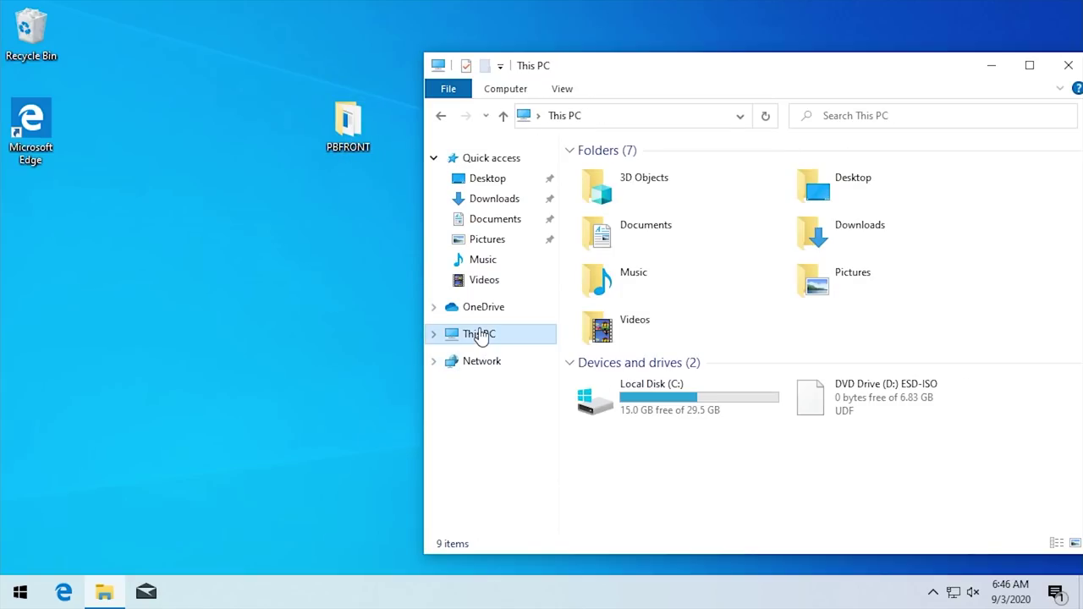
double_click(651, 394)
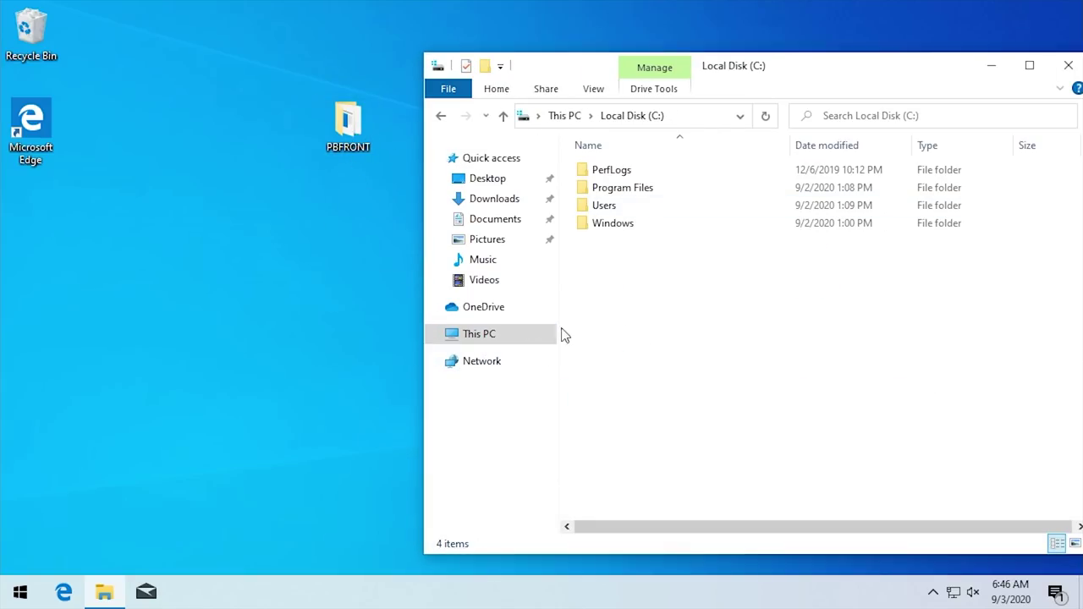
left_click_drag(565, 335, 668, 379)
left_click(668, 354)
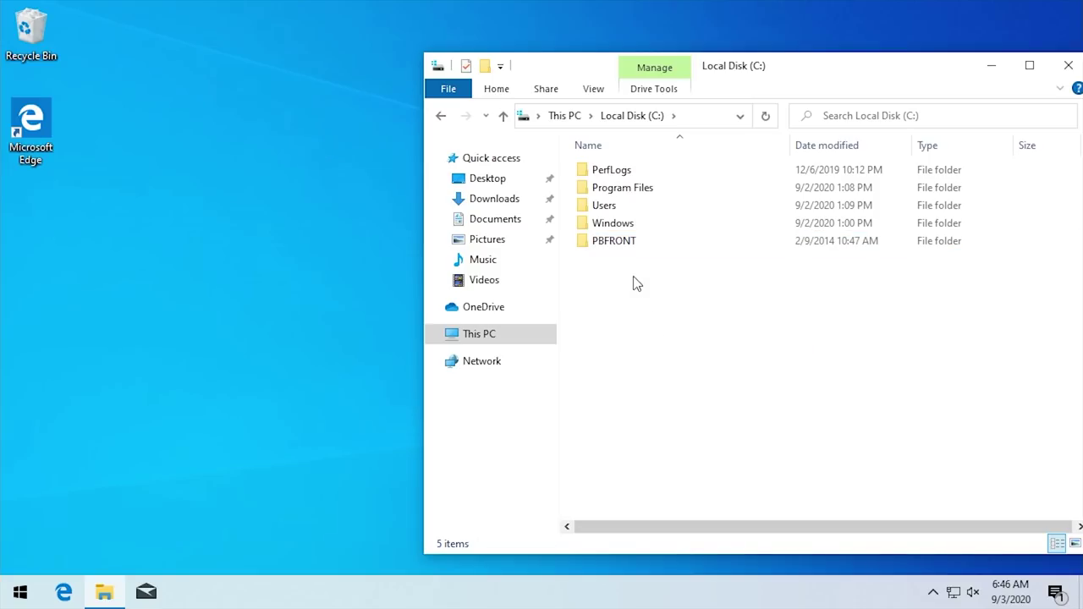
Open the PBFRONT folder on drive C: and run the NAVIGATE application
double_click(628, 246)
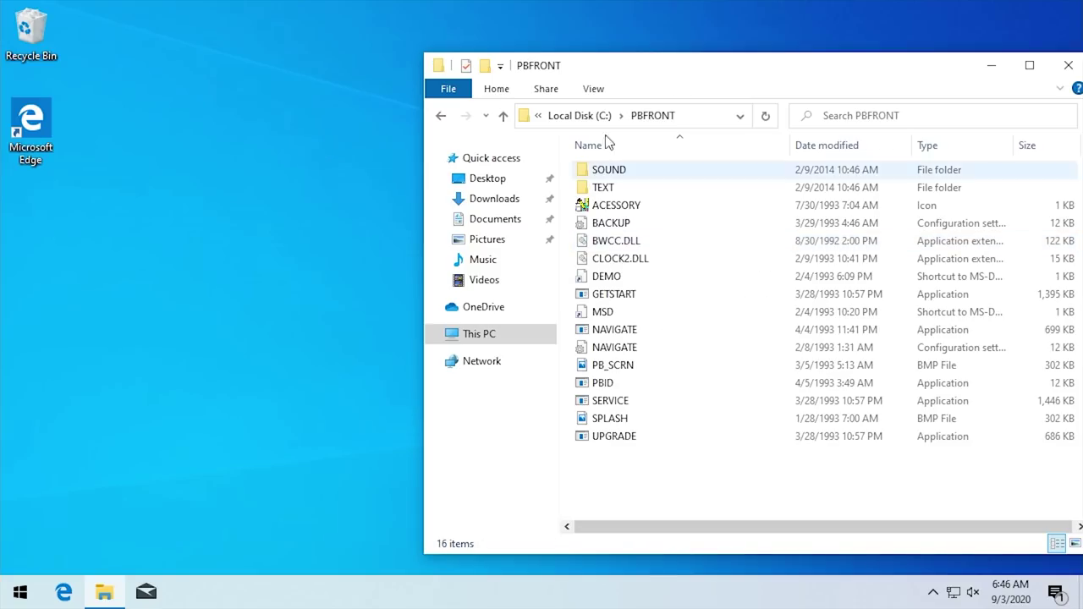
left_click_drag(535, 61, 252, 53)
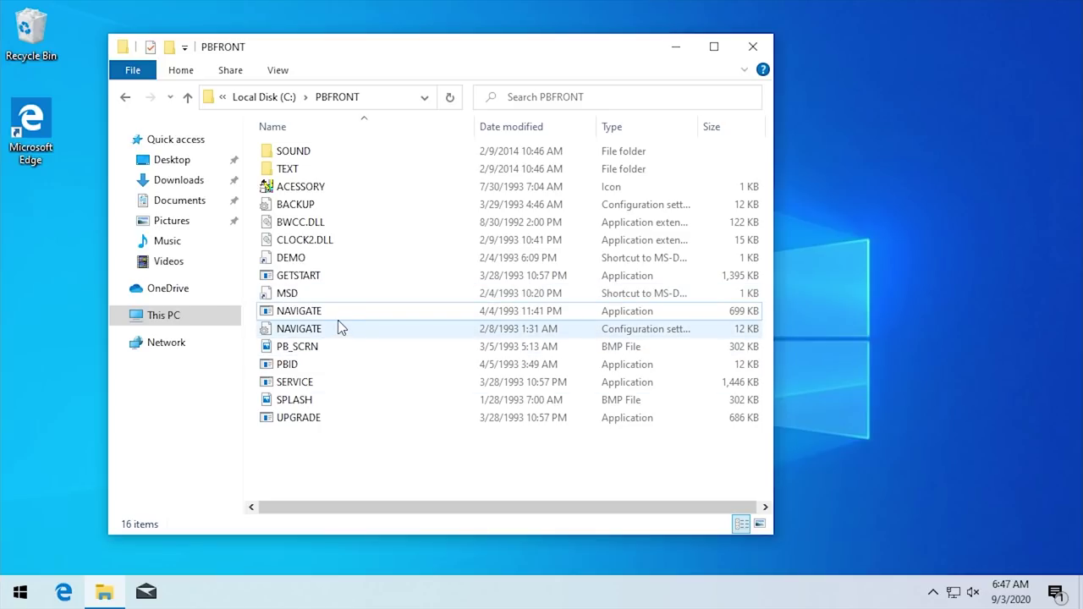
left_click(313, 311)
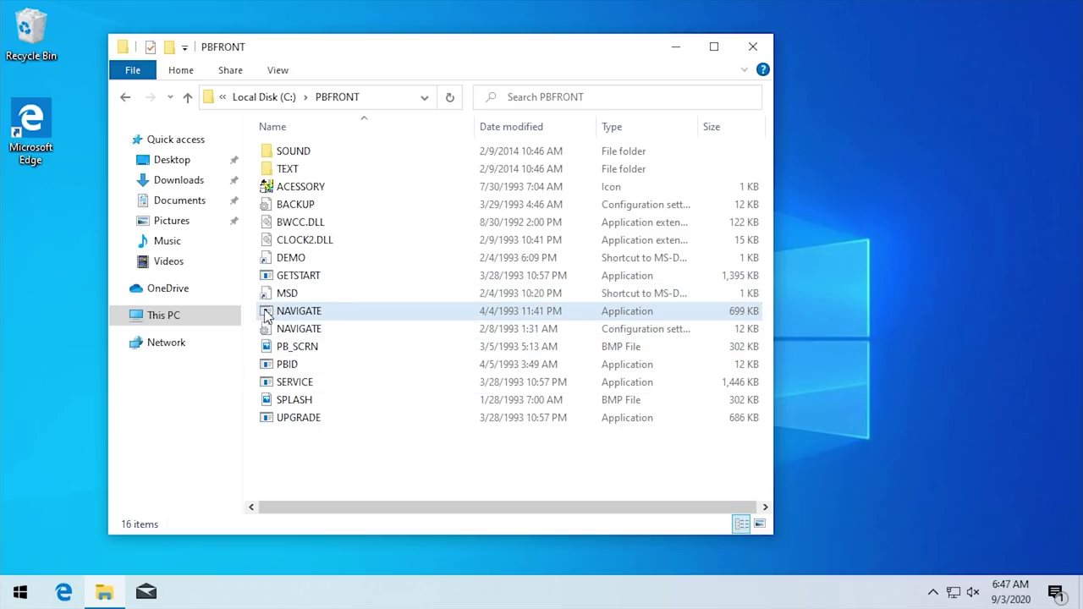
double_click(329, 311)
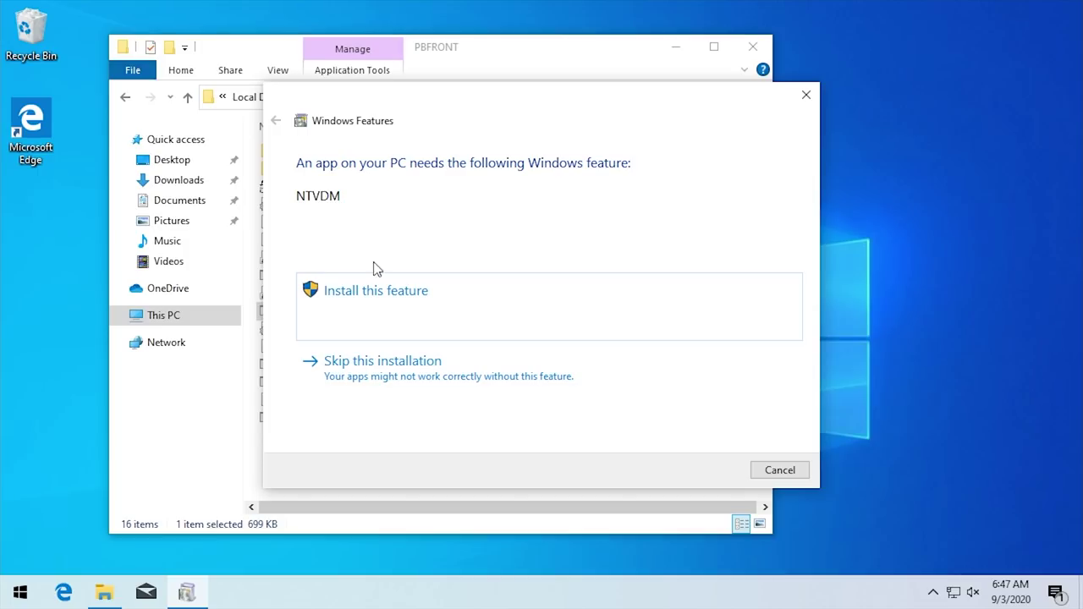
Install the NTVDM Windows feature requested for the program and close the installer
left_click(379, 298)
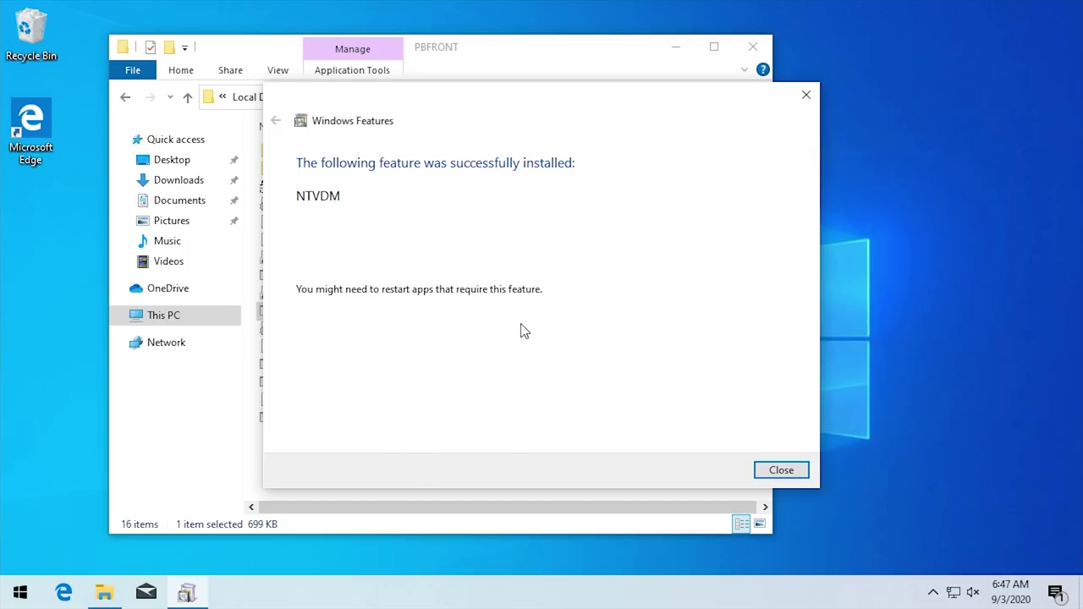
left_click(782, 473)
left_click(605, 489)
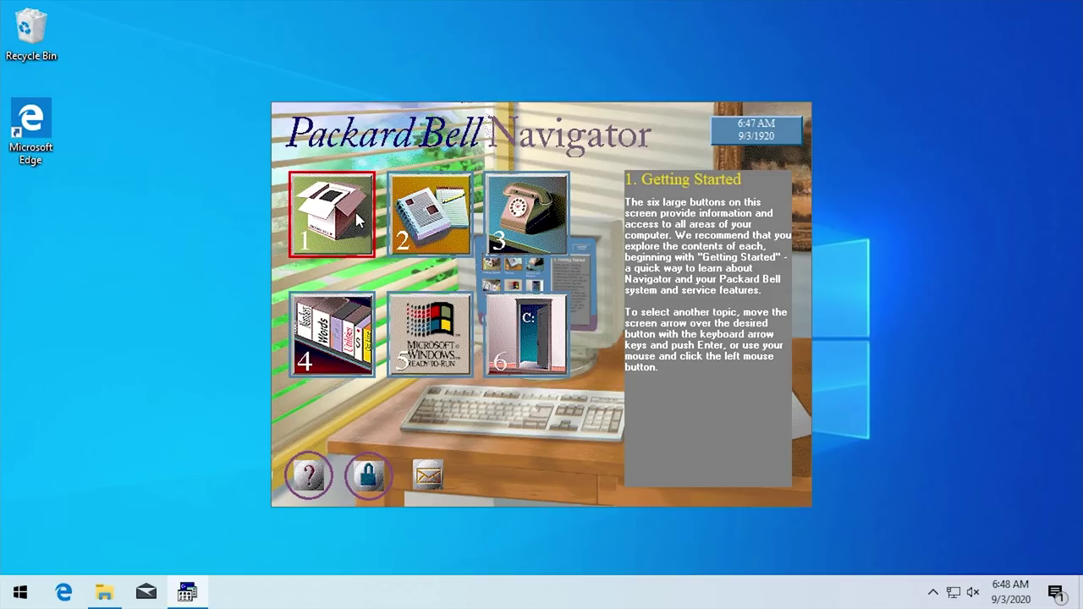
Browse the Navigator main screen's topics as far as Software and try to open the Getting Started section, dismissing any errors
key("Right")
key("Right")
key("Right")
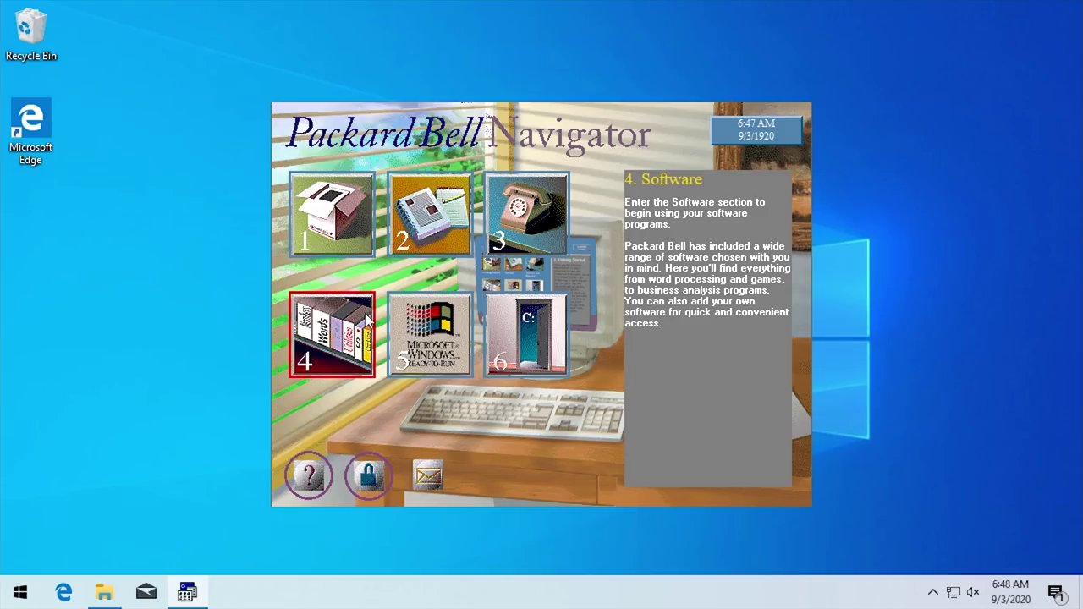
left_click(337, 218)
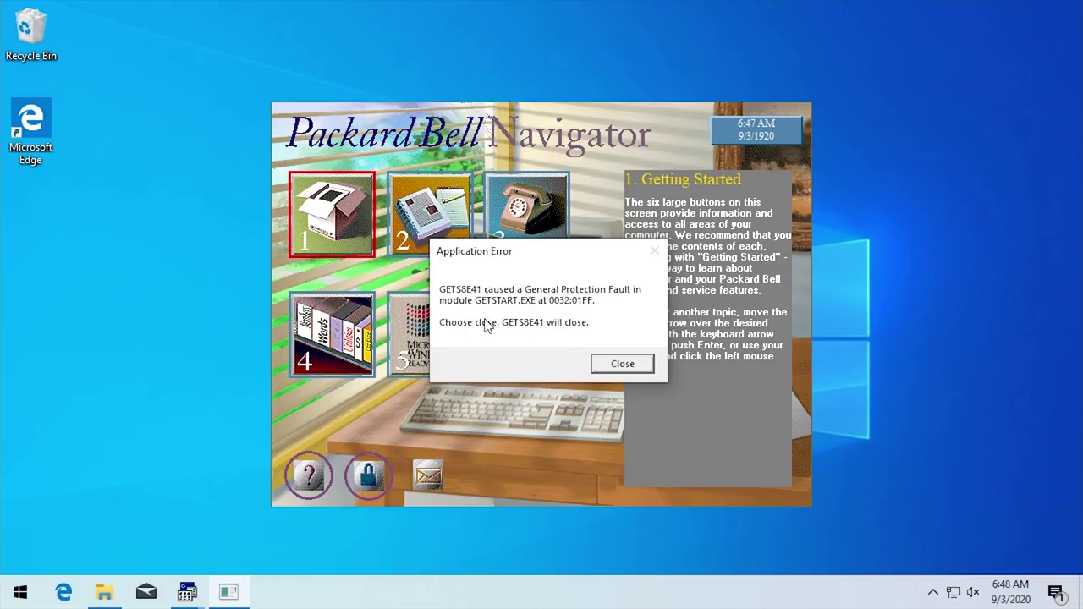
left_click(626, 366)
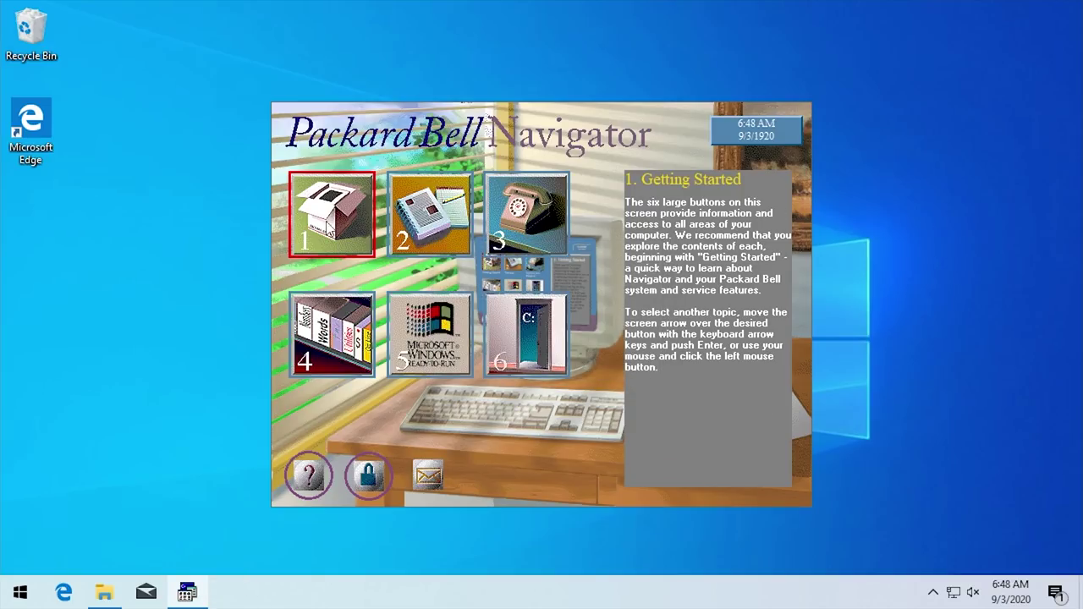
left_click(626, 365)
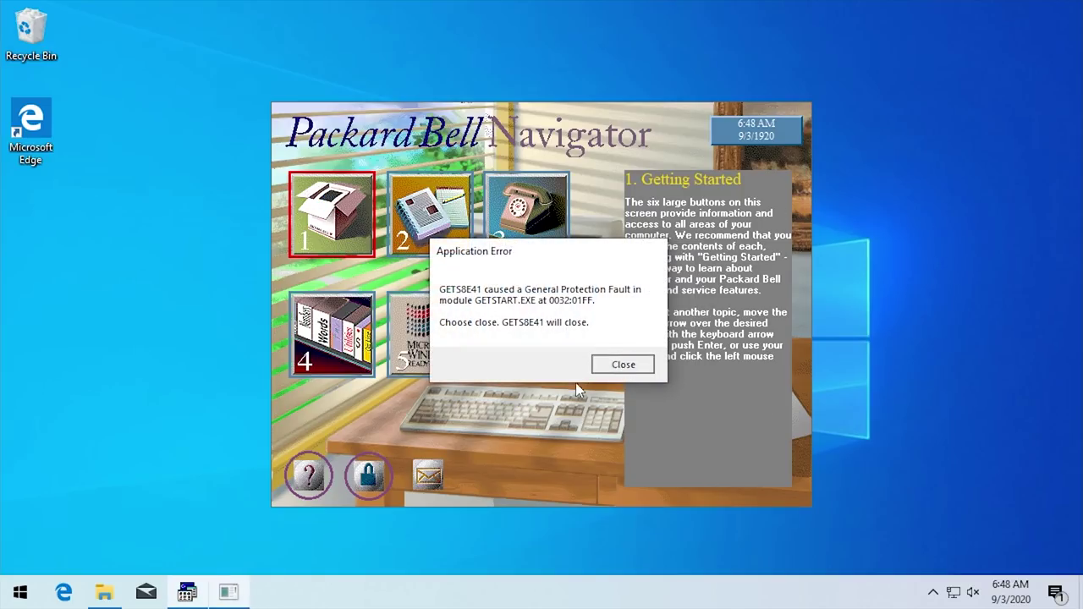
Switch to the PBFRONT folder and try to run the GETSTART application directly, ignoring the first error and closing the second
left_click(104, 593)
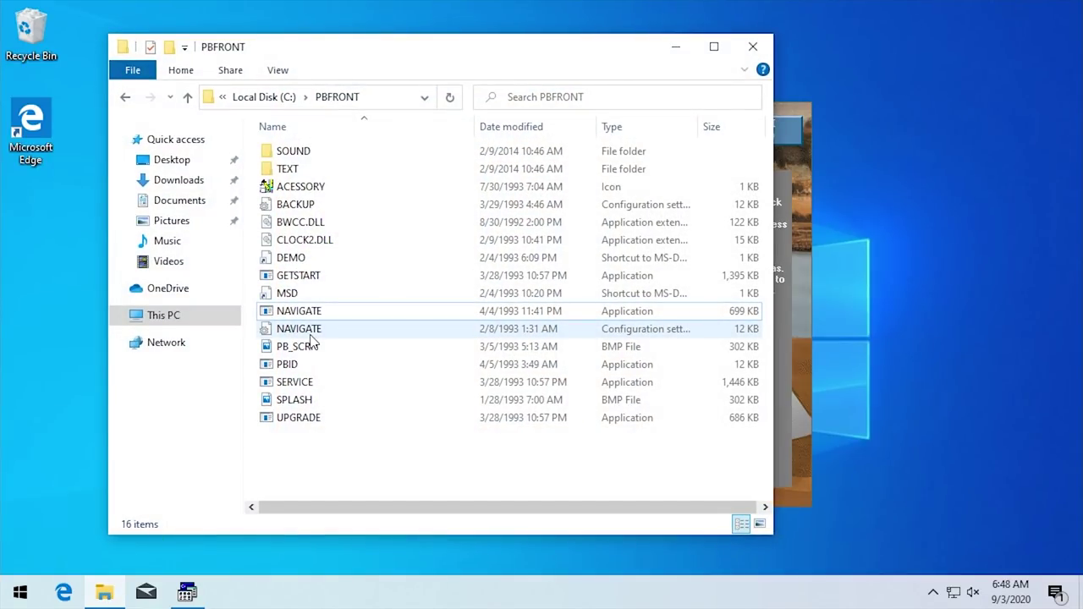
double_click(301, 282)
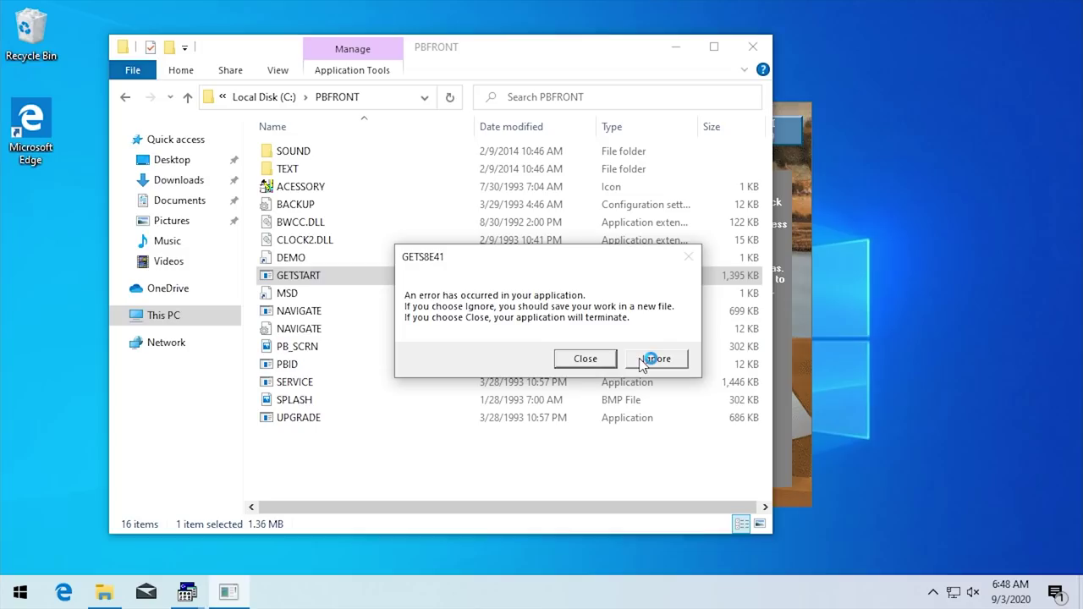
left_click(676, 364)
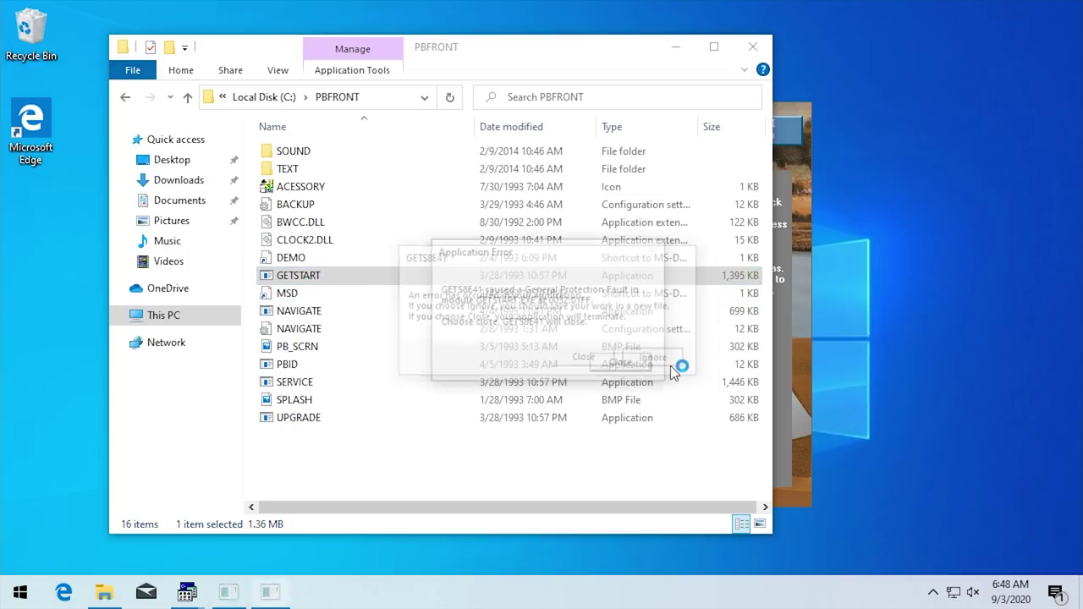
left_click(624, 365)
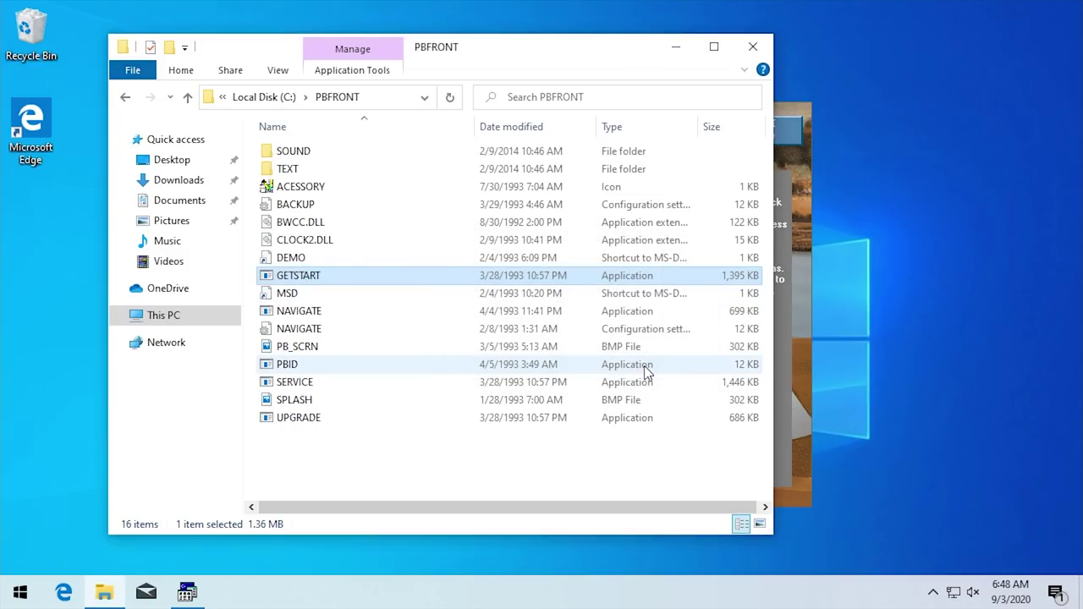
In GETSTART's properties, set compatibility mode to Windows 95 and enable running the program as an administrator
right_click(254, 287)
left_click(300, 563)
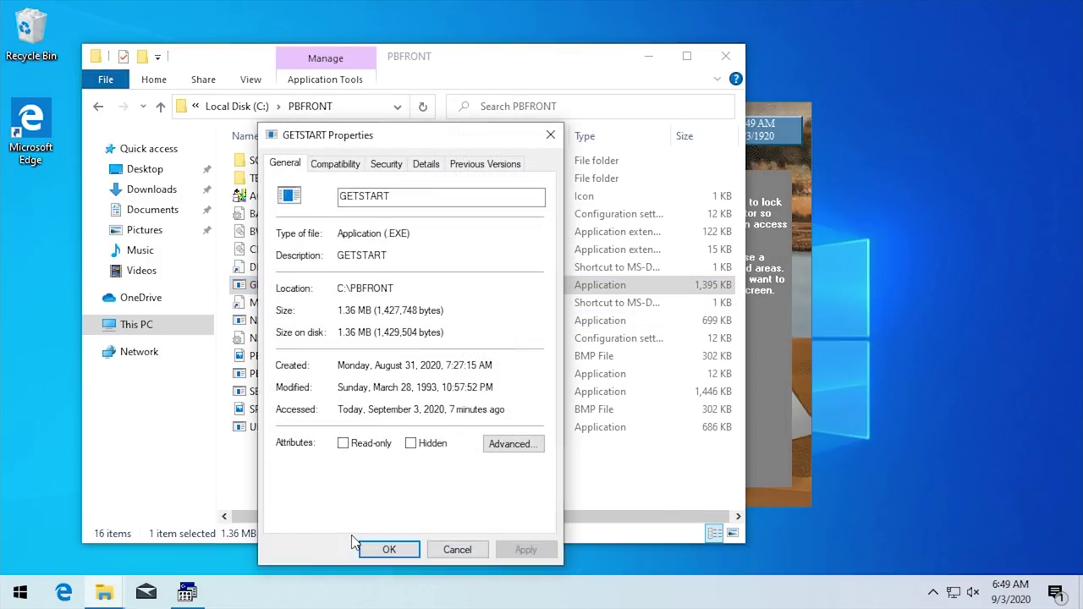
left_click_drag(375, 141, 439, 143)
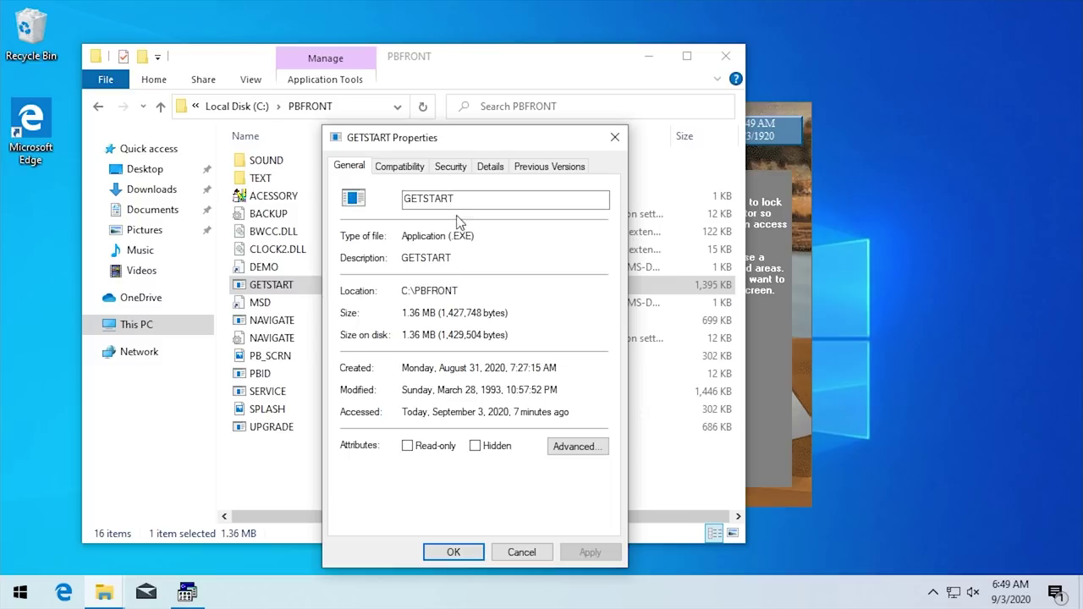
left_click(401, 167)
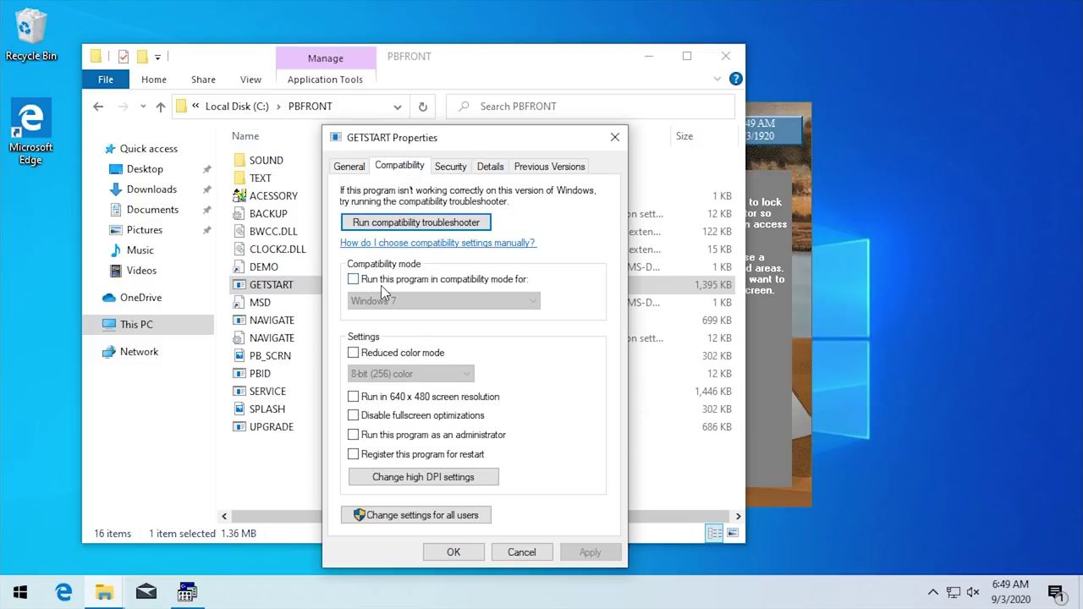
left_click(379, 279)
left_click(390, 301)
left_click(389, 319)
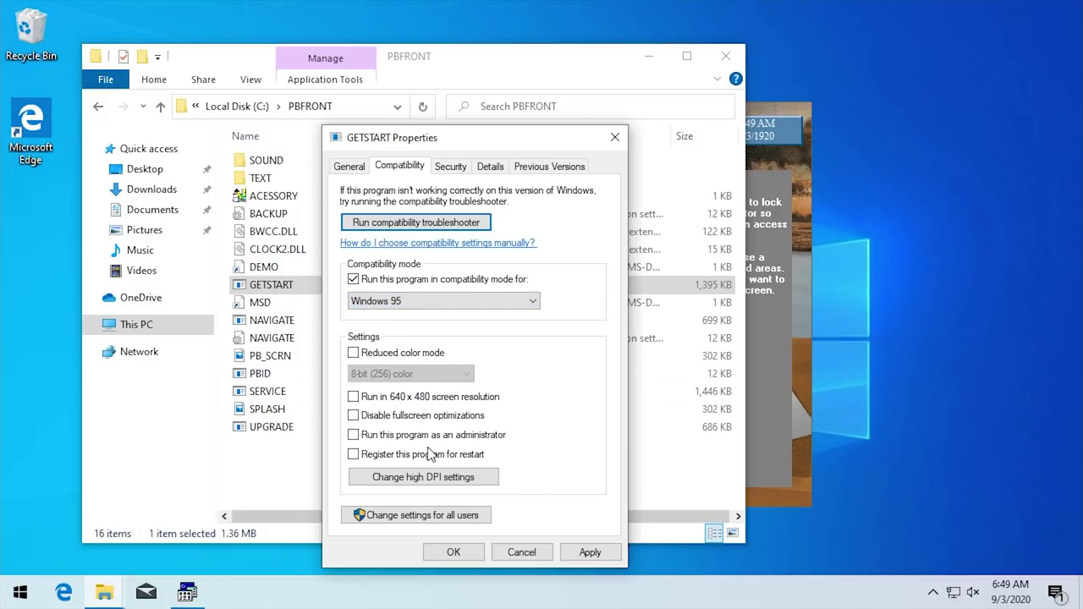
left_click(451, 555)
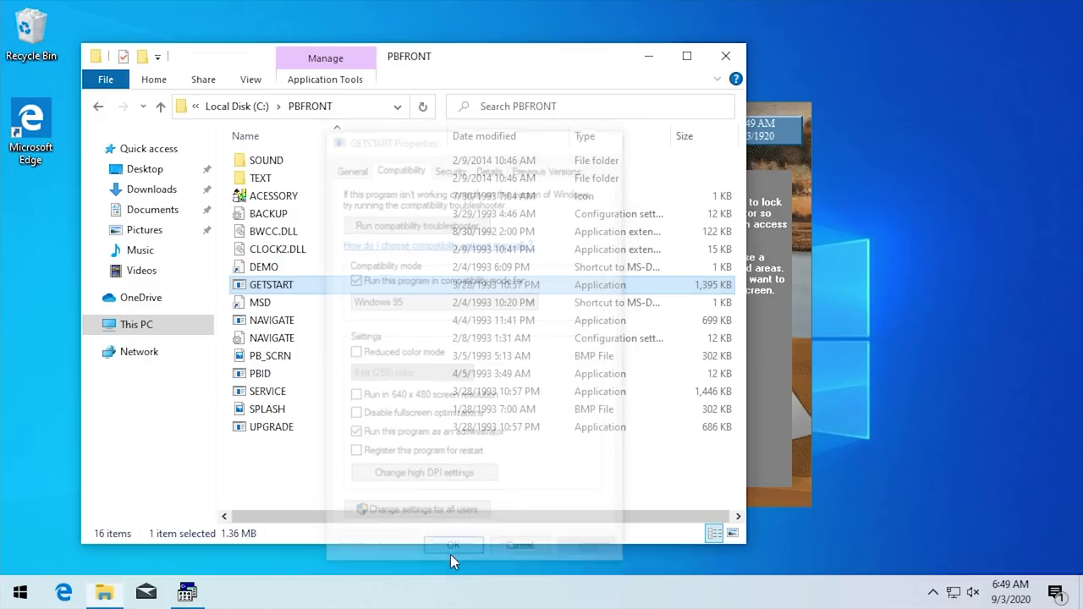
Uncover the Navigator window and try GETSTART with administrator permission granted, ignoring the first error and closing the second
left_click_drag(573, 59, 883, 570)
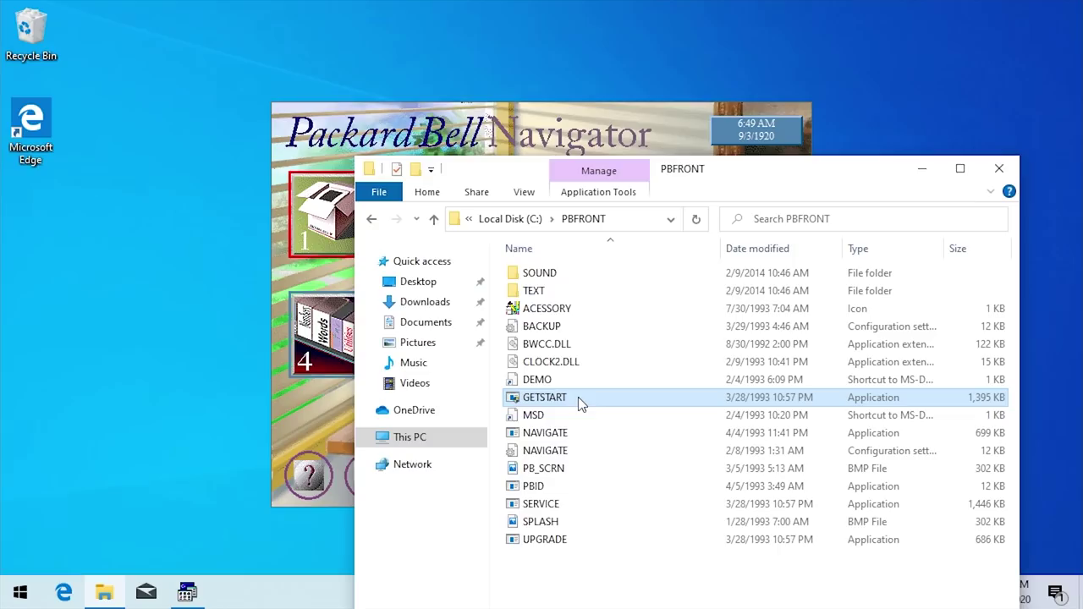
double_click(568, 399)
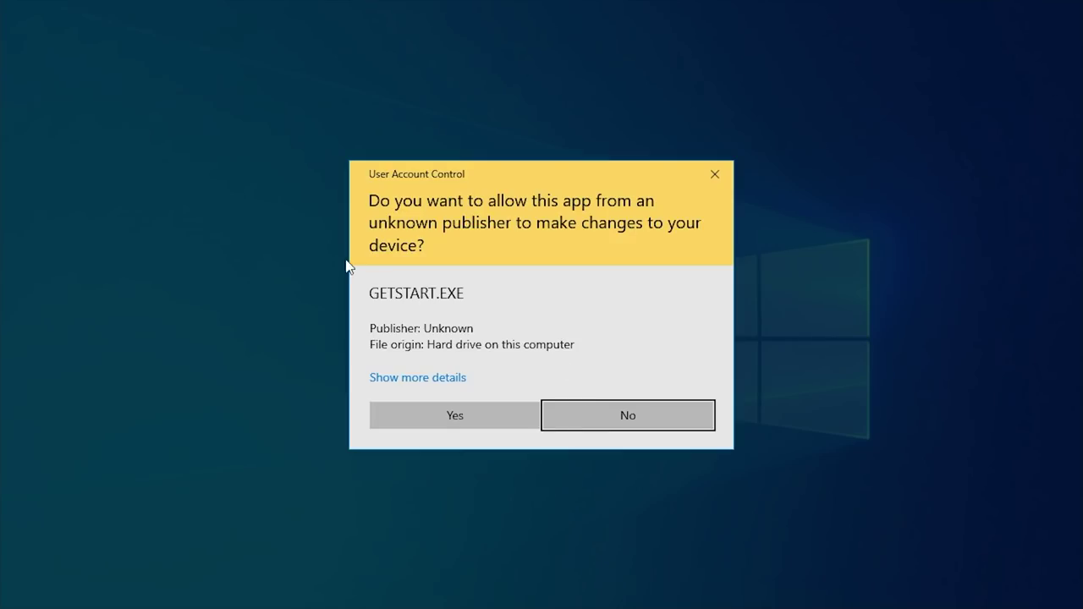
left_click(489, 414)
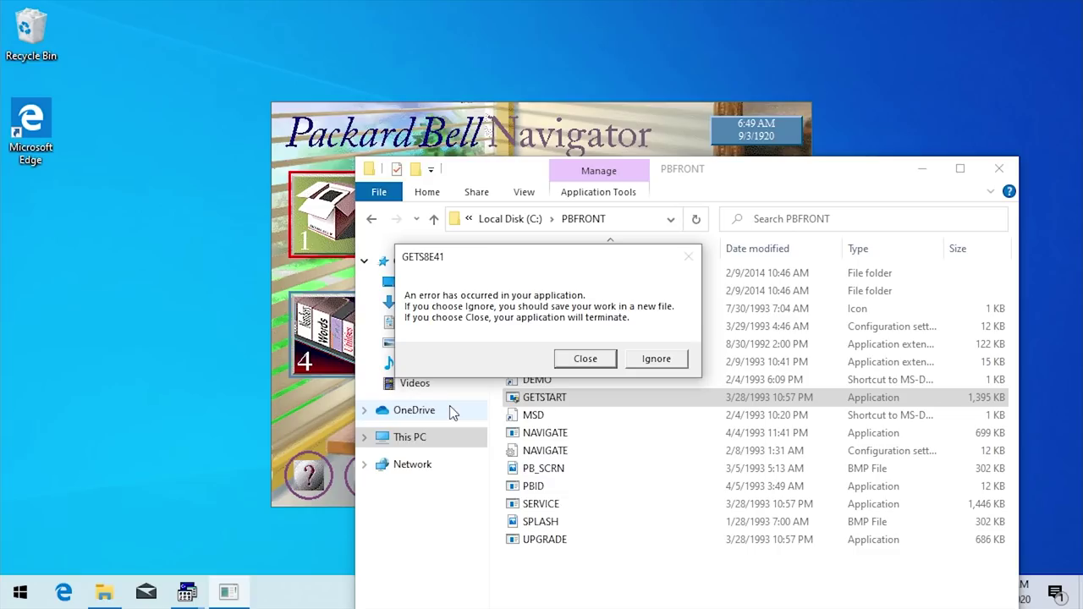
left_click(656, 359)
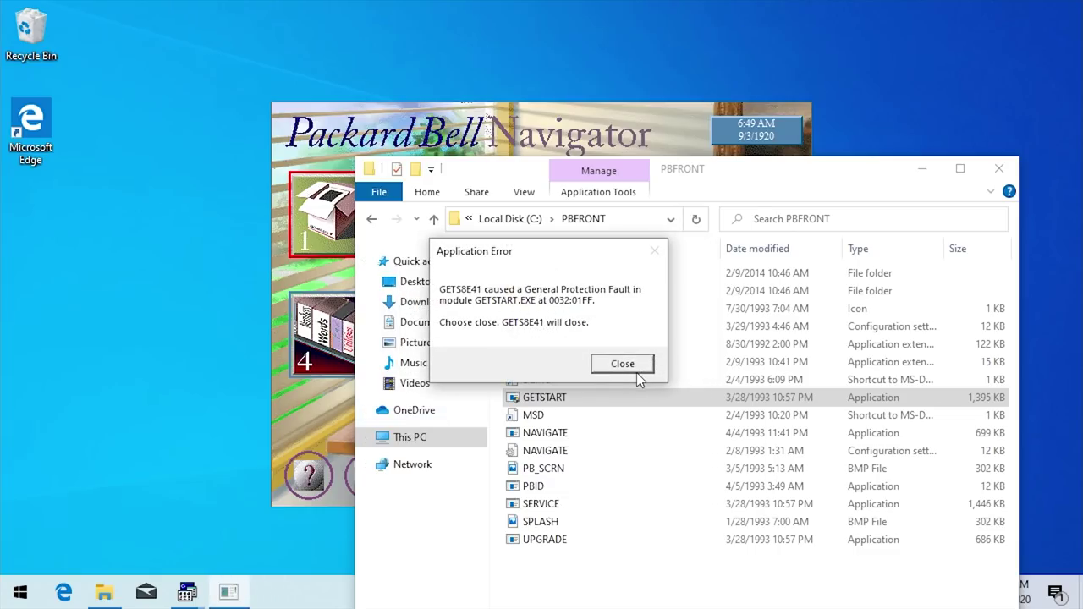
left_click(637, 370)
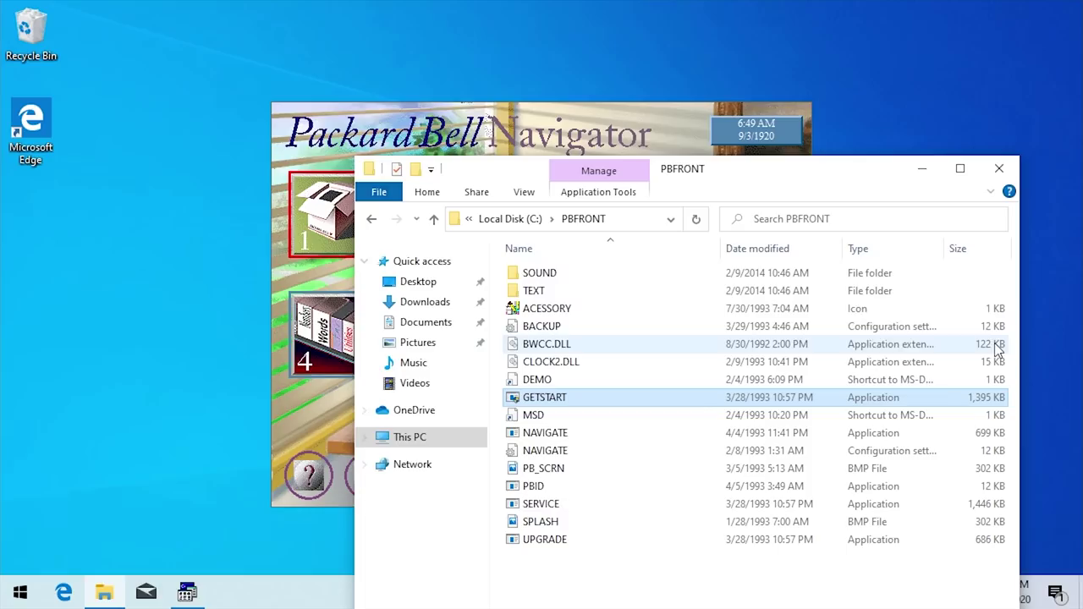
Minimize the PBFRONT folder window and open the second section, Tutorials & Previews, from the Navigator main screen
left_click(922, 168)
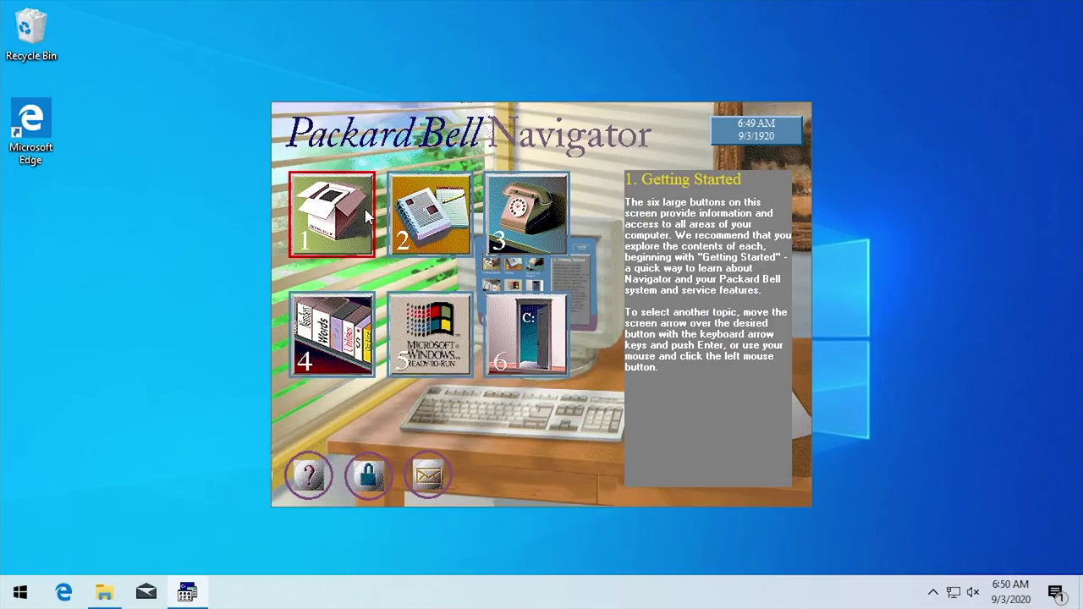
left_click(438, 219)
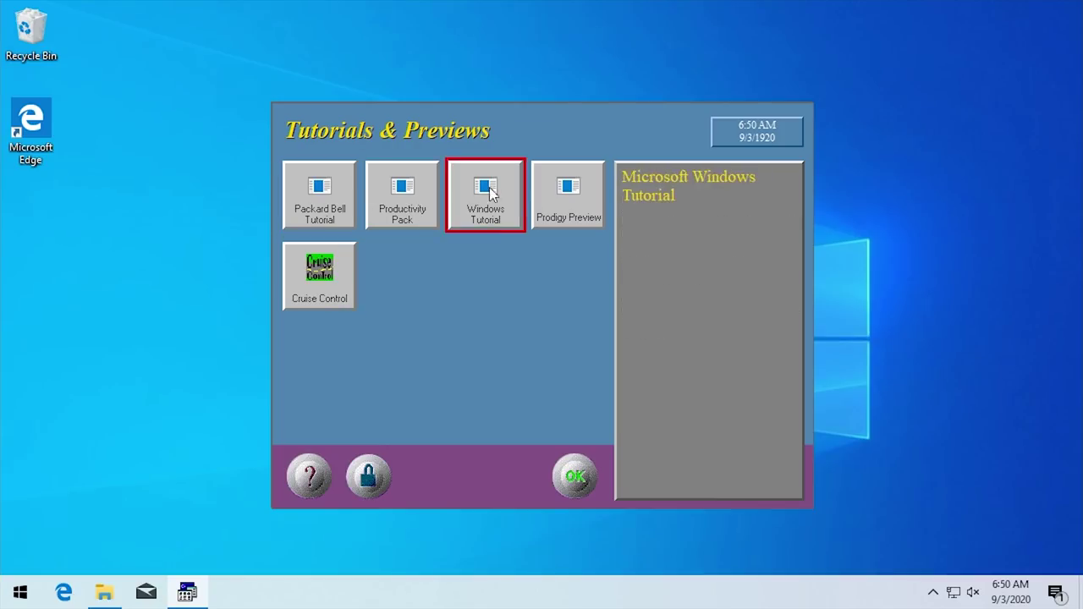
Try to launch the Productivity Pack and the Windows Tutorial from Tutorials & Previews, dismissing each error and retrying the Windows Tutorial
left_click(398, 188)
left_click(658, 357)
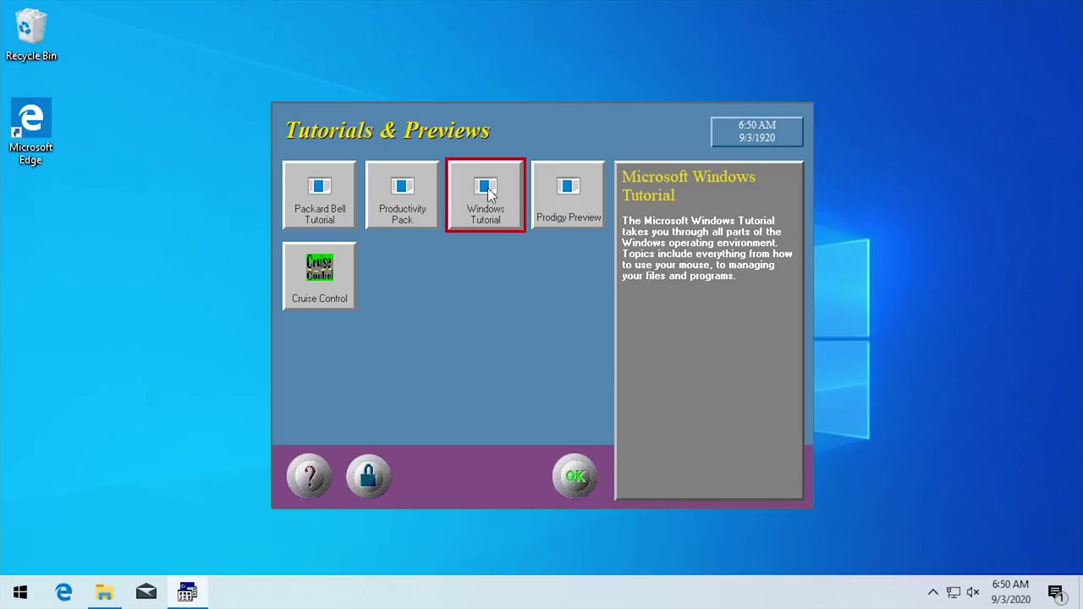
left_click(488, 188)
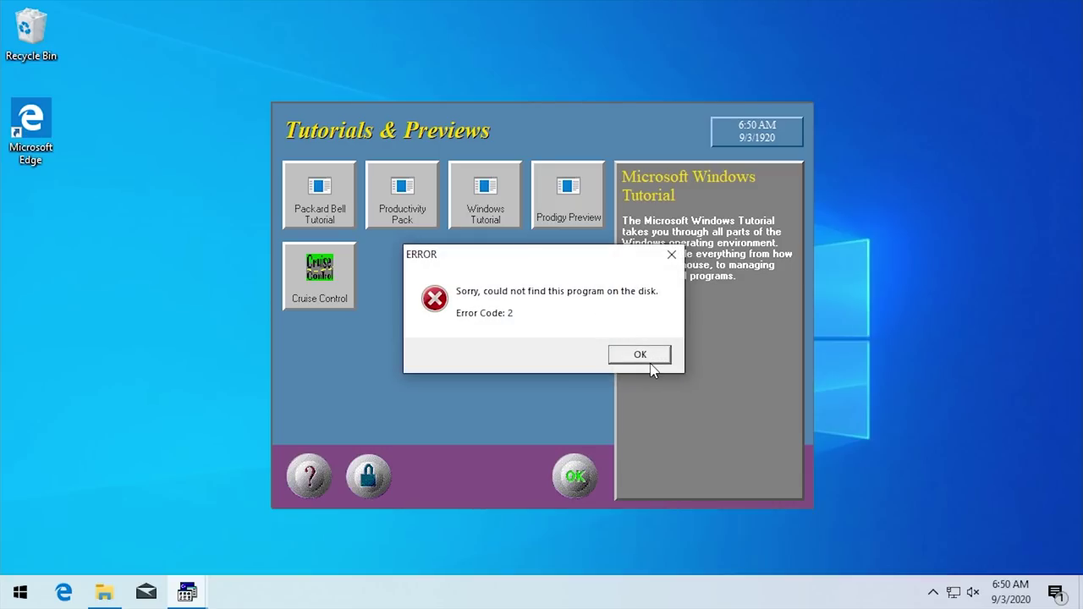
left_click(648, 360)
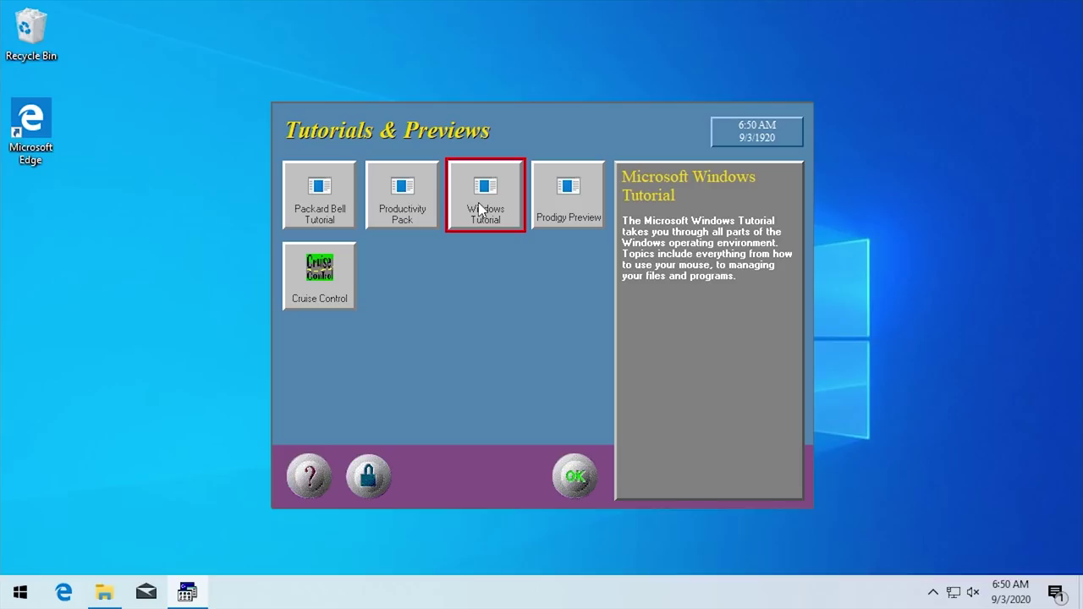
left_click(479, 202)
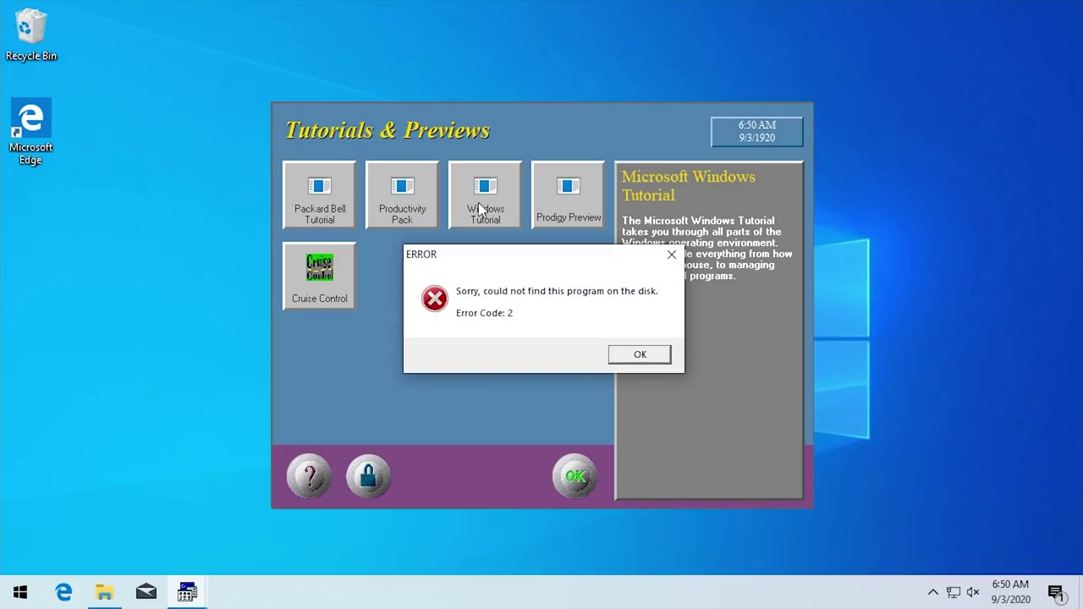
left_click(619, 351)
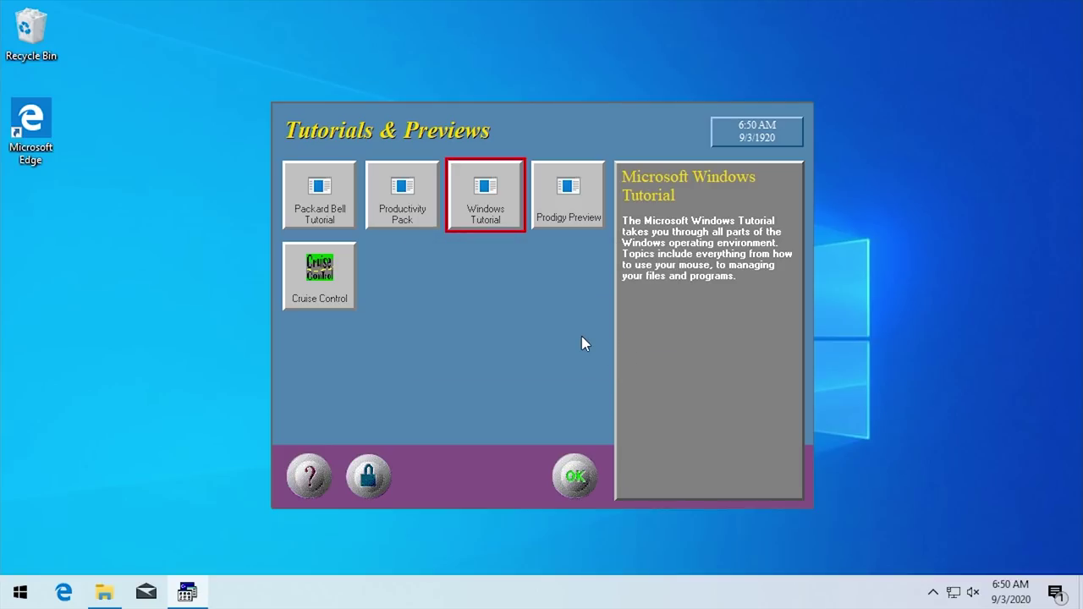
Try the Packard Bell Tutorial, Productivity Pack and Prodigy Preview entries in Tutorials & Previews
left_click(314, 203)
left_click(402, 197)
left_click(568, 197)
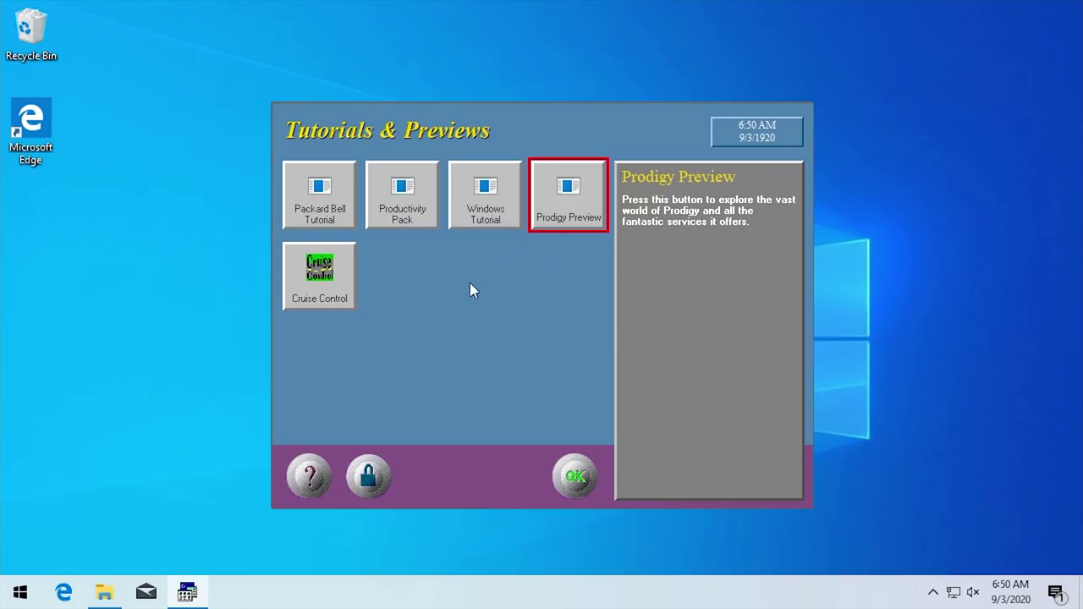
left_click(304, 188)
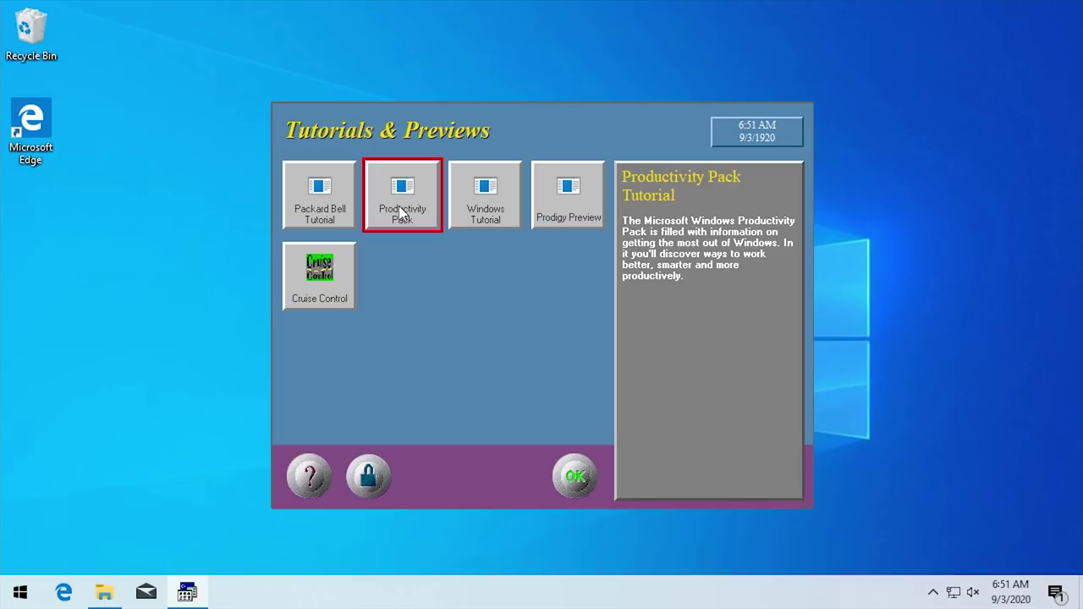
Switch to the Service & Support section and try its Service & Support program, ignoring the first error and closing the second
left_click(575, 476)
left_click(503, 217)
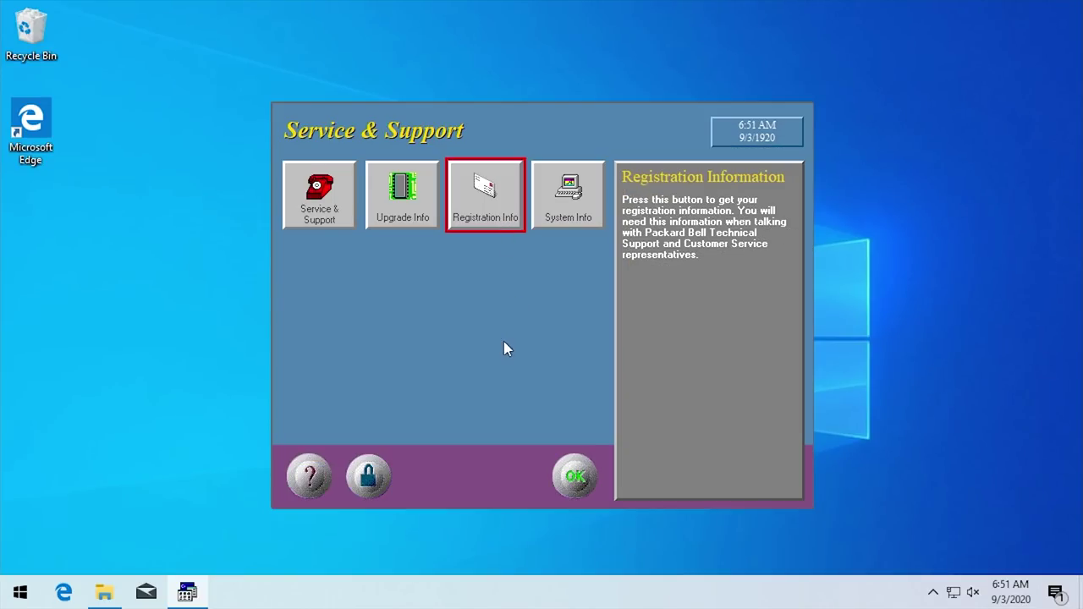
left_click(345, 199)
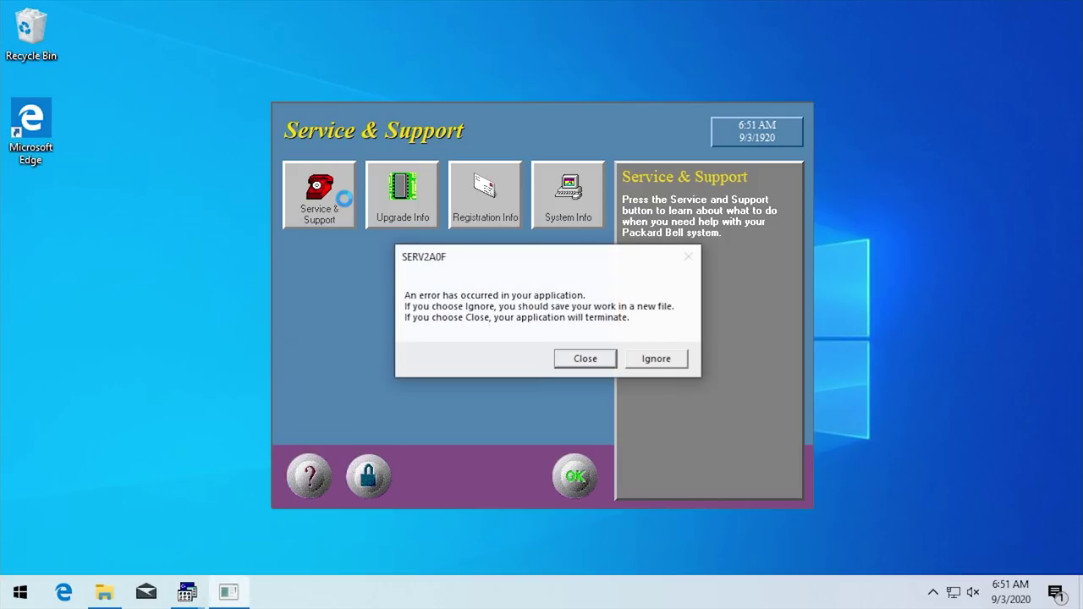
left_click(651, 359)
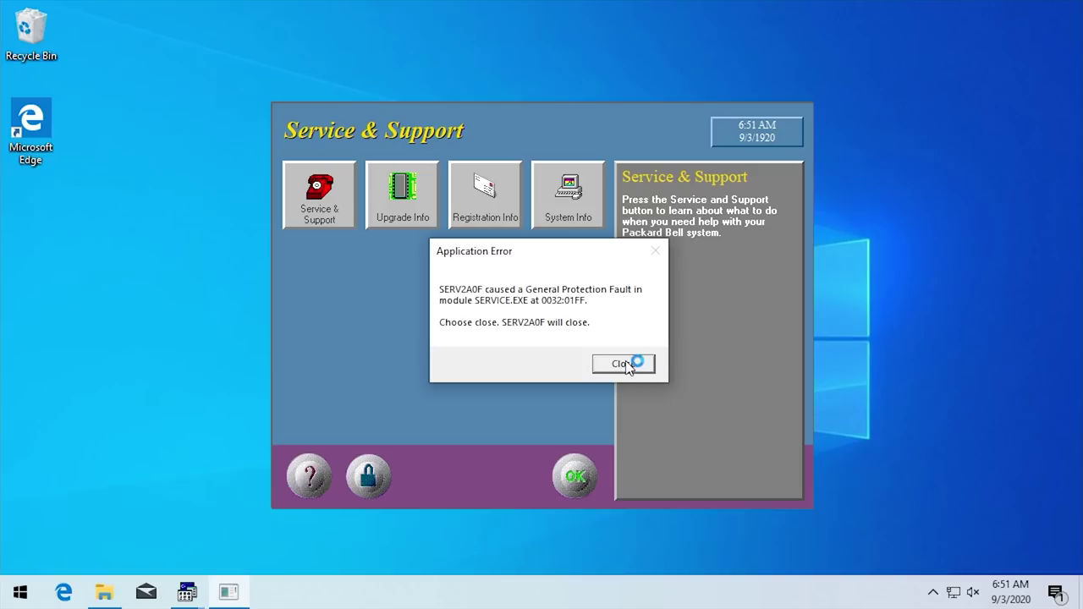
left_click(625, 363)
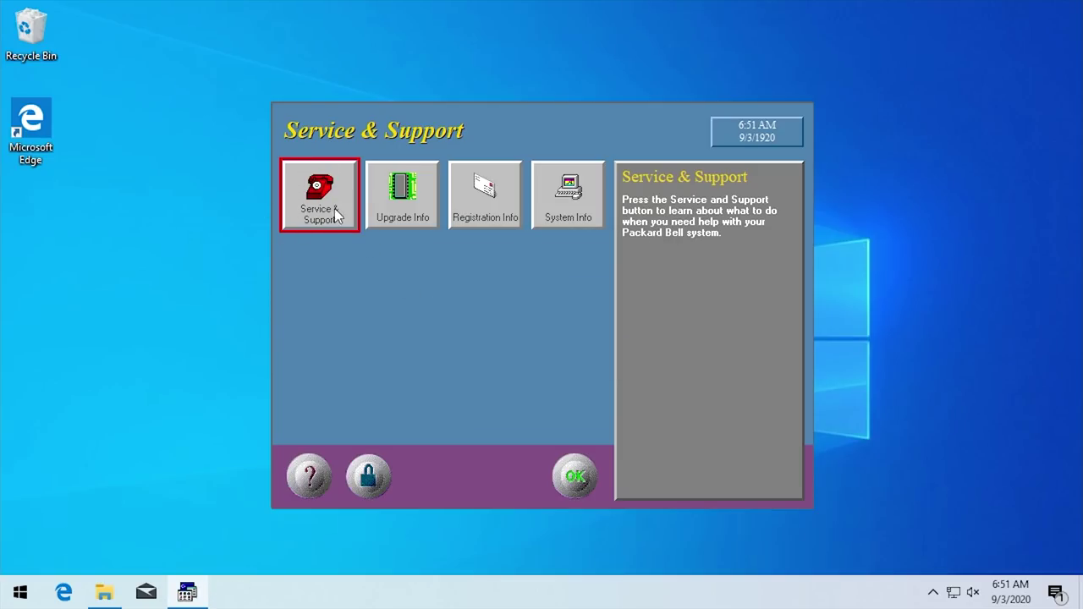
Reopen the Service & Support section from the main screen and try Upgrade Info, ignoring the first error and closing the second
left_click(575, 477)
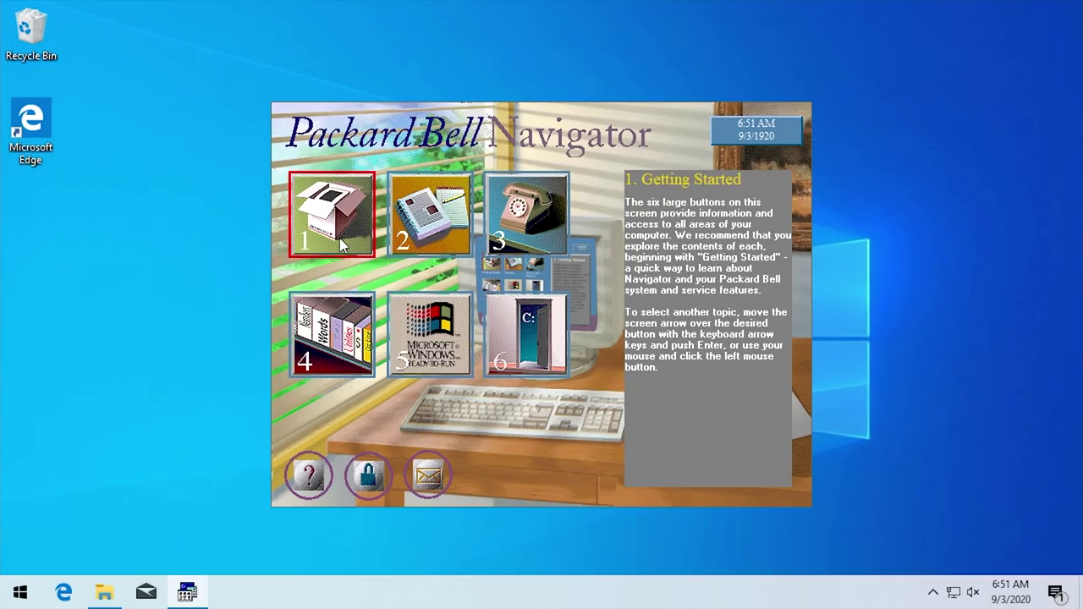
left_click(527, 213)
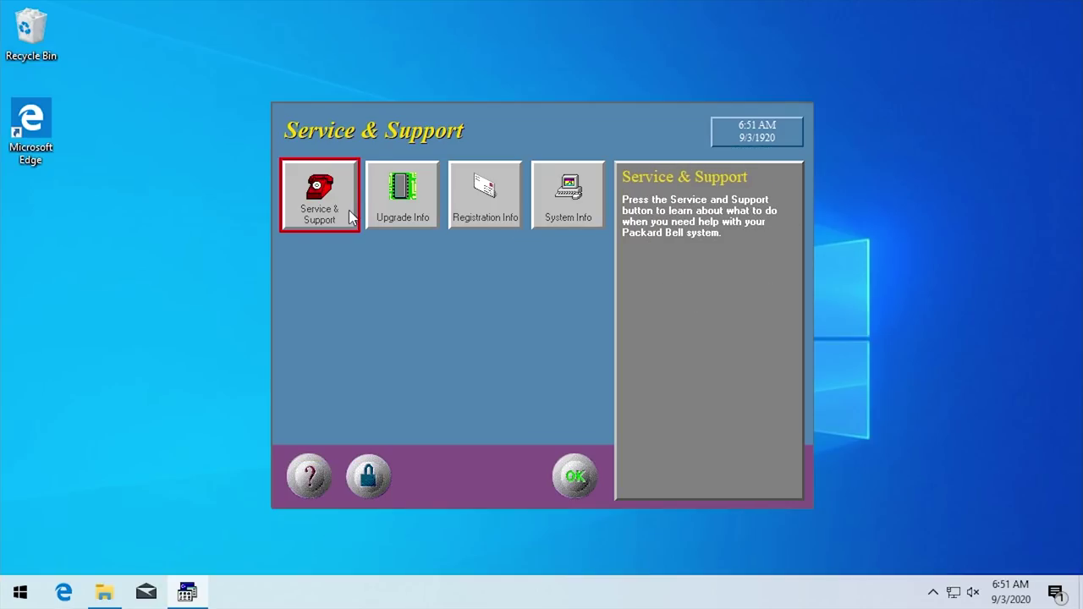
left_click(403, 202)
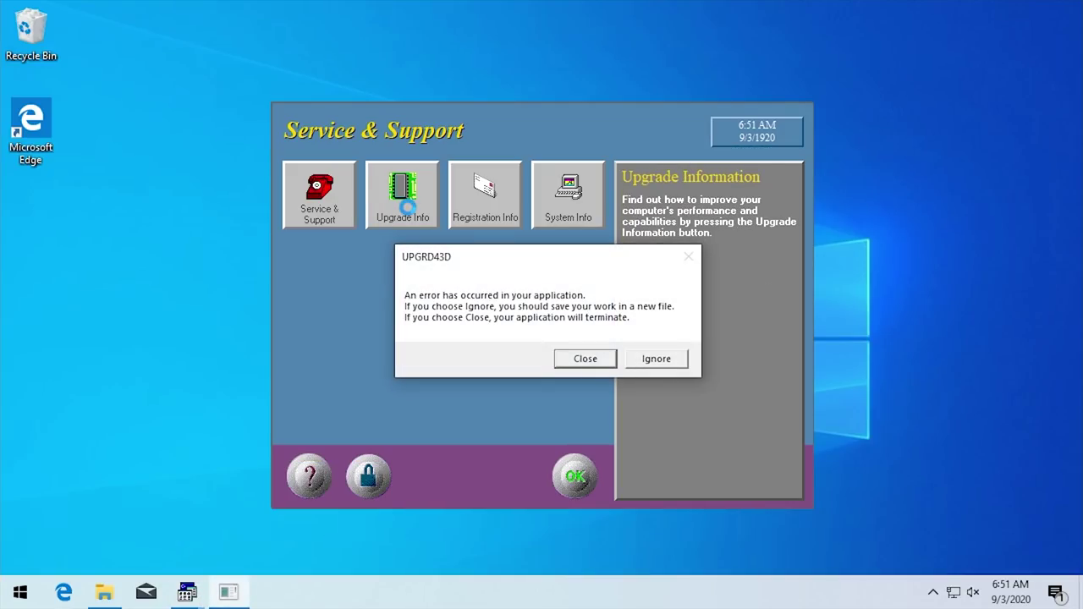
left_click(631, 362)
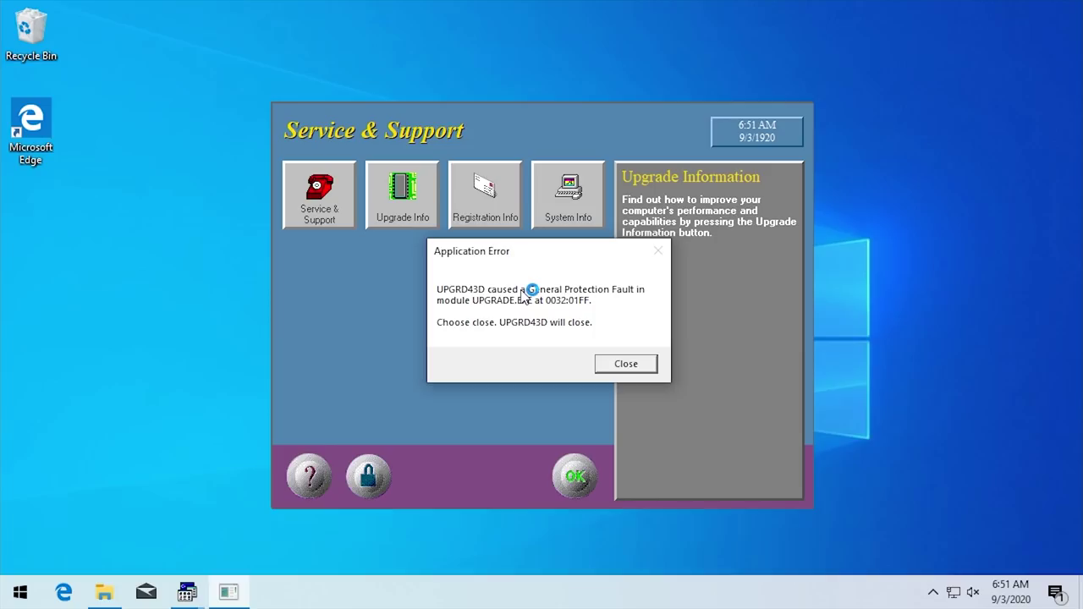
left_click(648, 364)
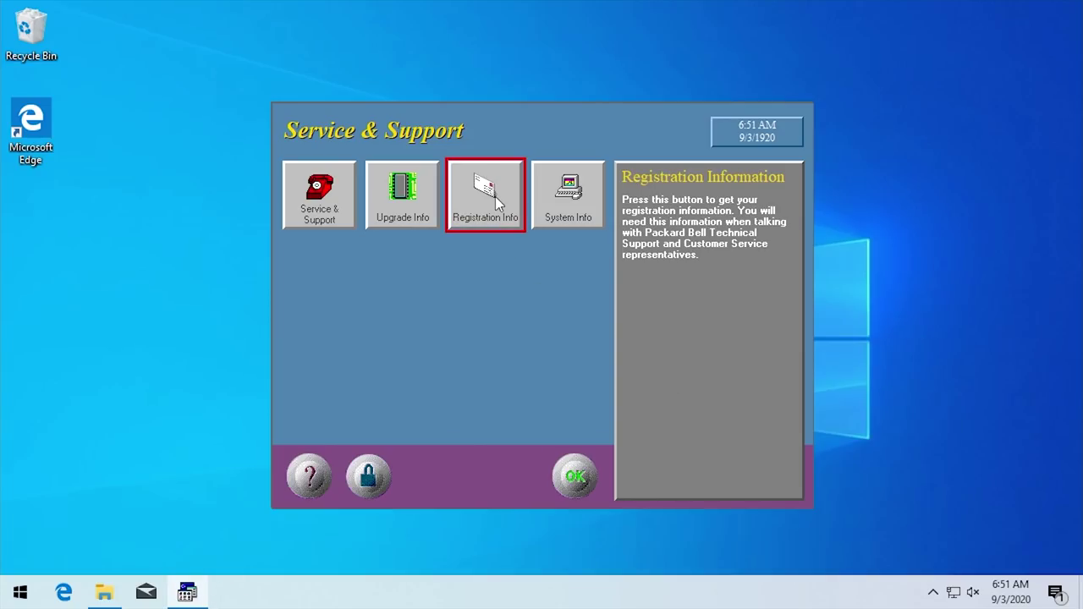
View the Registration Info form, try System Info, and dismiss its errors before returning to the Navigator main screen
left_click(496, 196)
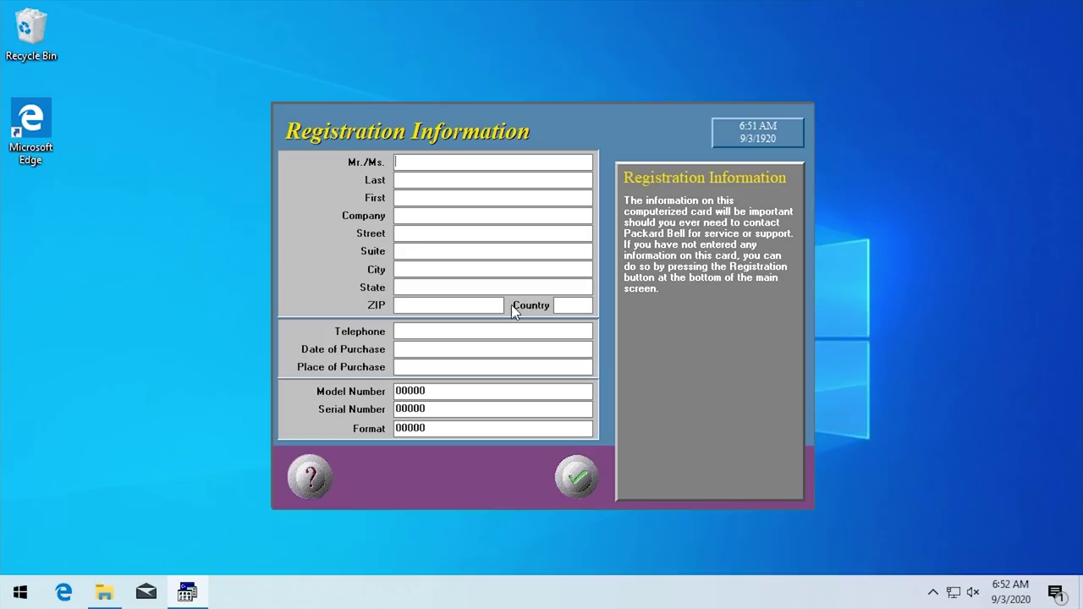
key("Return")
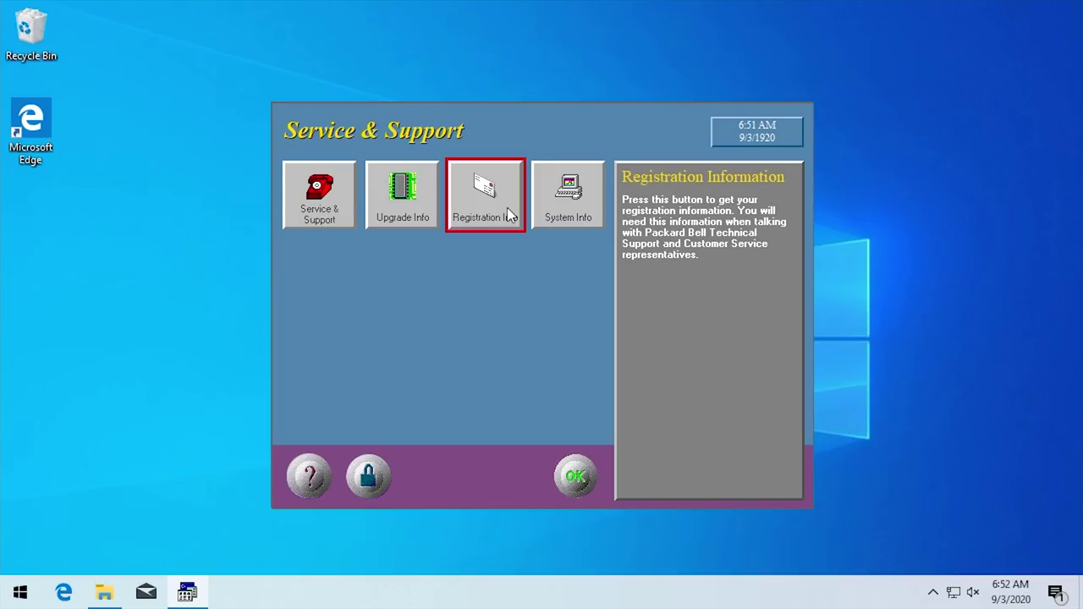
left_click(552, 212)
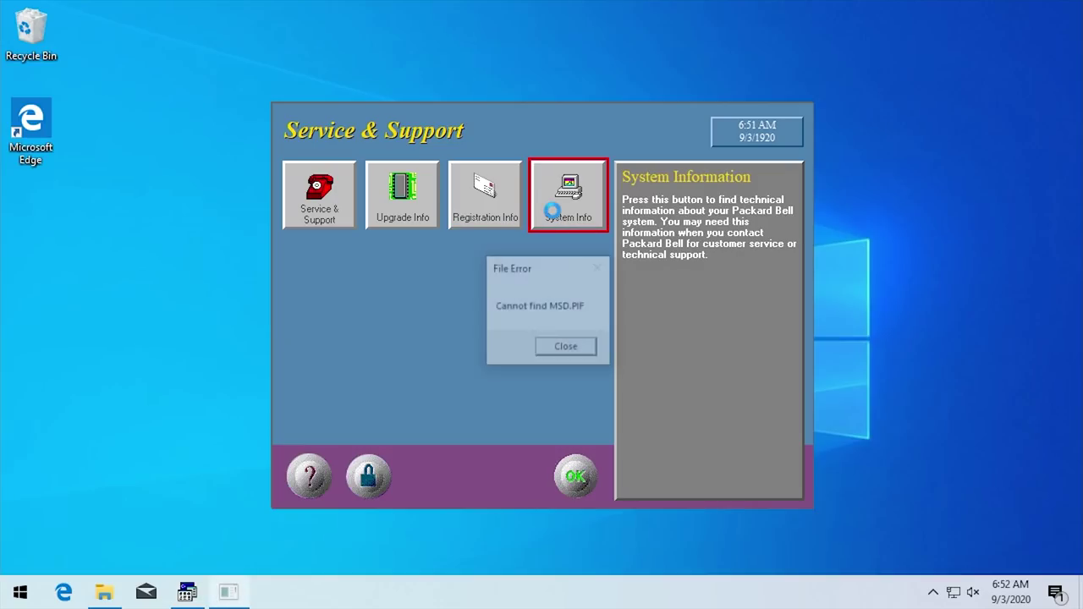
mouse_move(551, 273)
left_mouse_down()
mouse_move(564, 283)
mouse_move(529, 254)
mouse_move(547, 273)
left_mouse_up()
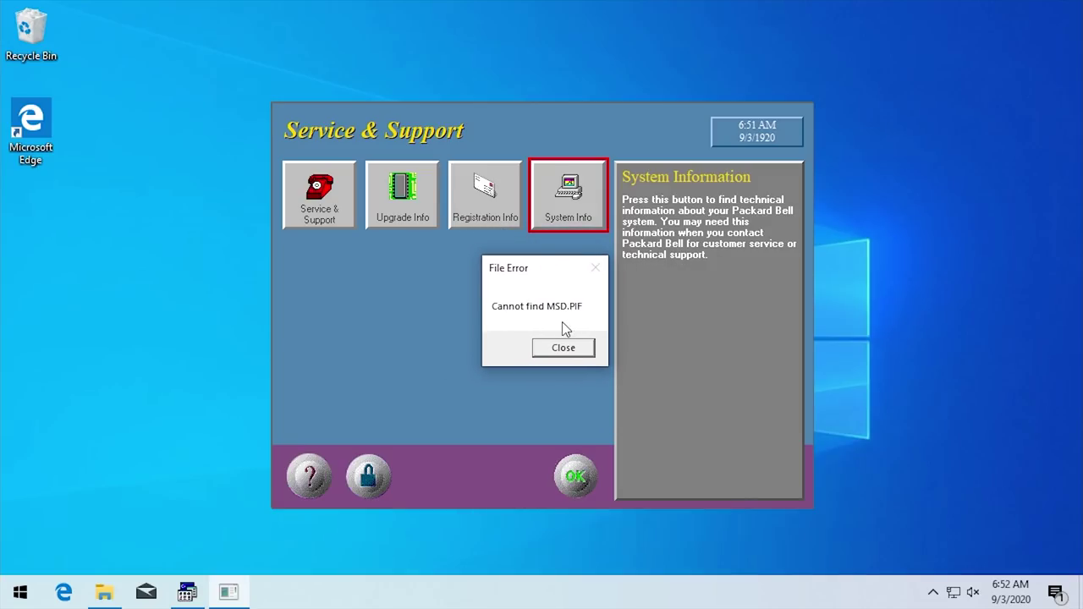
left_click(578, 350)
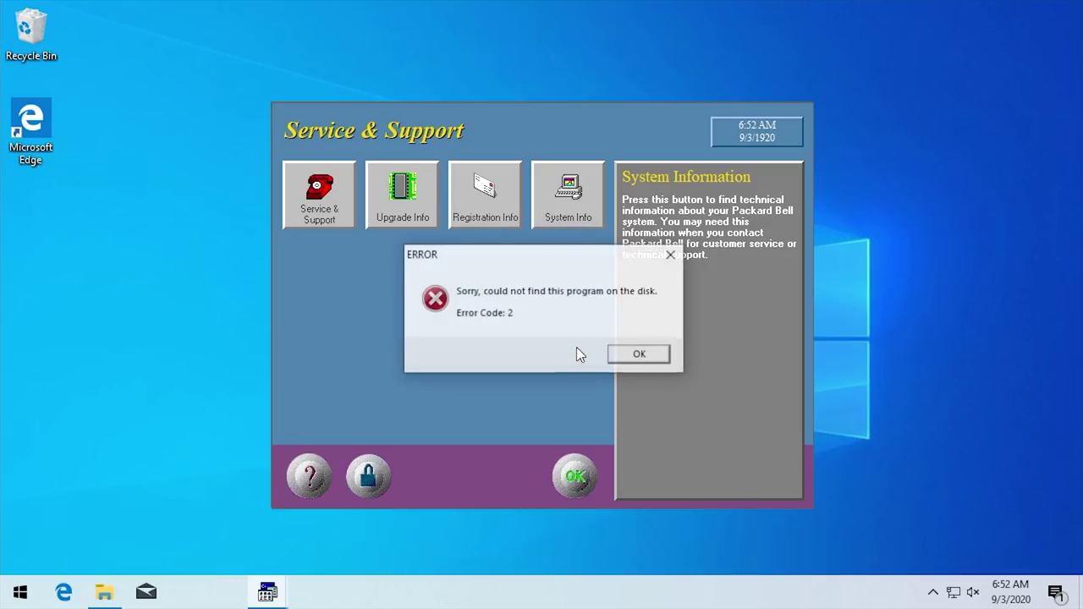
left_click(615, 359)
left_click(577, 476)
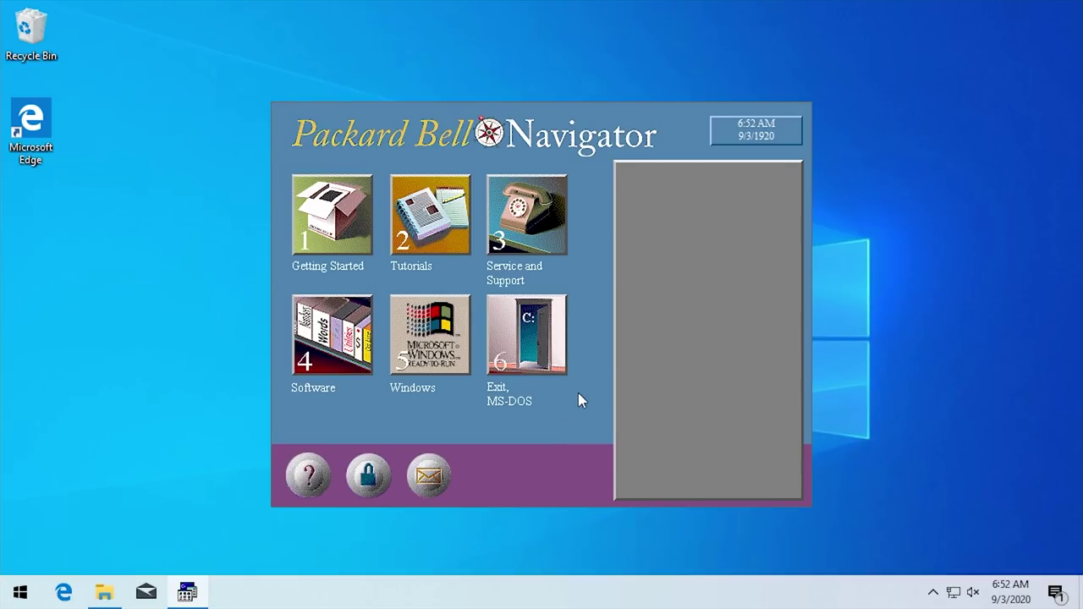
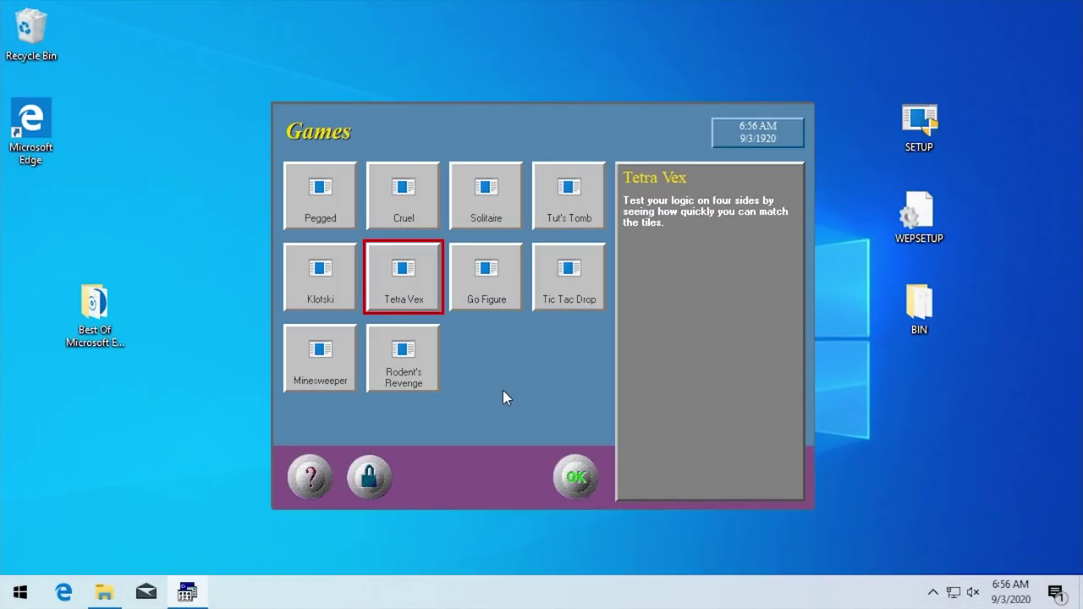
Try launching Rodent's Revenge, Tetra Vex, Pegged and Cruel from the Games section
left_click(391, 381)
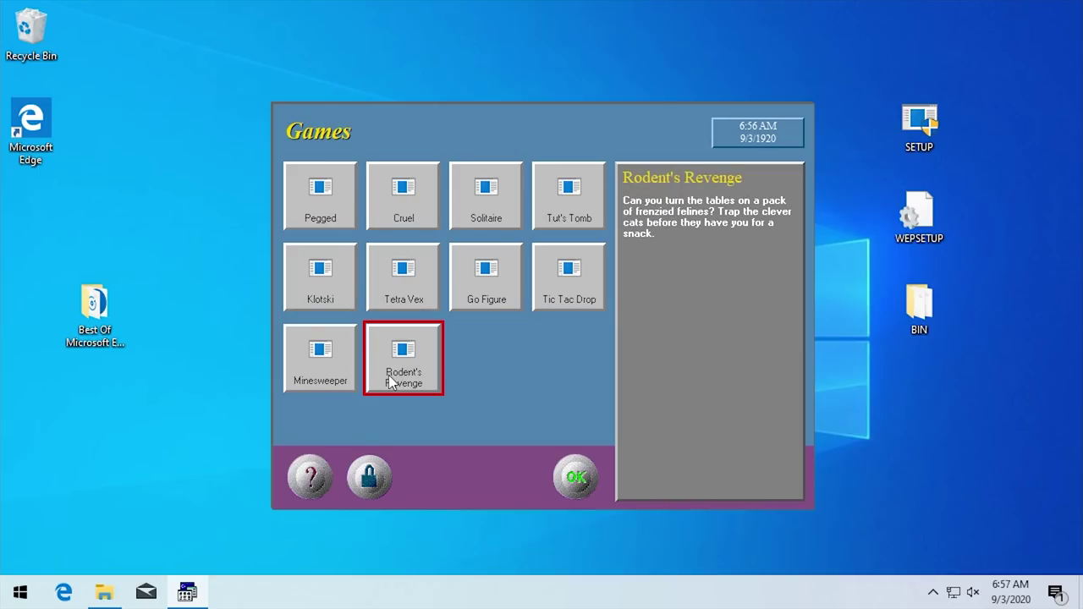
left_click(387, 275)
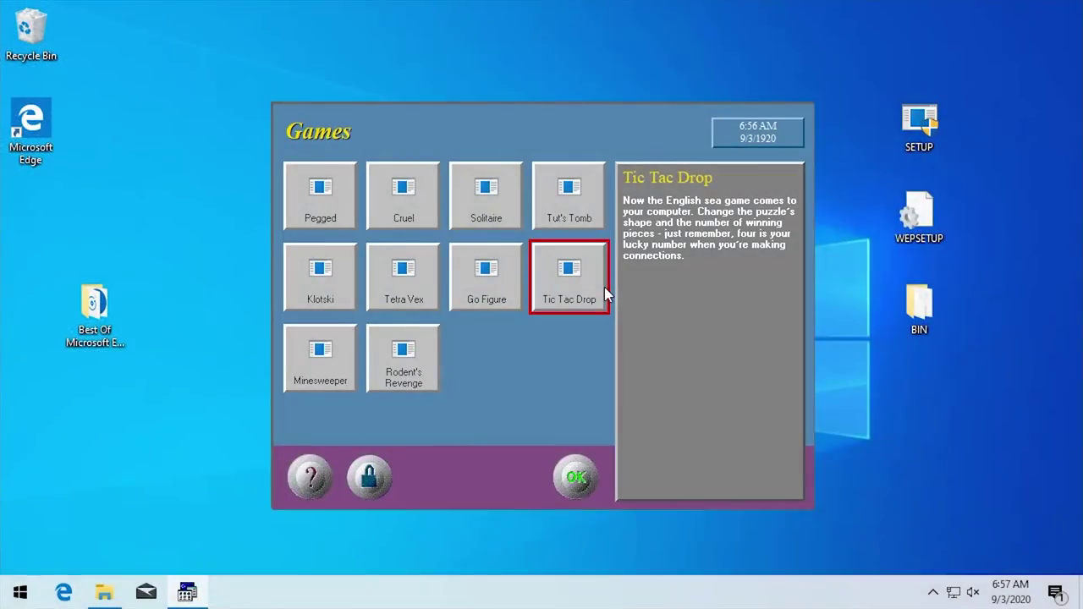
double_click(339, 222)
left_click(721, 113)
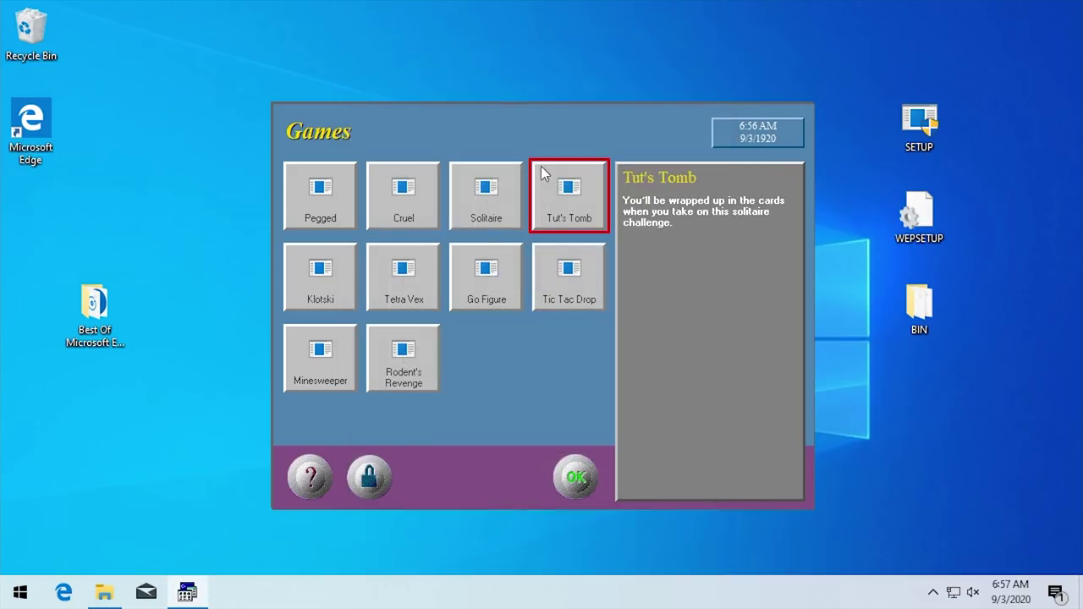
double_click(404, 195)
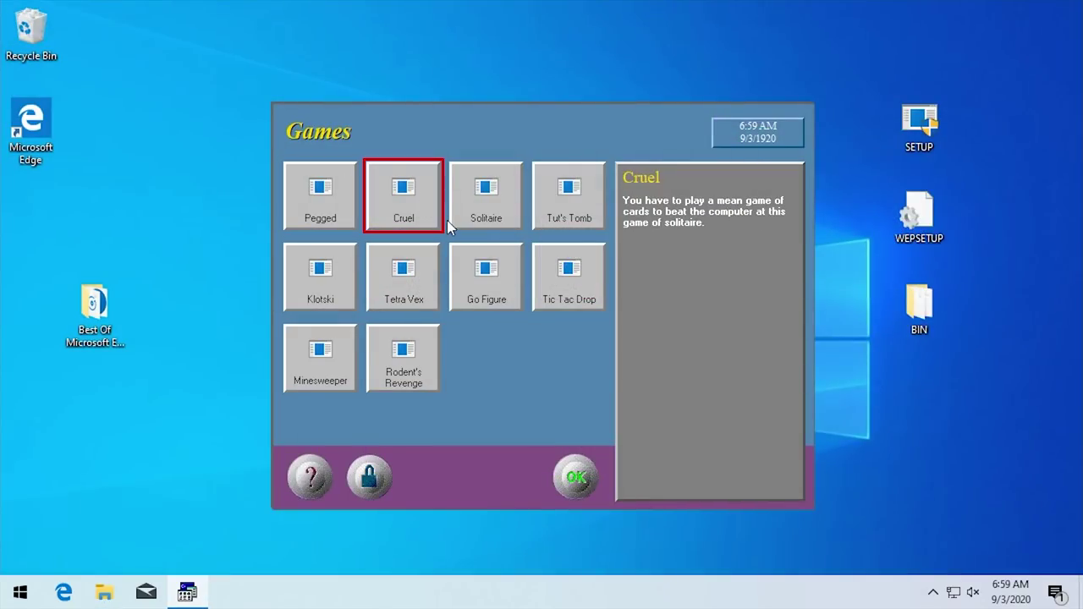
left_click(455, 220)
Try Tic Tac Drop, Tetra Vex, Rodent's Revenge and Minesweeper from the Games section, dismissing any errors
left_click(569, 271)
double_click(405, 269)
left_click(616, 355)
left_click(398, 360)
double_click(321, 360)
left_click(626, 357)
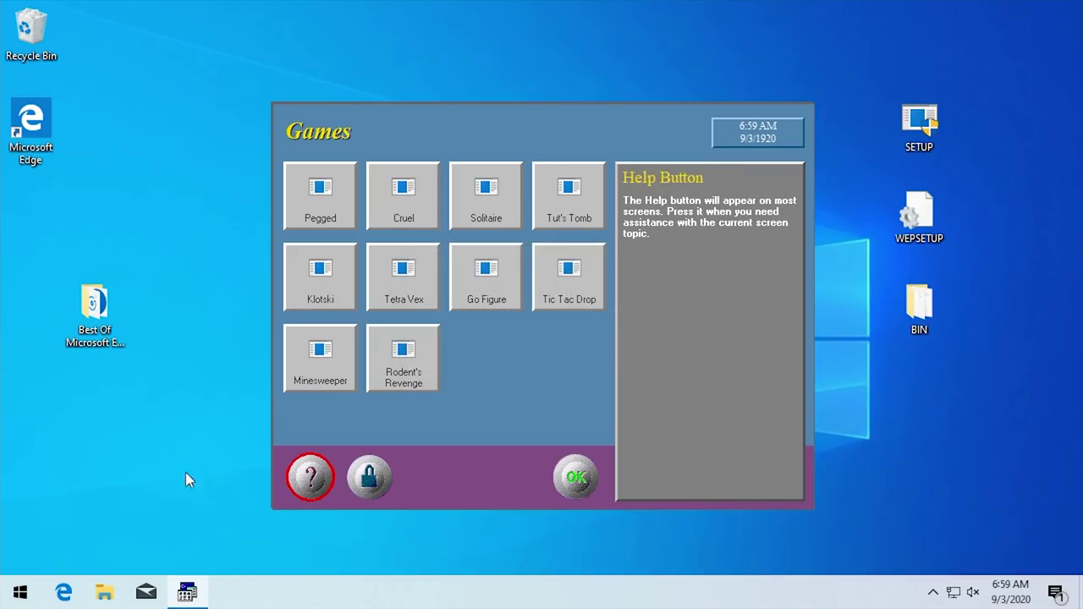
Open the WEP folder on Local Disk (C:) in File Explorer, run the WINMINE application directly and close the game
left_click(104, 593)
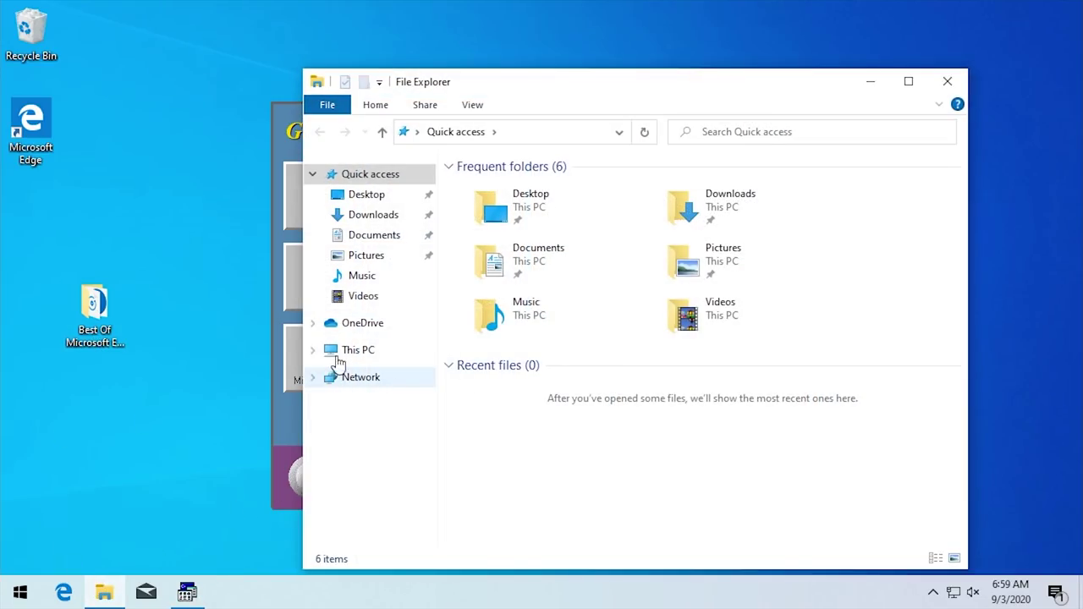
left_click(383, 351)
left_click(551, 419)
double_click(550, 419)
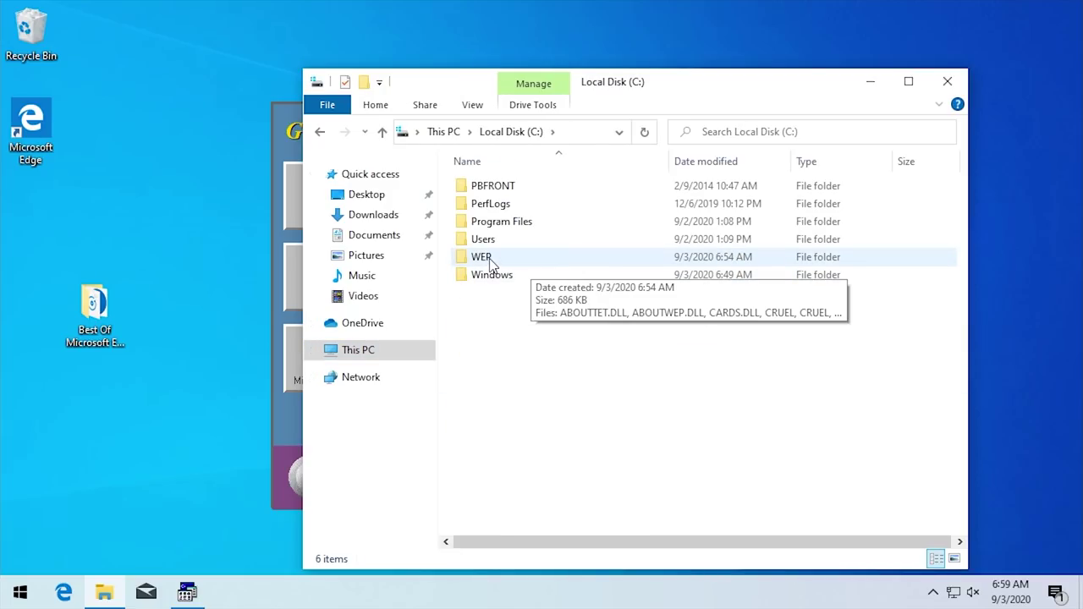
double_click(490, 258)
scroll(690, 347, "down", 3)
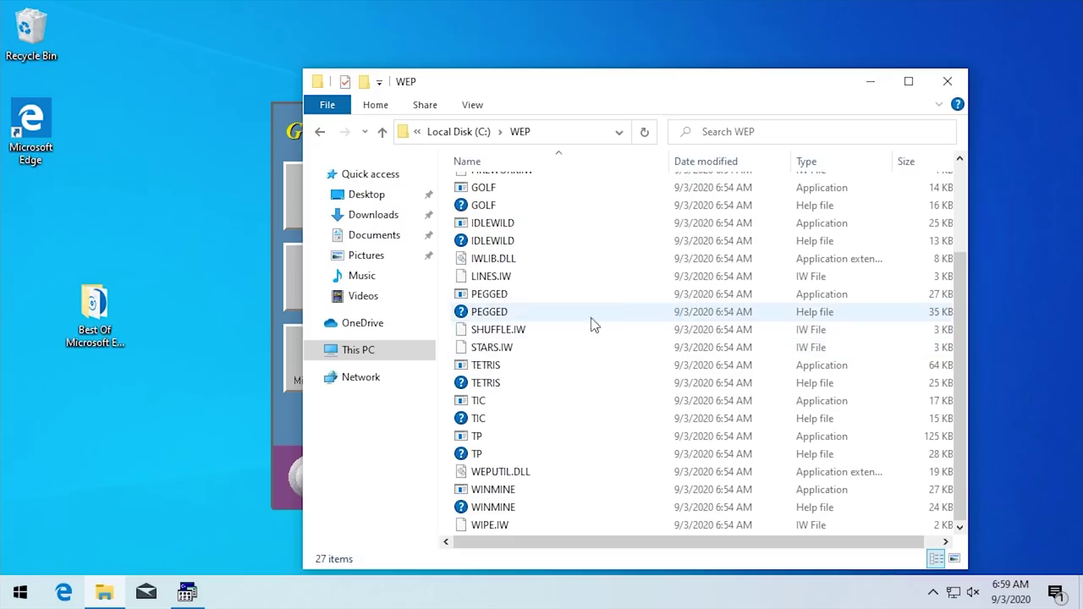
double_click(493, 489)
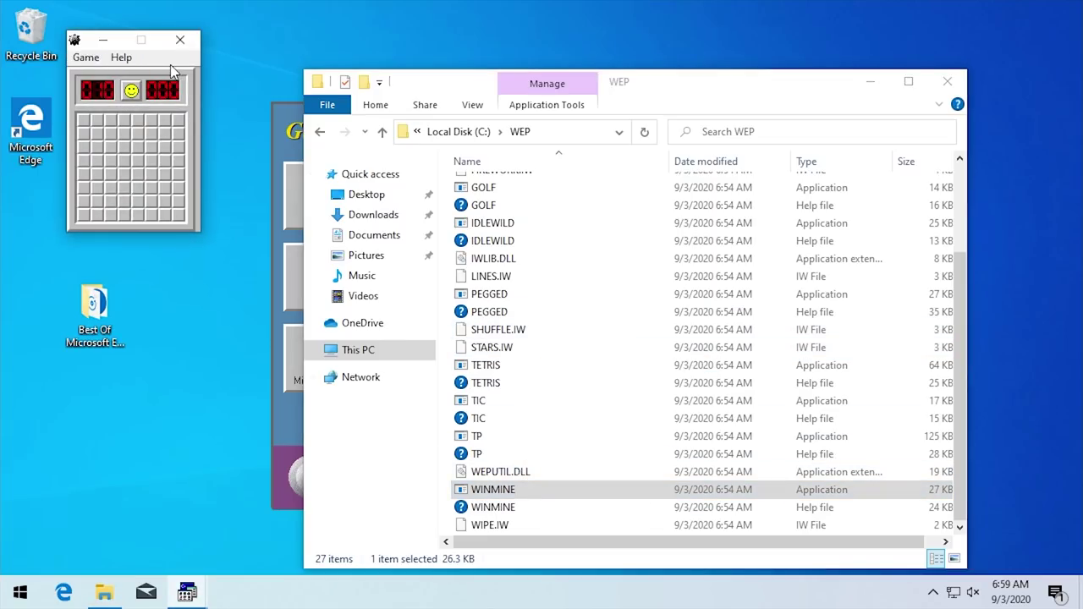
left_click(180, 40)
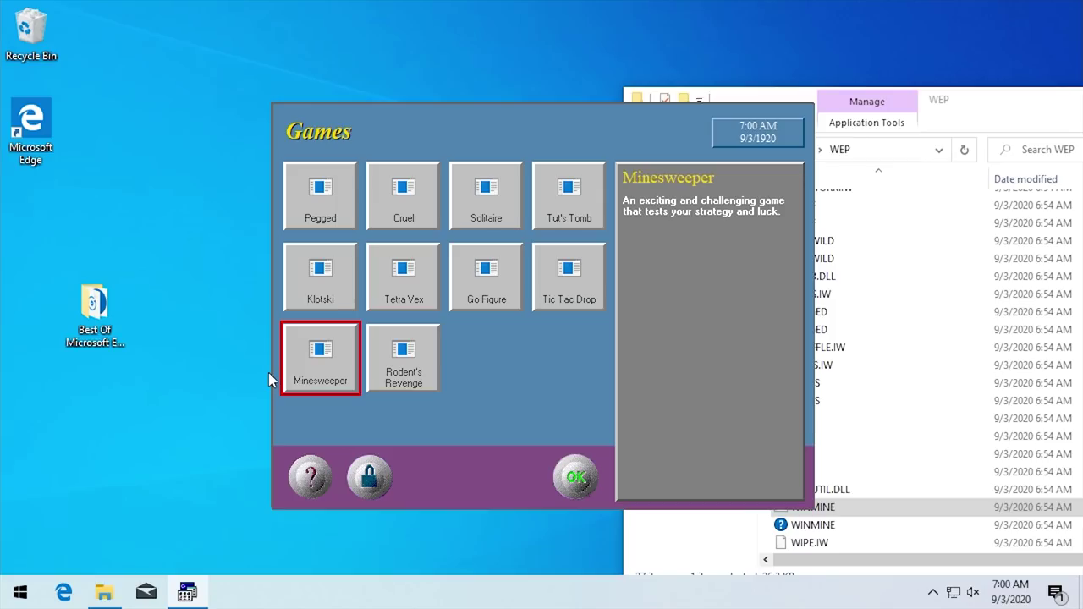
Select Tetra Vex in the Games section and return to the Software section
left_click(404, 276)
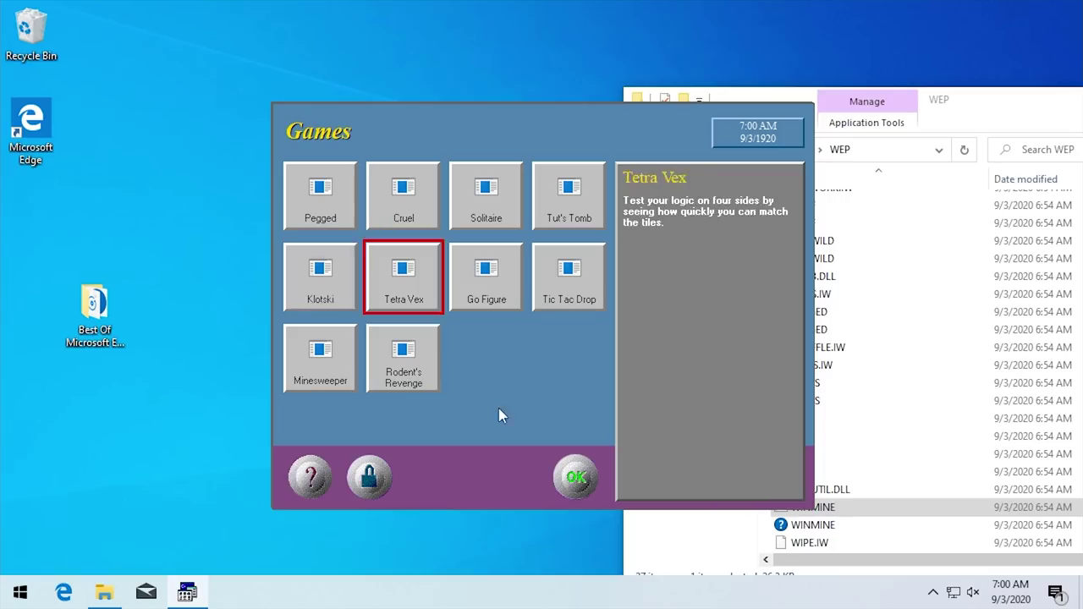
left_click(574, 481)
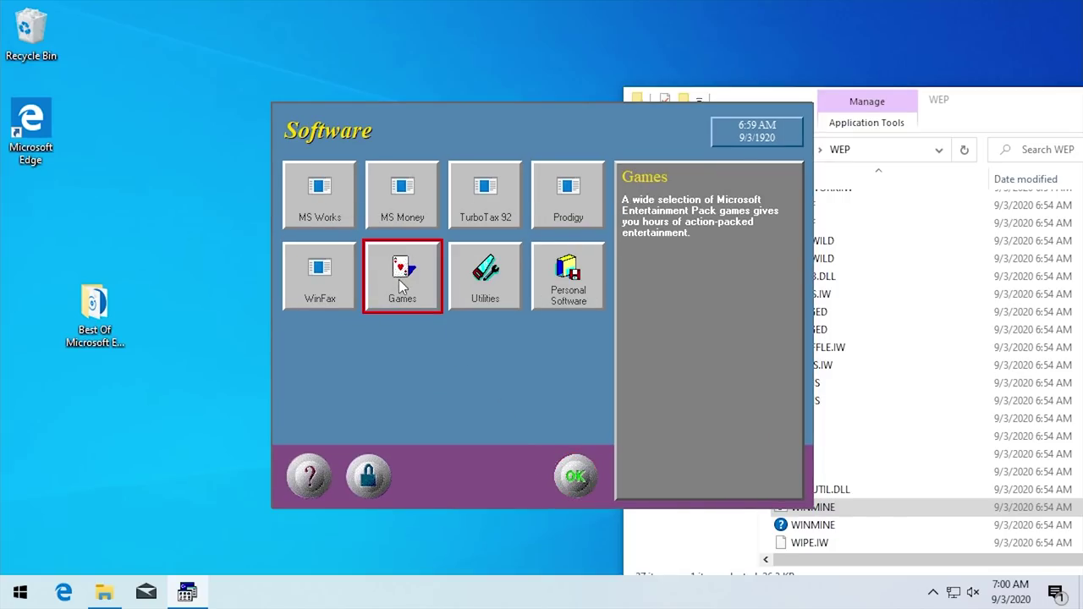
Open the Utilities section and view Clock Settings twice, closing the Date and Time dialog each time
left_click(461, 284)
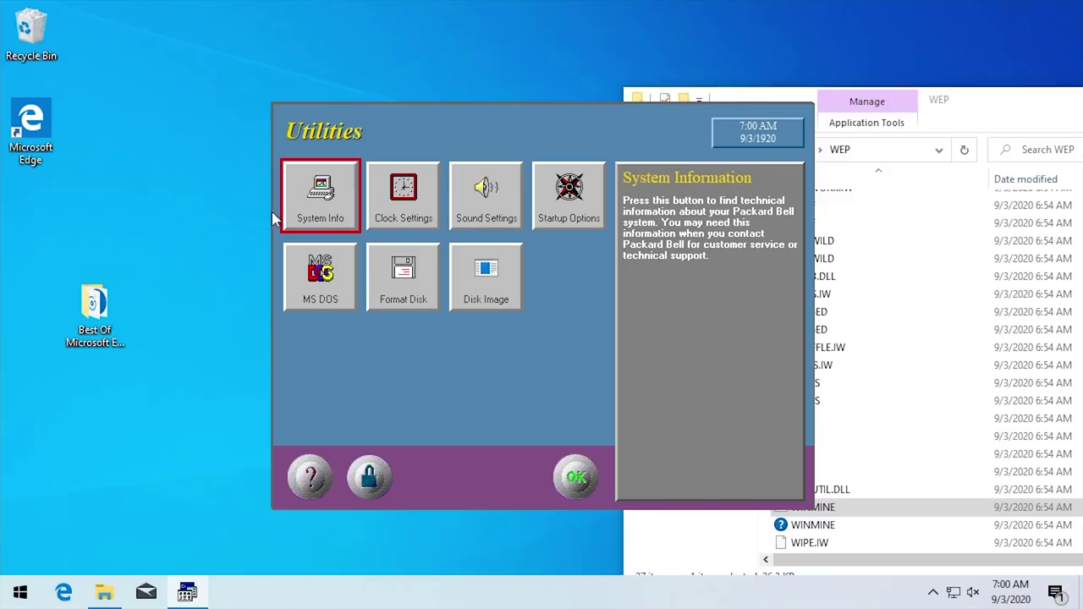
left_click(413, 208)
left_click_drag(226, 95, 718, 165)
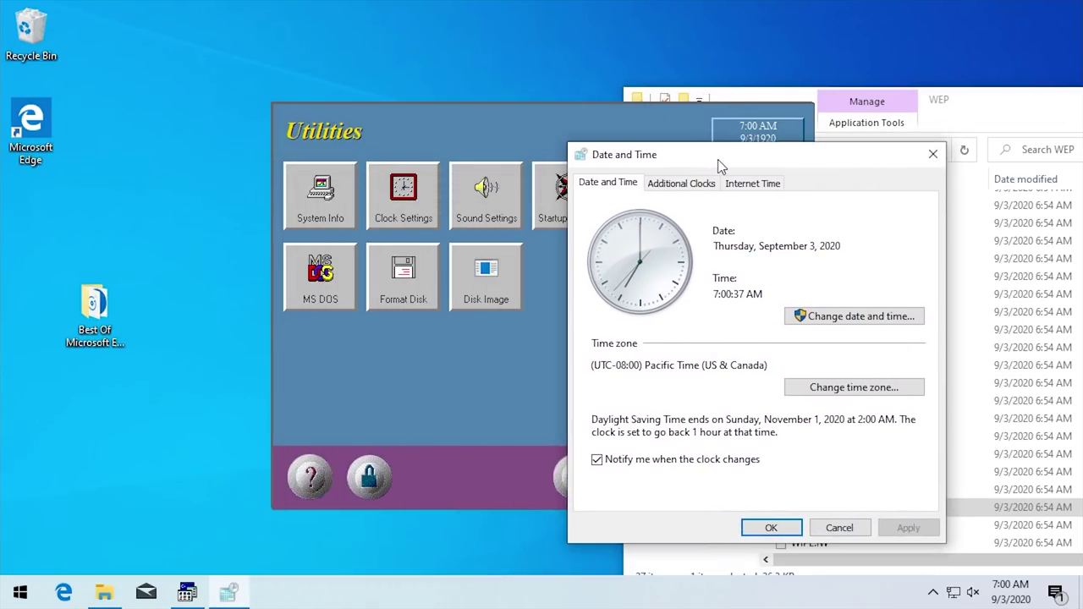
left_click(929, 157)
left_click(421, 194)
left_click_drag(259, 108, 168, 168)
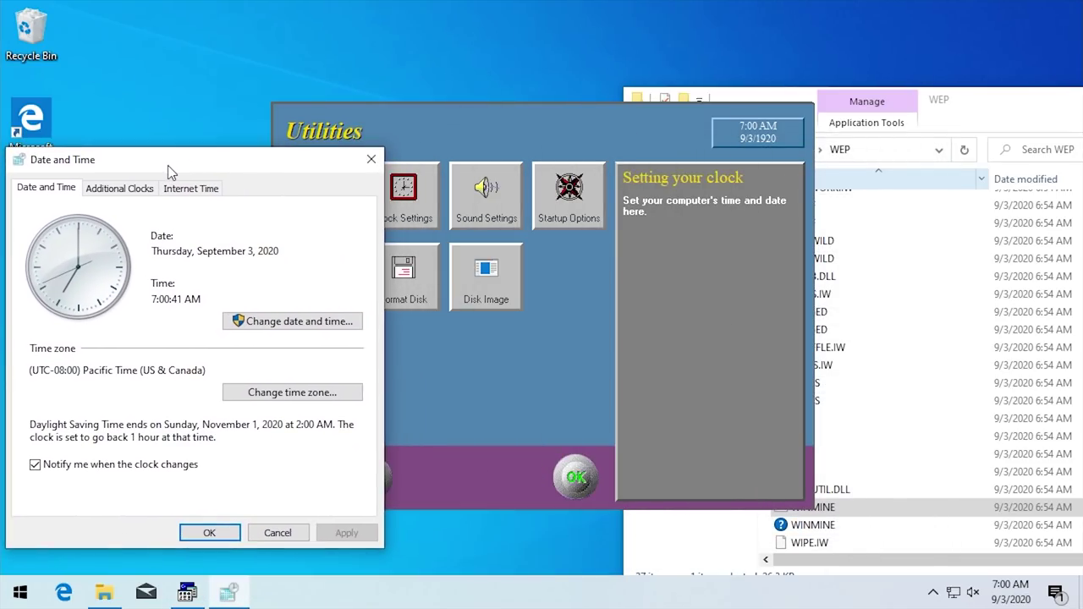
left_click(369, 163)
Check the Sound Settings, System Info and Startup Options utilities, closing each dialog without changing any option
left_click(477, 216)
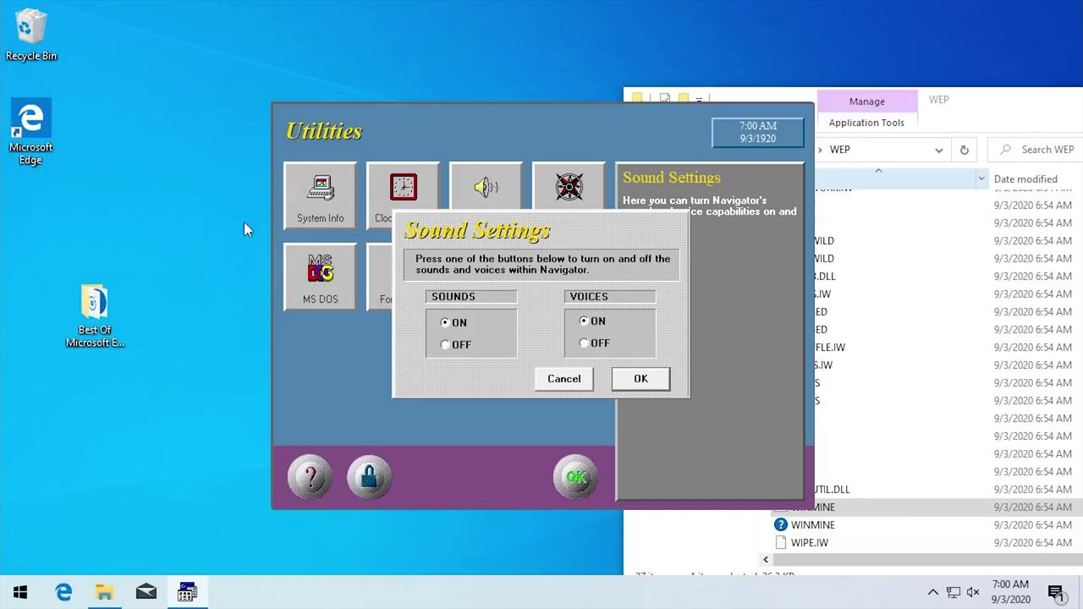
left_click(641, 378)
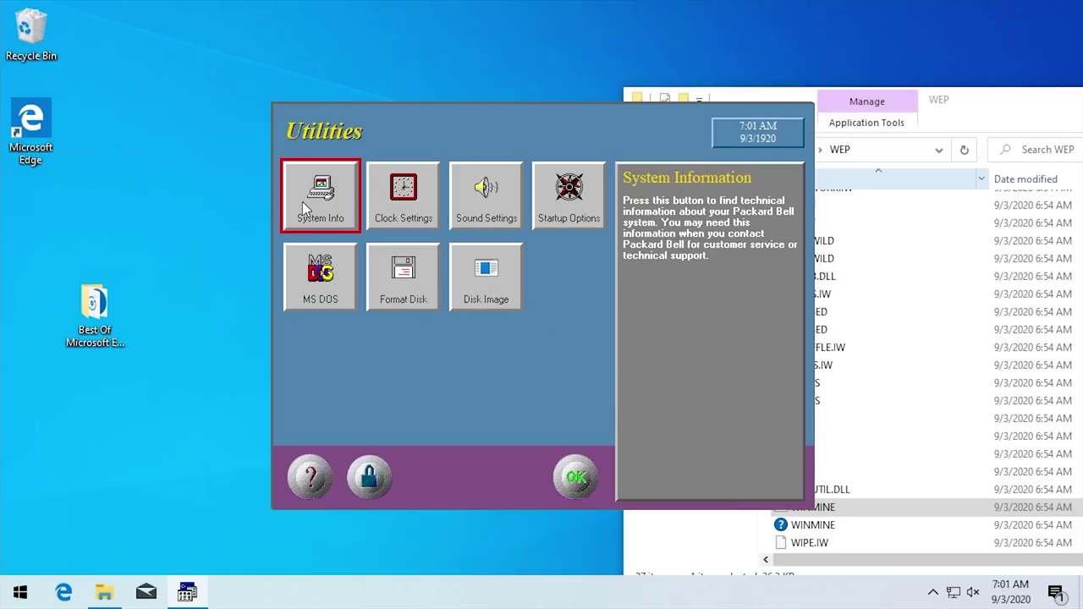
left_click(302, 201)
left_click(640, 356)
left_click(583, 213)
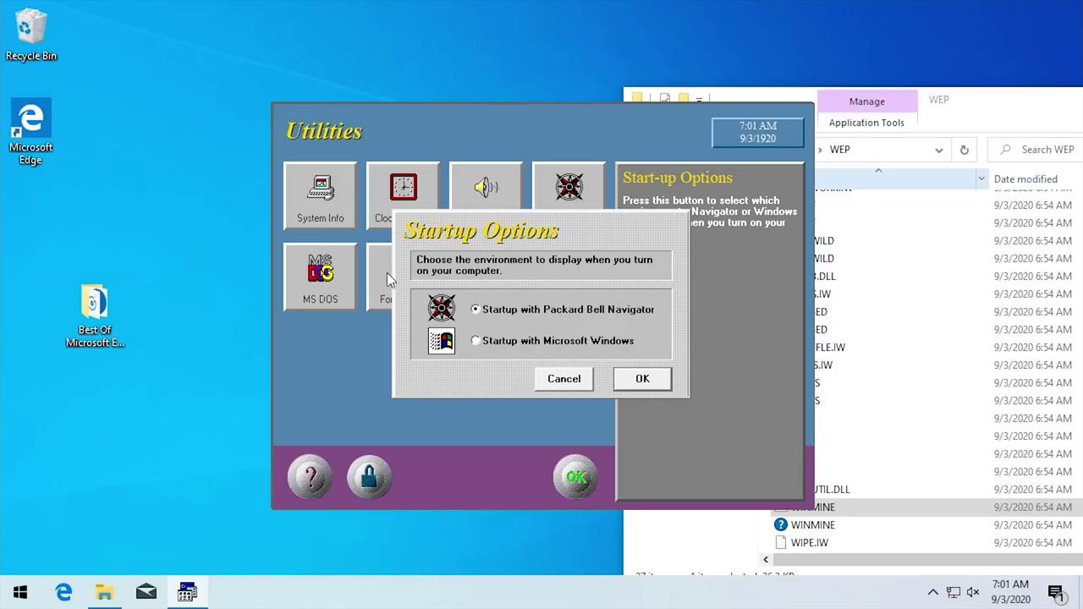
left_click(642, 379)
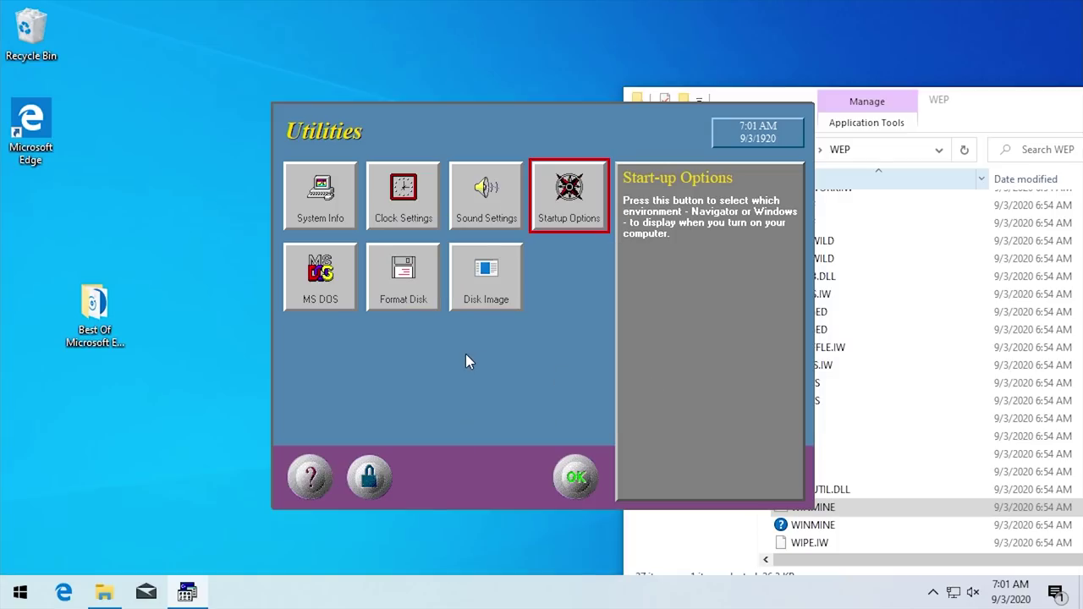
Try launching MS DOS from the Utilities section and dismiss any errors
left_click(321, 287)
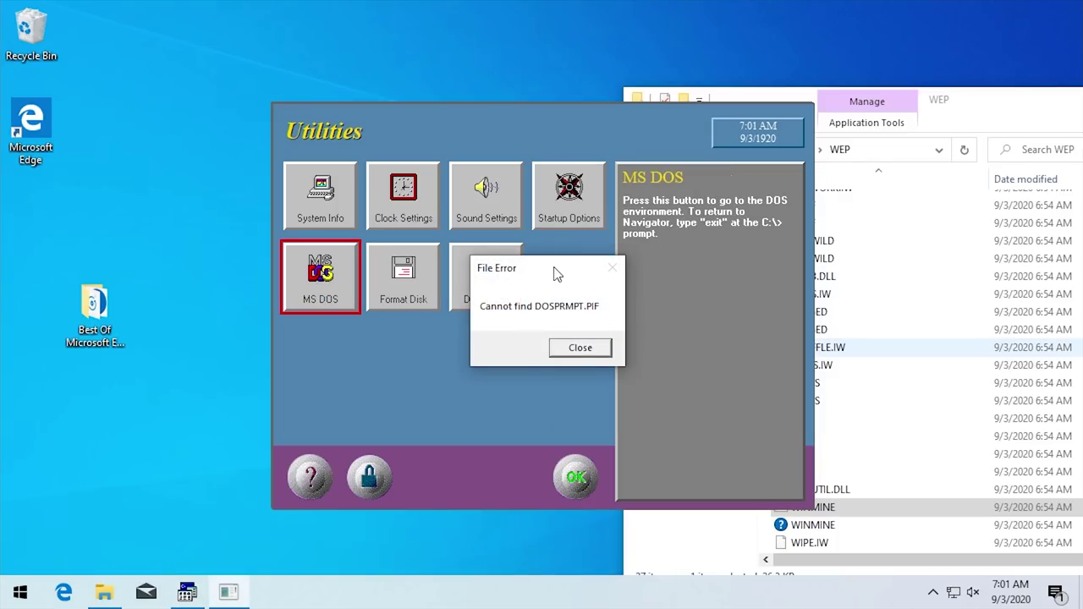
left_click_drag(559, 272, 457, 303)
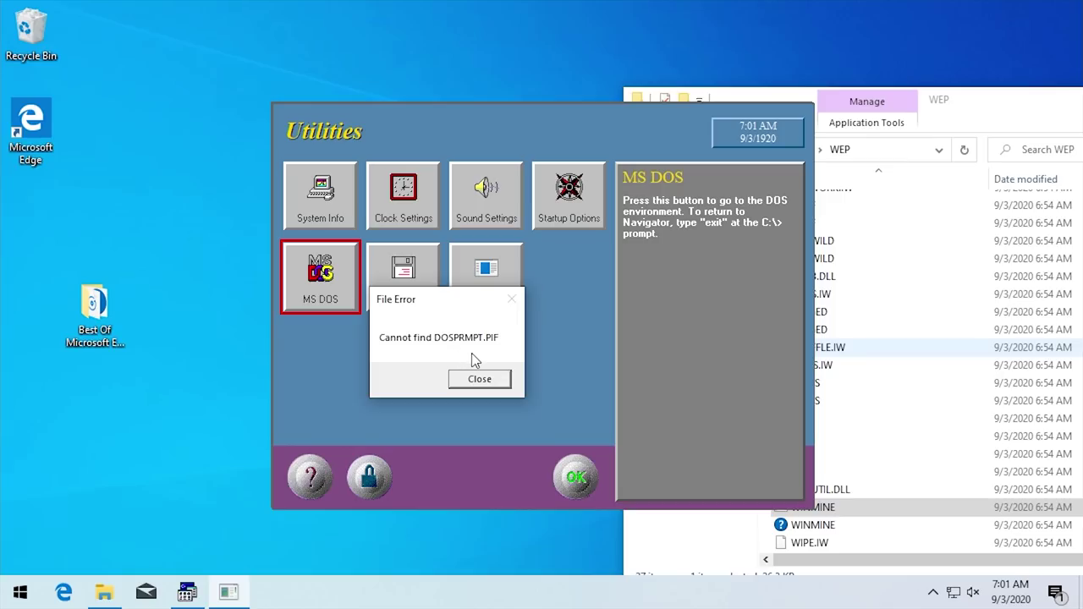
left_click_drag(457, 299, 480, 335)
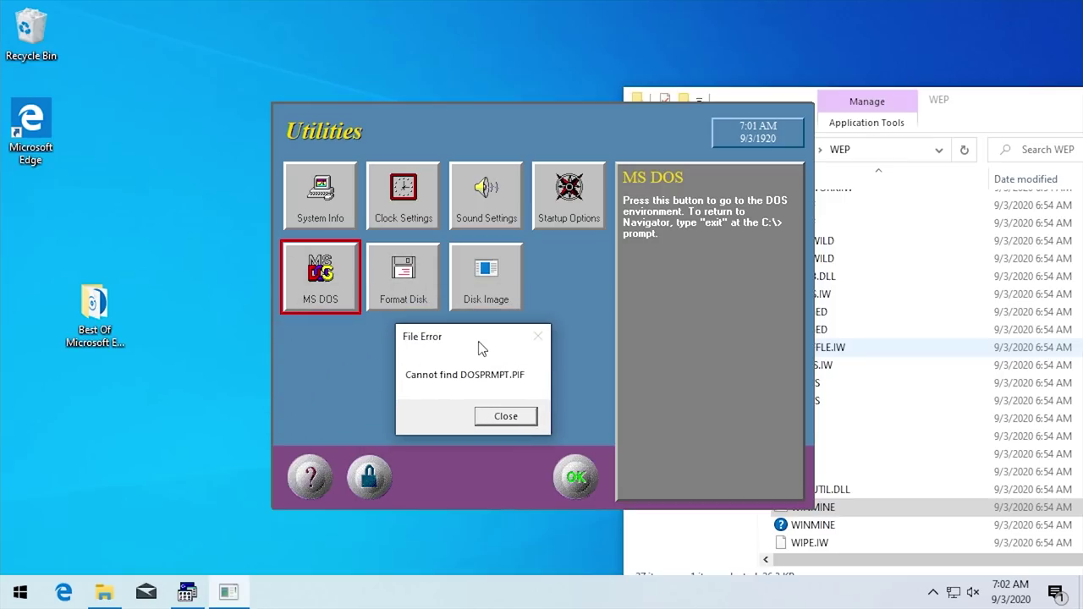
left_click(499, 414)
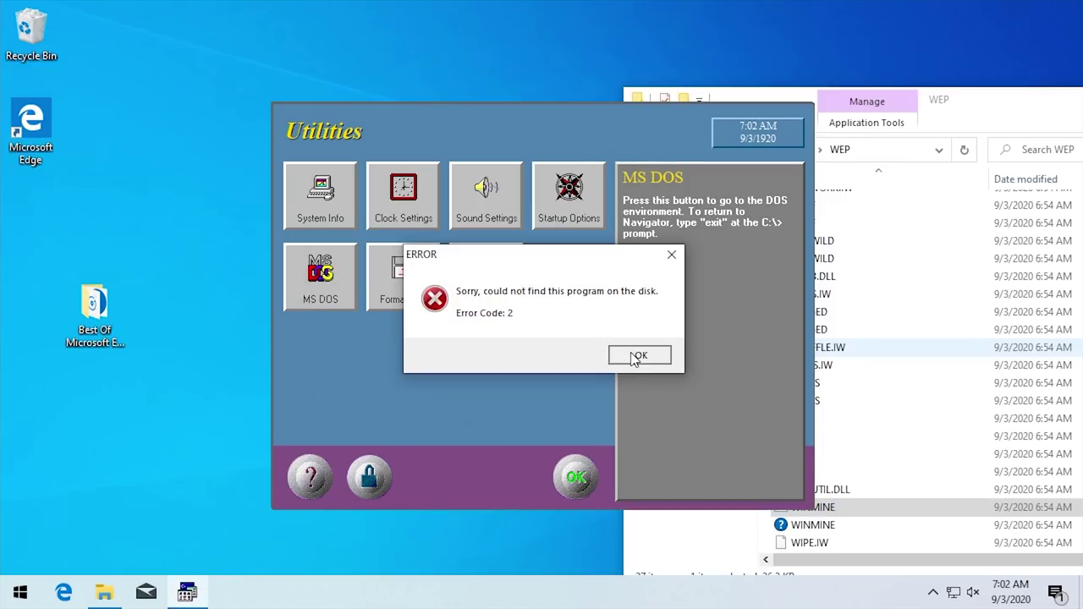
left_click(634, 357)
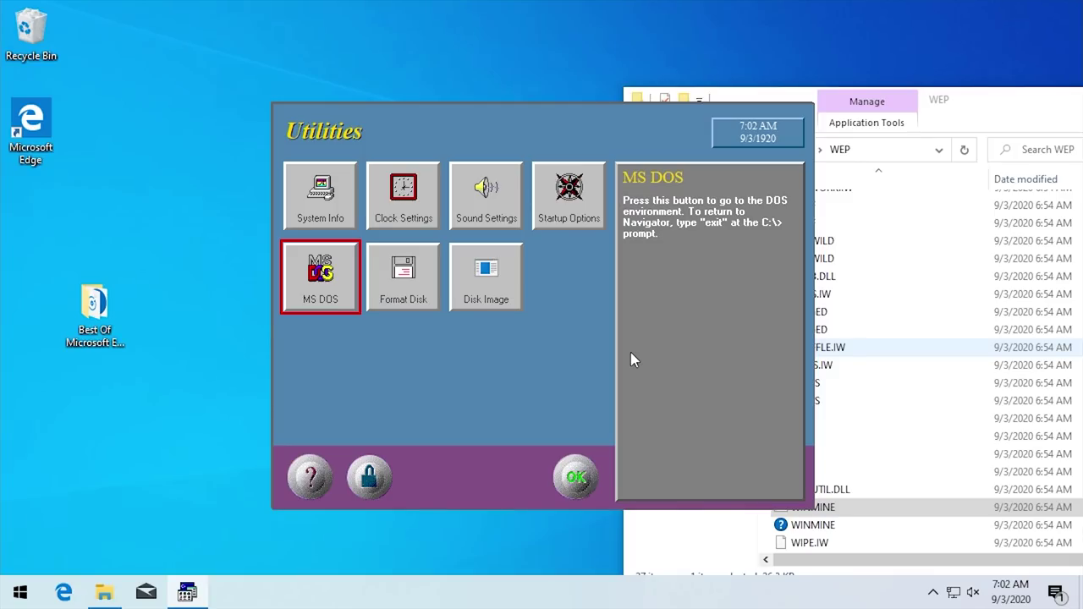
Run command.com directly from Windows and highlight the copyright lines in its DOS window
key("super+r")
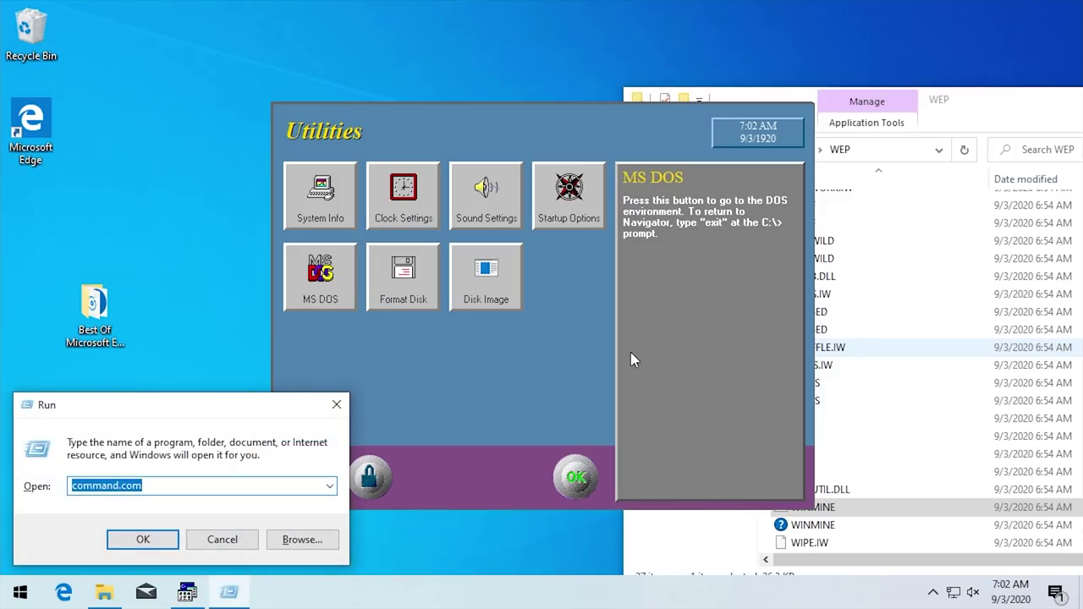
key("Return")
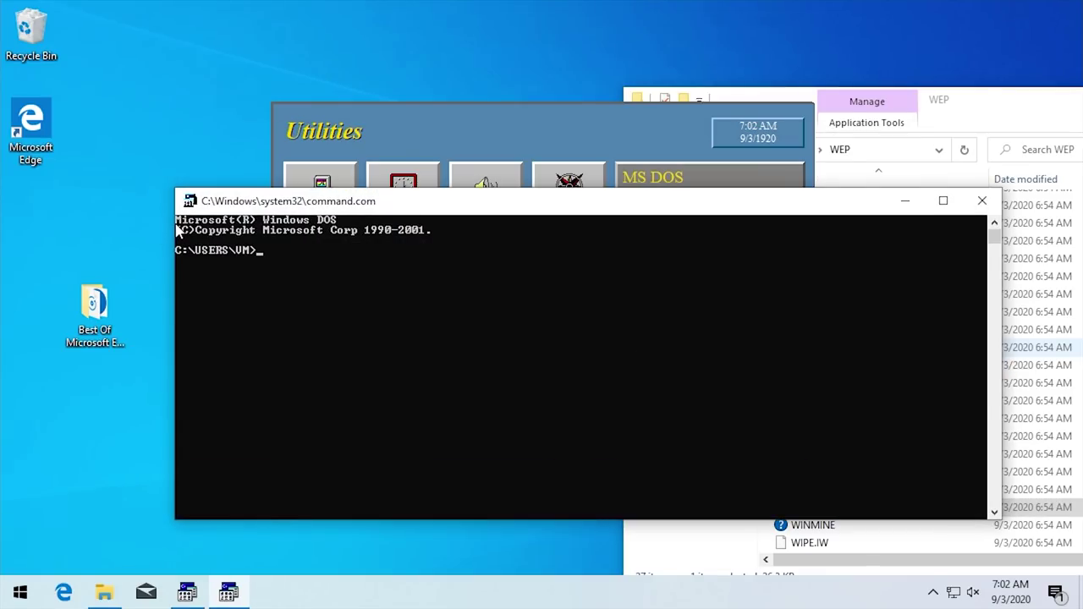
left_click_drag(176, 226, 431, 234)
left_click(343, 221)
left_click(414, 229)
left_click(327, 260)
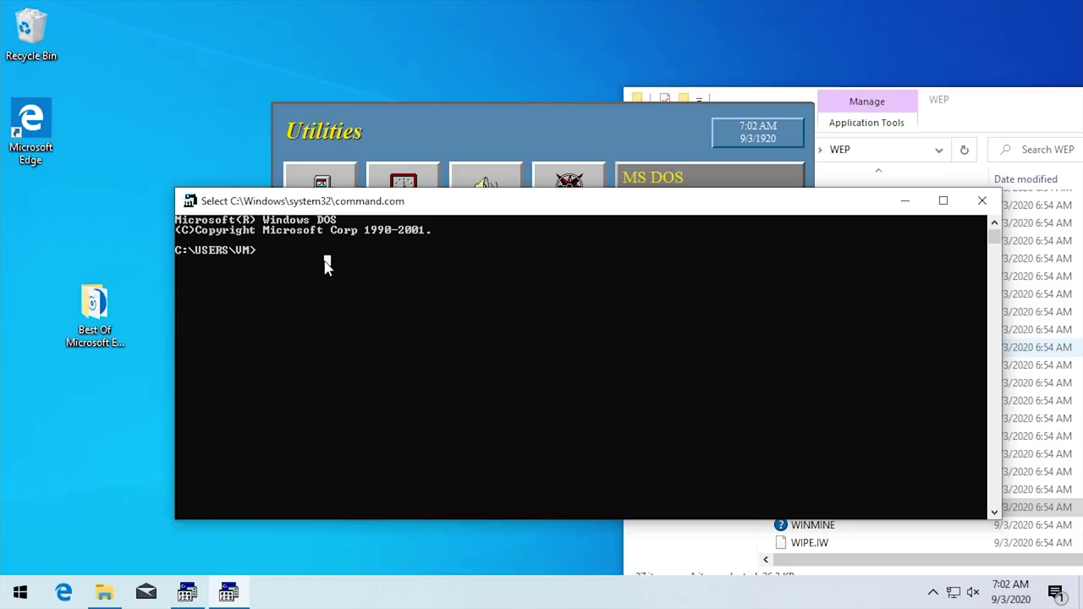
key("Escape")
Run the ver command at the DOS prompt, highlight the version number and close the command.com window
type("ver")
key("Return")
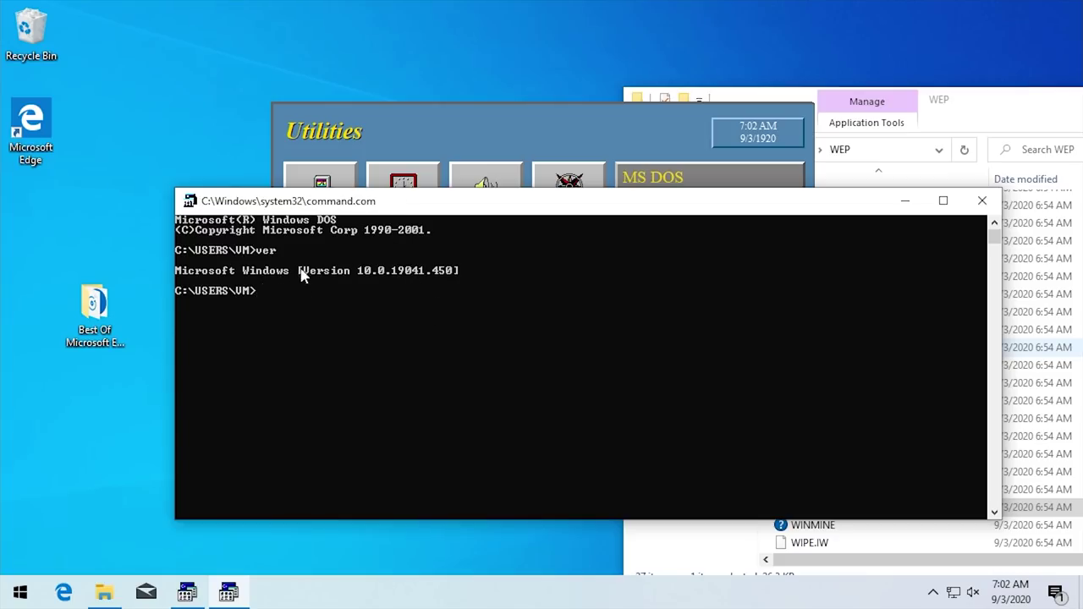
left_click_drag(358, 272, 446, 277)
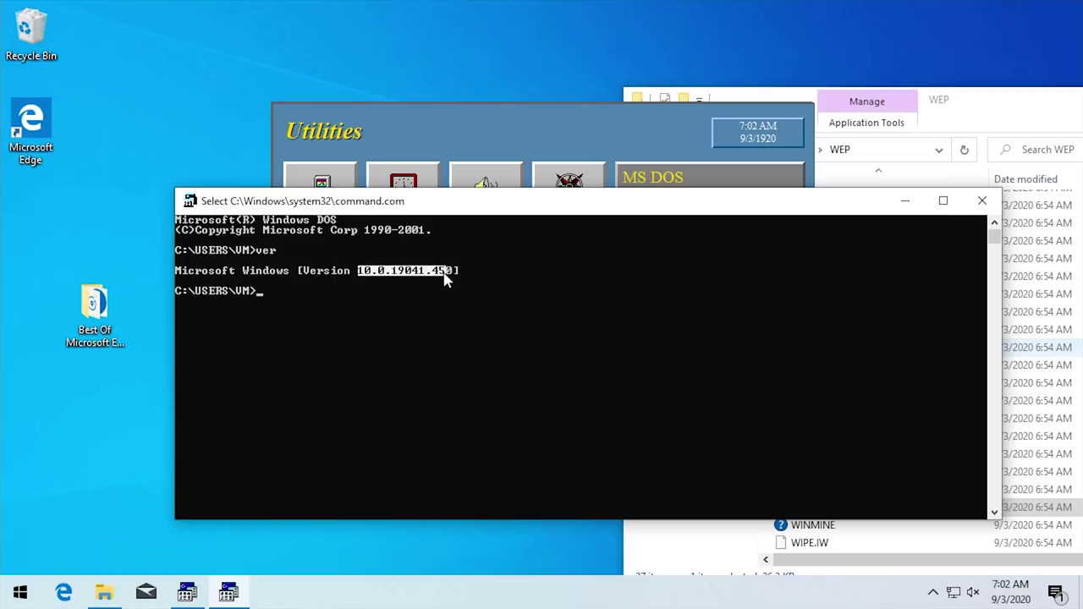
left_click(372, 272)
left_click(981, 200)
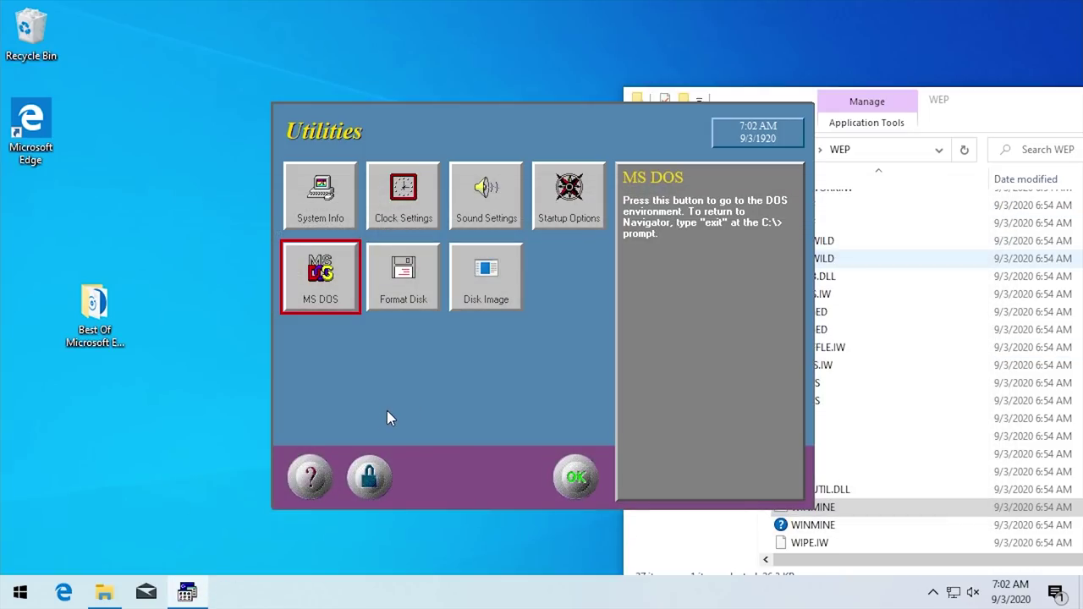
Inspect the Format Disk dialog and cancel it, try Disk Image, and return to the Software section
left_click(417, 291)
left_click(419, 290)
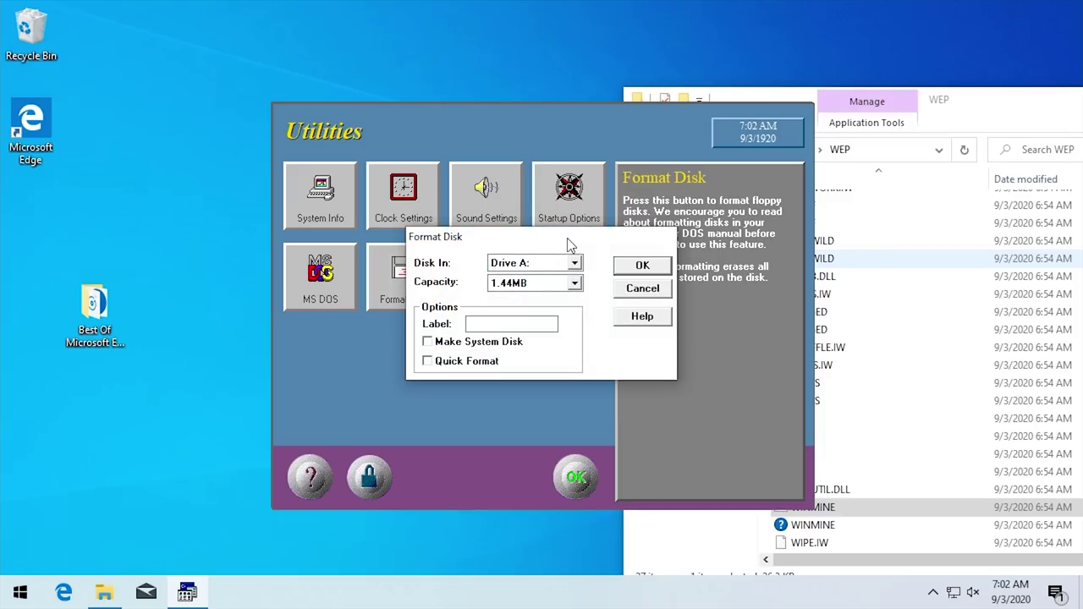
left_click(637, 288)
left_click(376, 278)
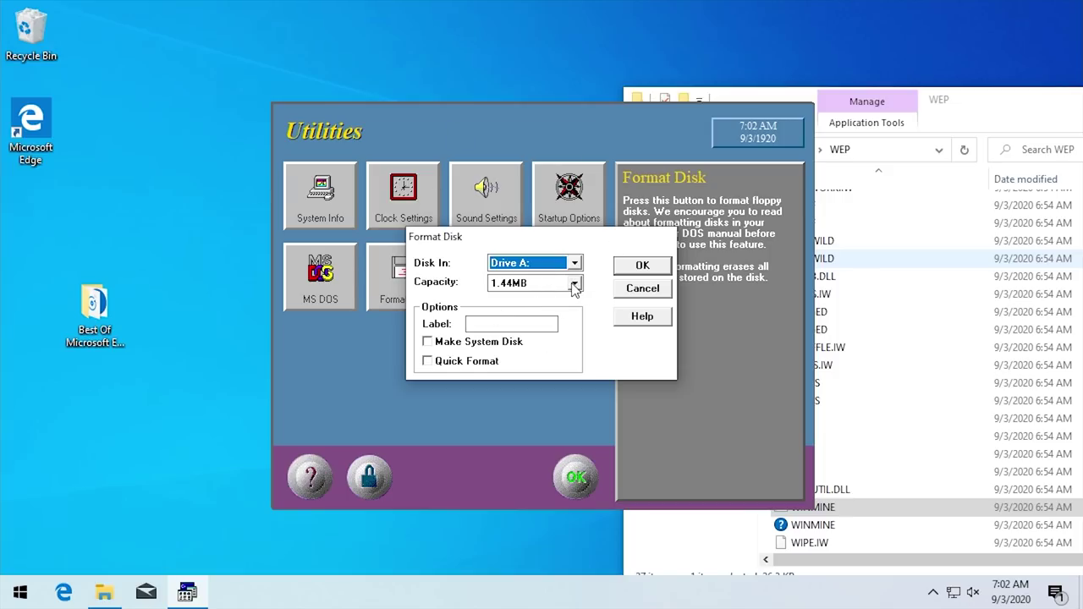
left_click(630, 289)
left_click(491, 295)
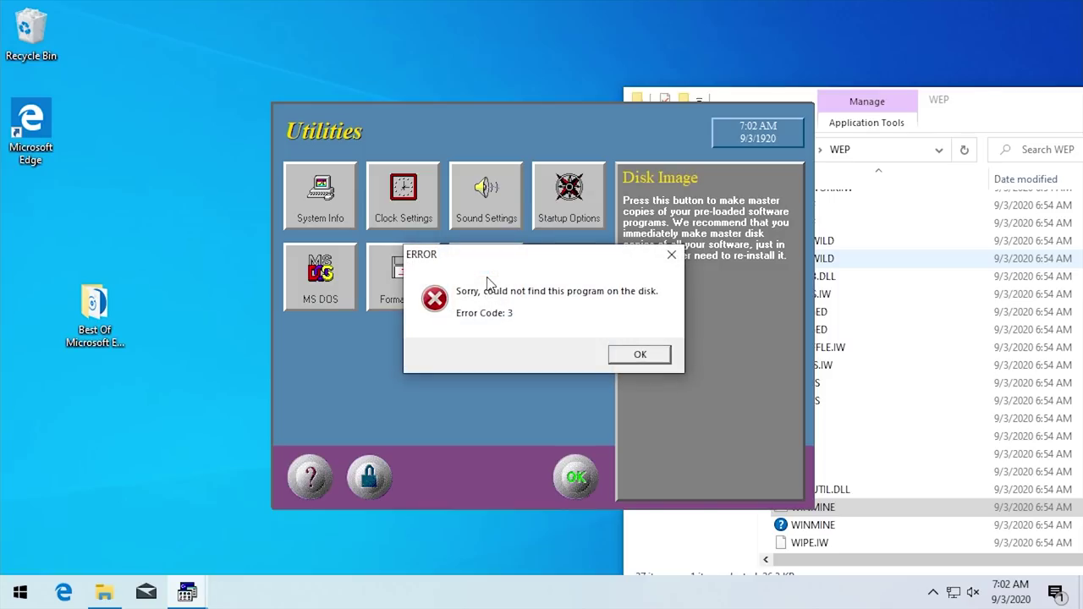
left_click(641, 355)
left_click(575, 477)
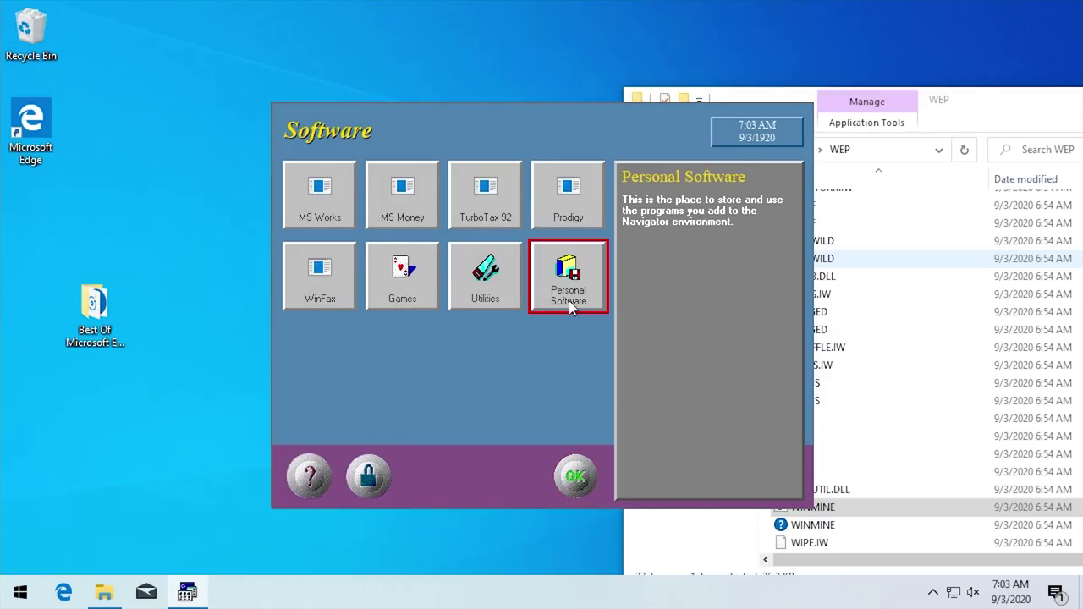
Open the Personal Software section and try its first unassigned program slot, dismissing the notice
left_click(577, 287)
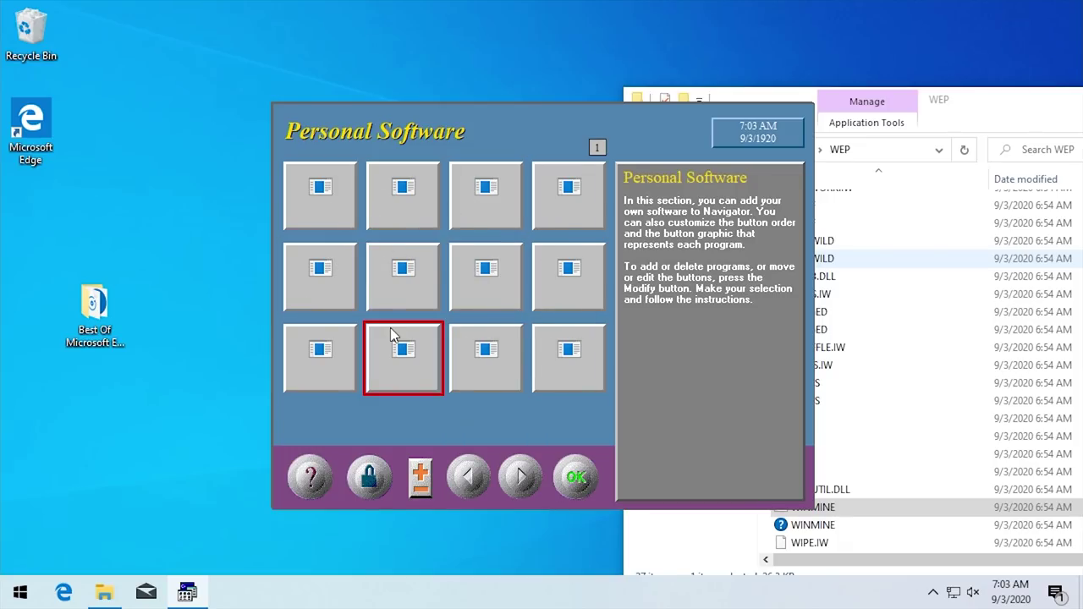
left_click(343, 212)
left_click(666, 354)
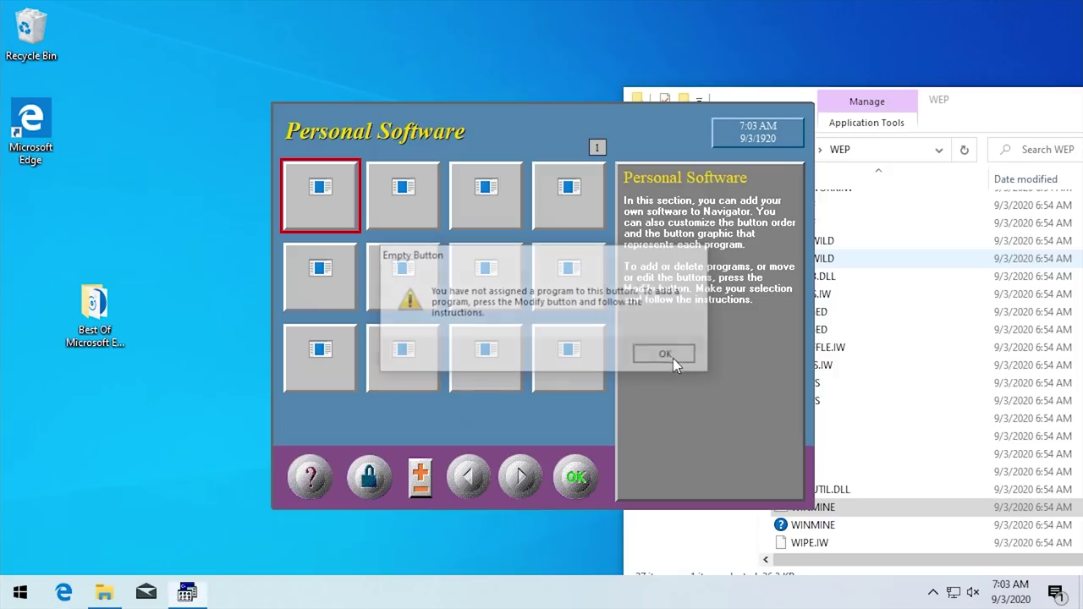
Add GOLF.EXE from c:\wep to the first Personal Software slot, launch Golf from it and close the game
left_click(416, 466)
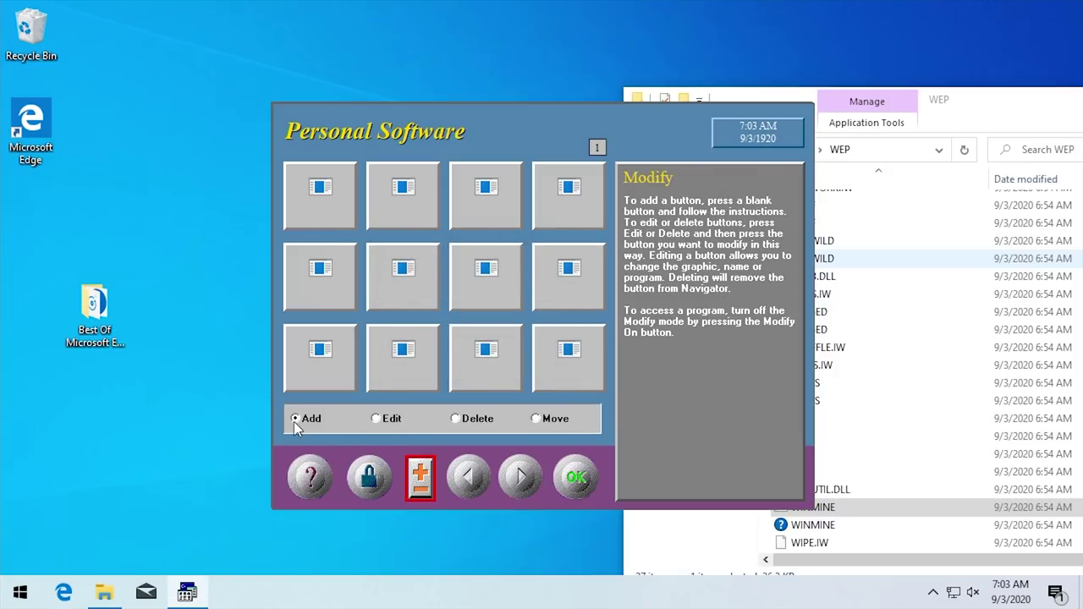
left_click(336, 210)
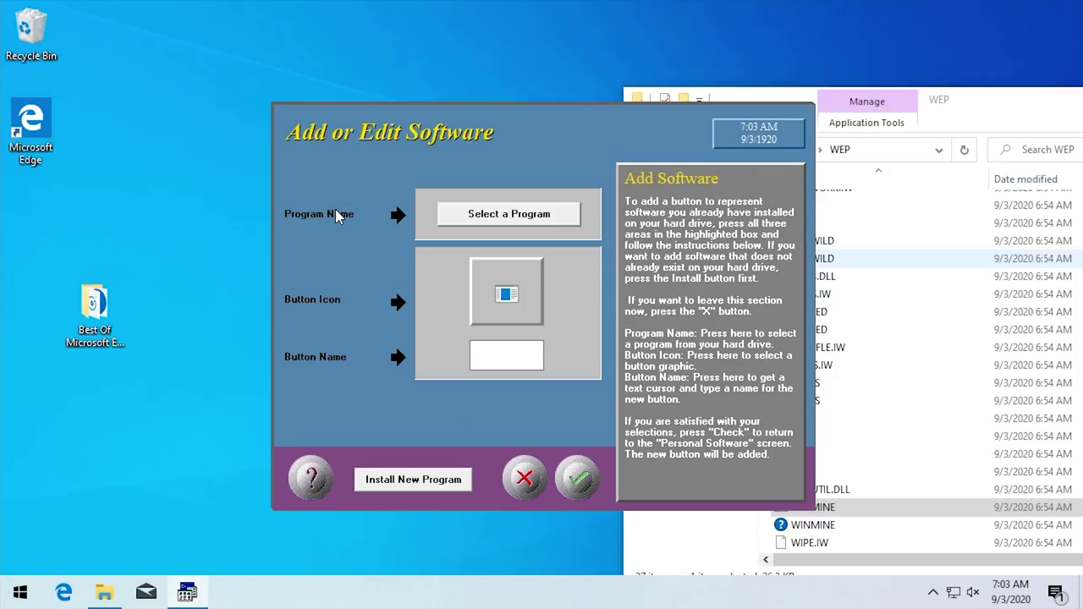
left_click(513, 219)
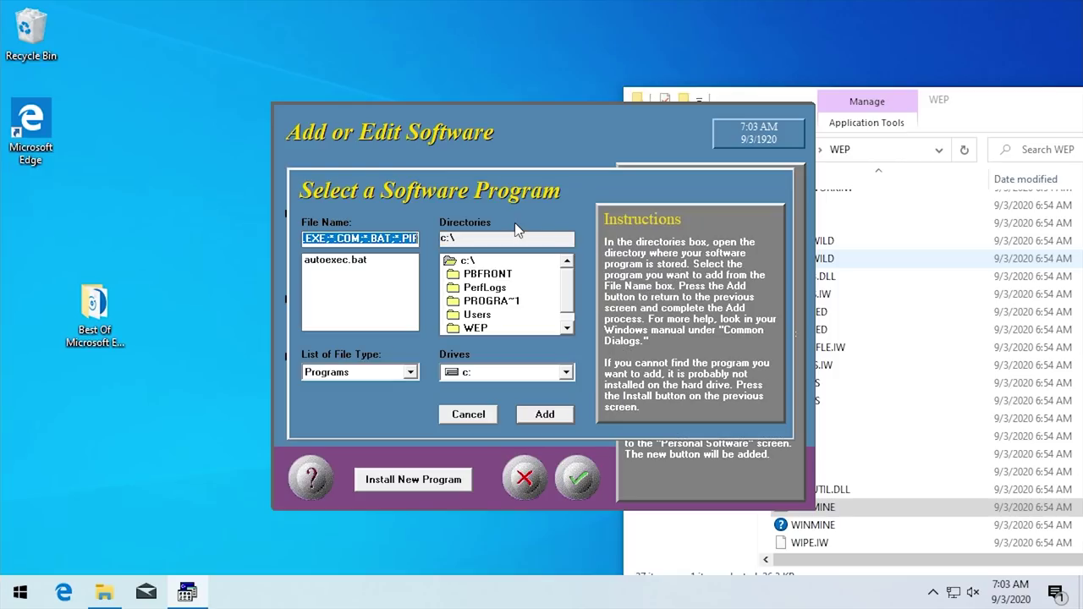
double_click(477, 328)
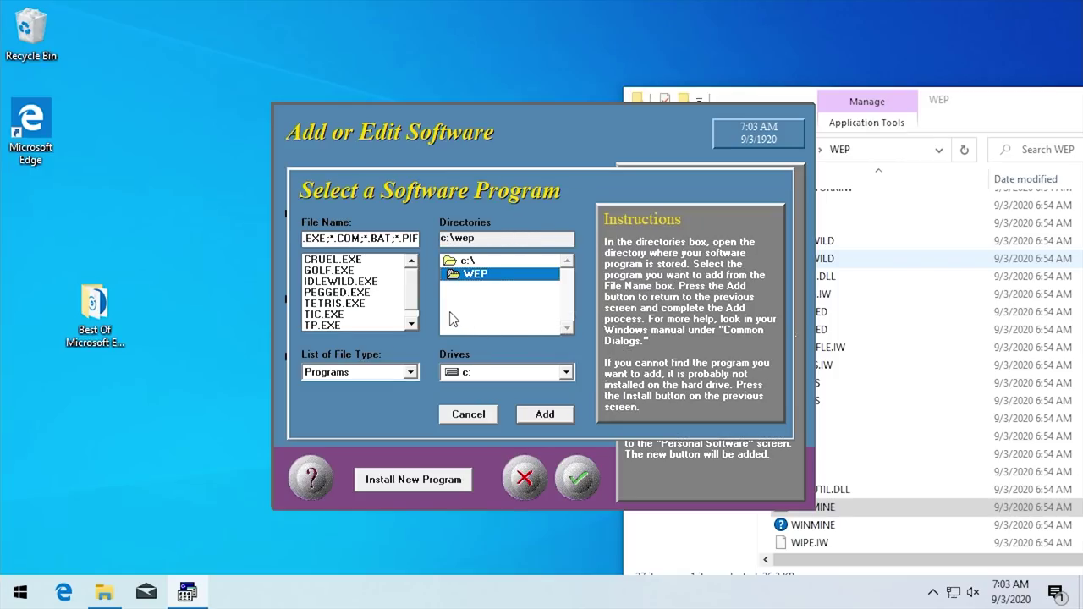
left_click(355, 271)
left_click(541, 415)
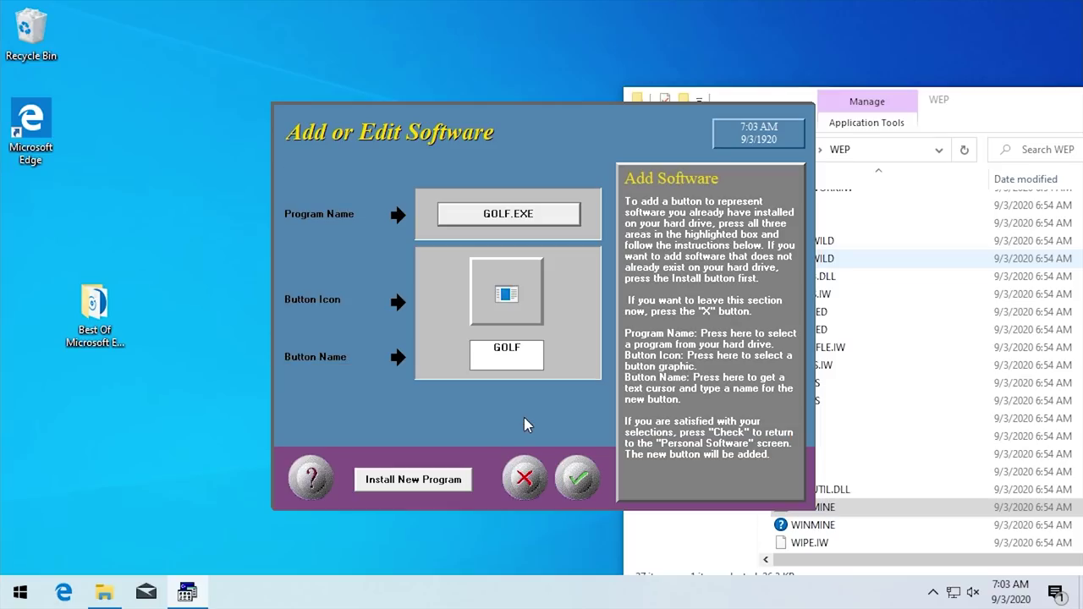
left_click(578, 479)
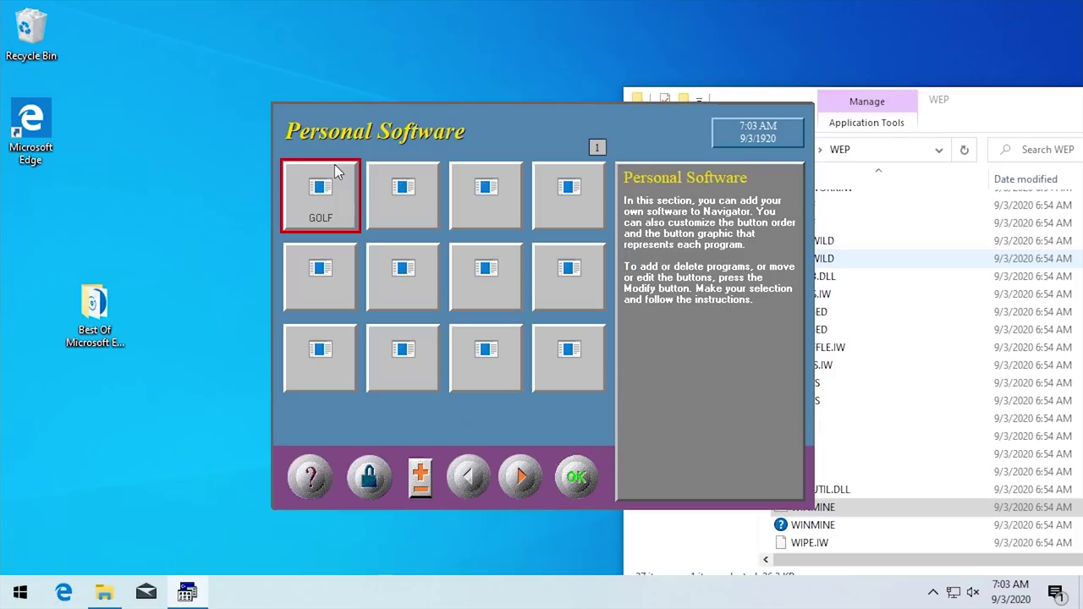
left_click(313, 207)
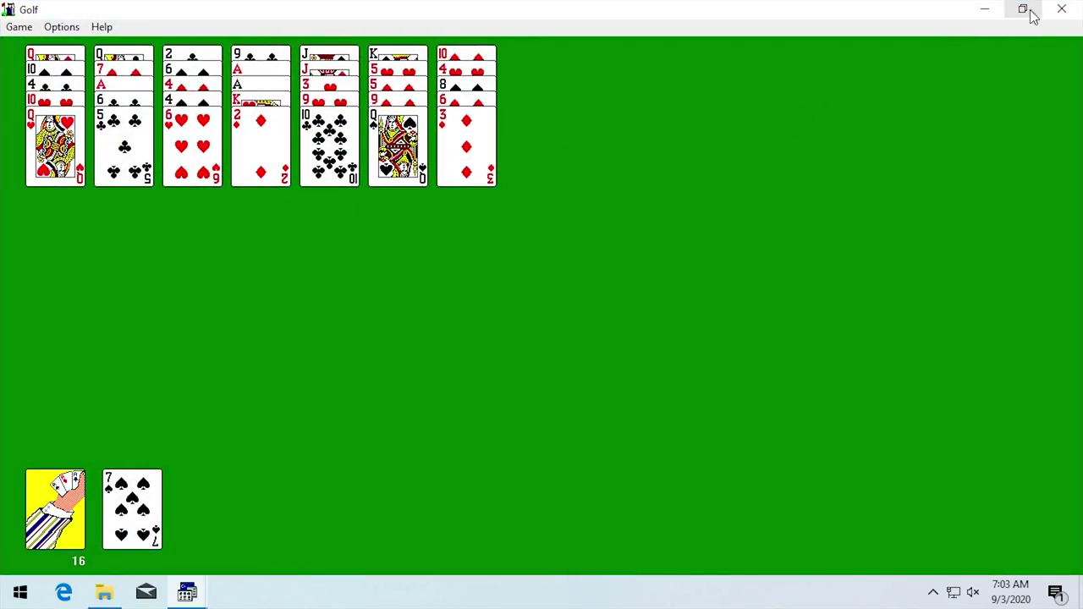
left_click(1062, 9)
Start adding another Personal Software entry and select iexplore.exe from c:\progra~1\intern~1 as its program
left_click(421, 477)
left_click(400, 210)
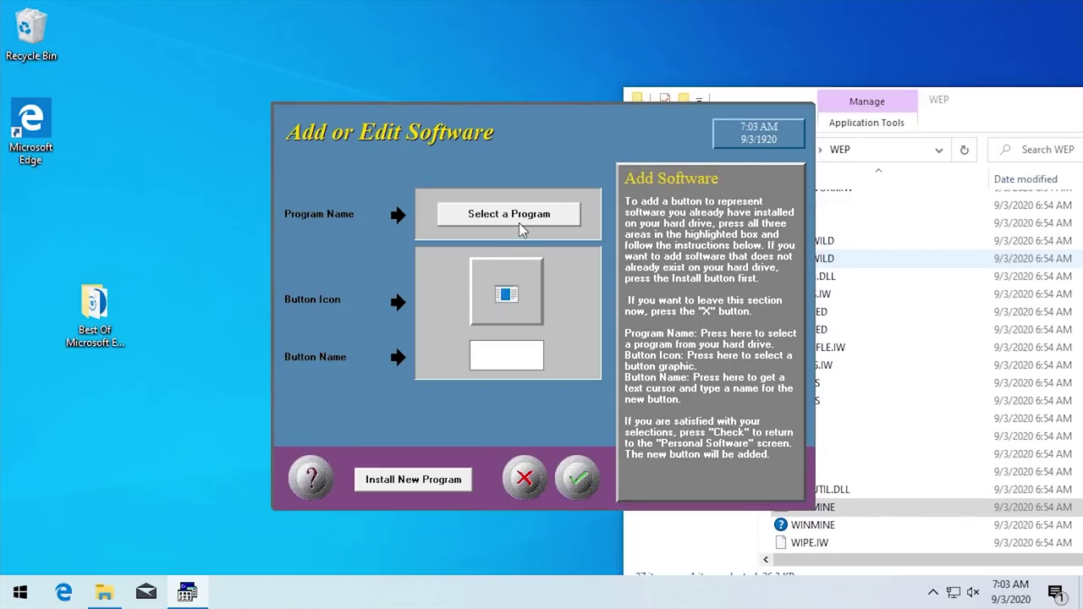
left_click(519, 220)
left_click(490, 302)
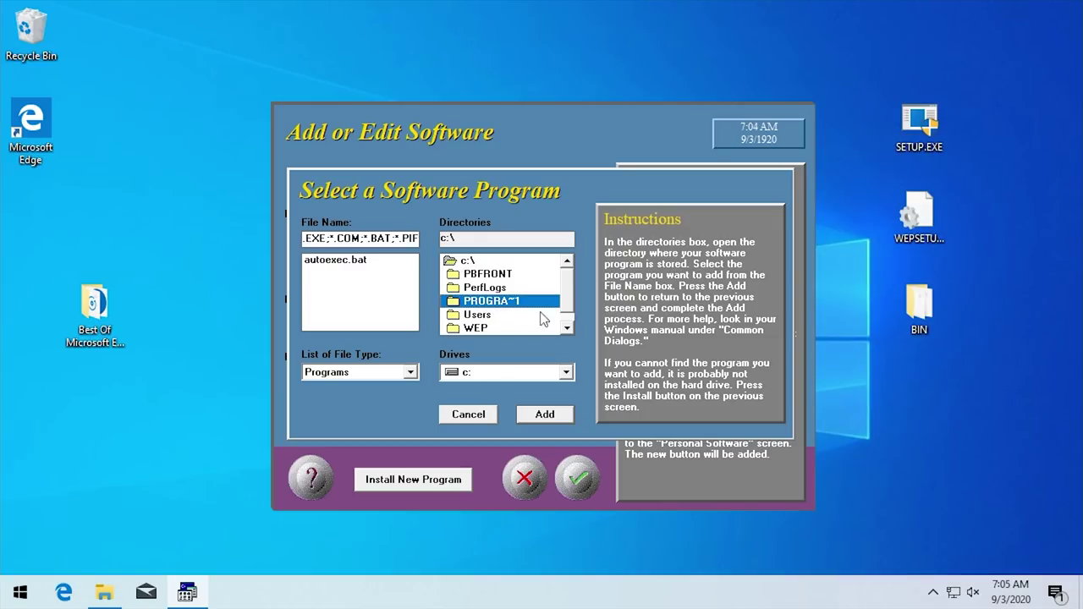
left_click(568, 326)
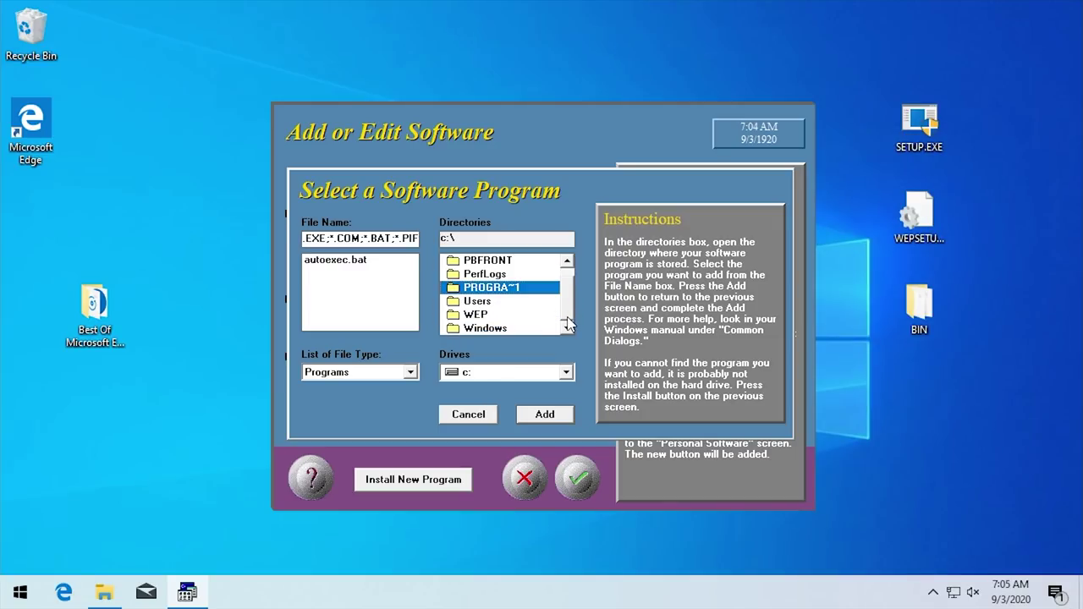
double_click(497, 289)
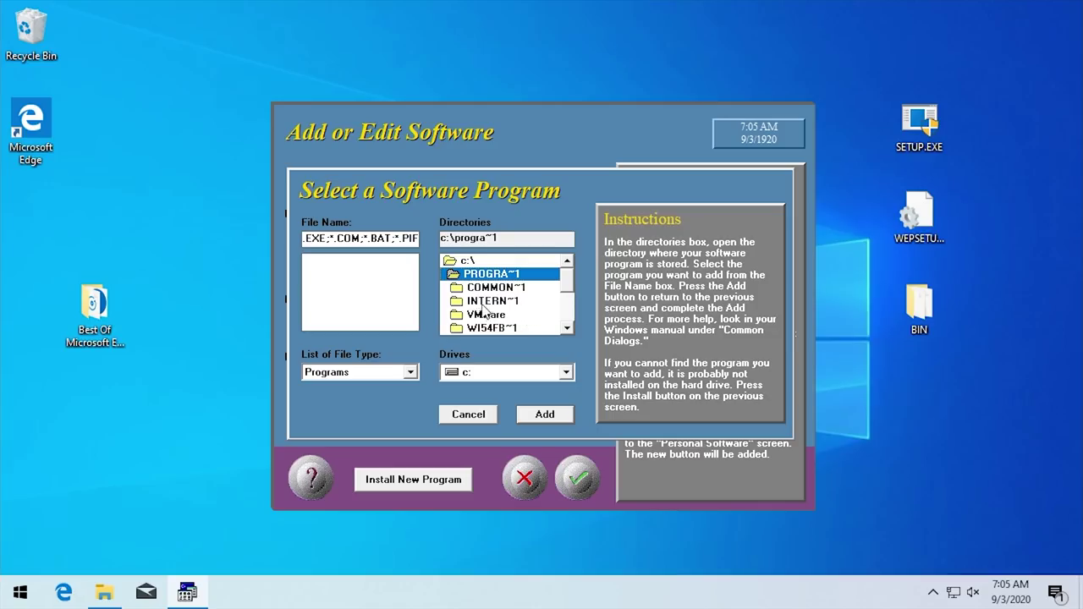
double_click(515, 302)
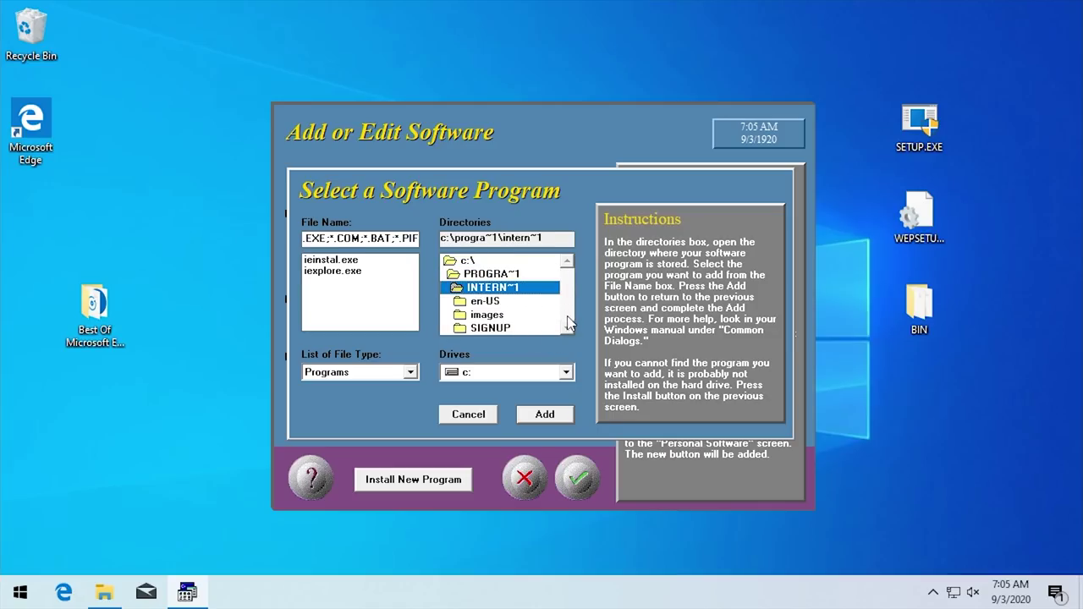
left_click(337, 273)
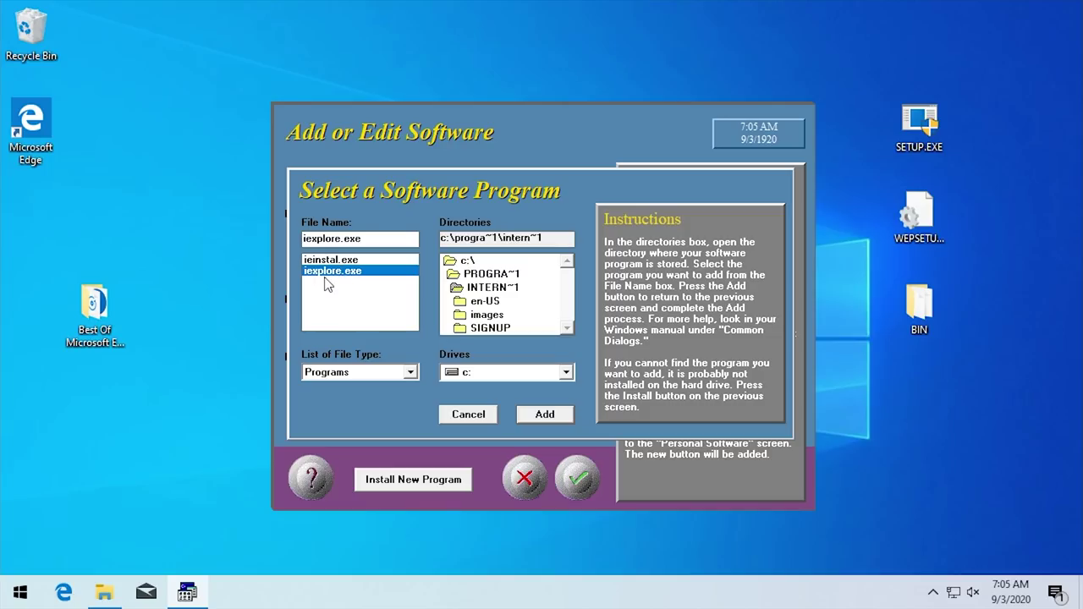
left_click(544, 414)
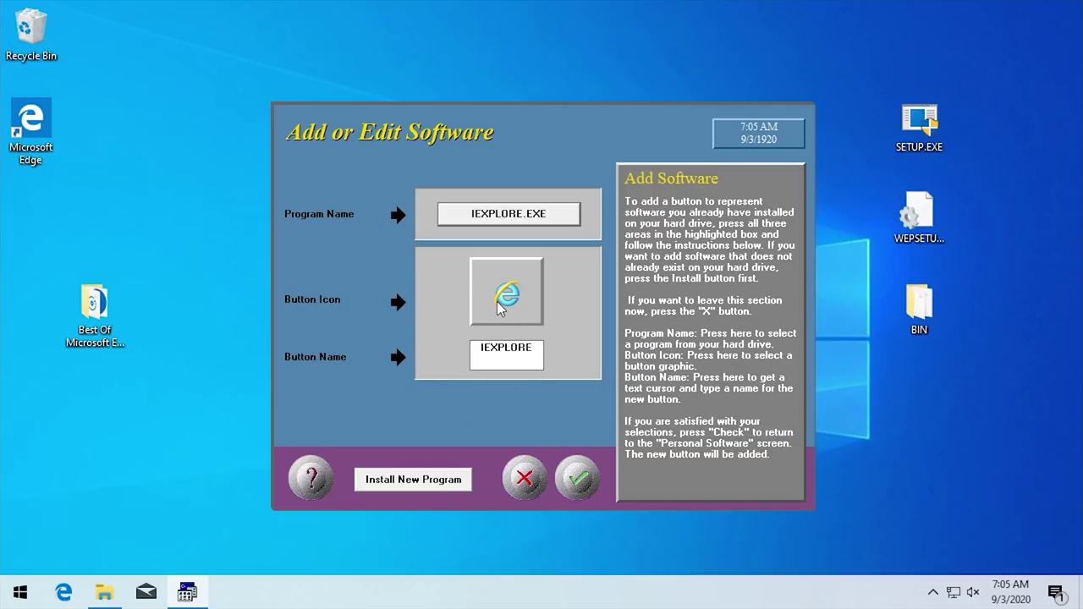
Name the new button Internet Explorer and accept the entry into Personal Software
left_click(515, 344)
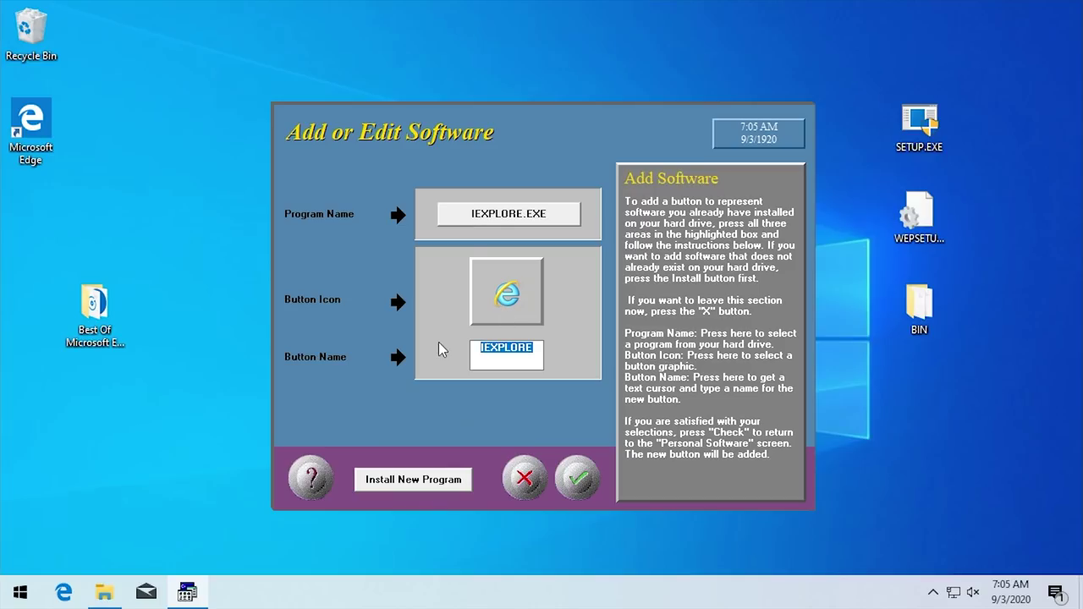
type("Internet Explorer")
left_click(578, 479)
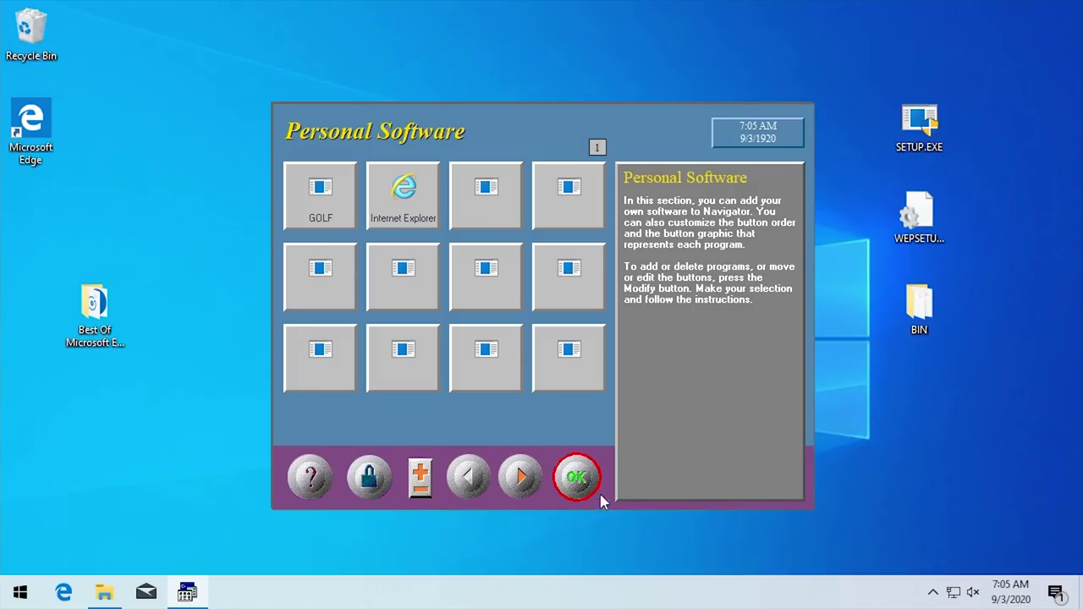
Launch Internet Explorer from its Personal Software slot, close it and return to the Navigator main screen
left_click(418, 186)
left_click_drag(355, 51, 421, 57)
left_click(745, 61)
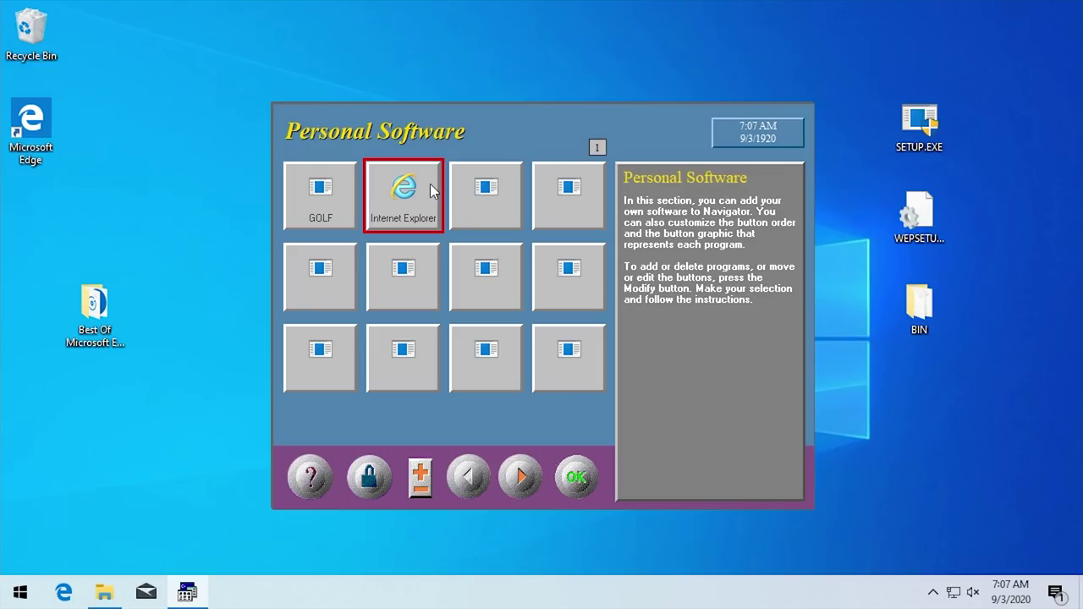
left_click(575, 476)
left_click(575, 476)
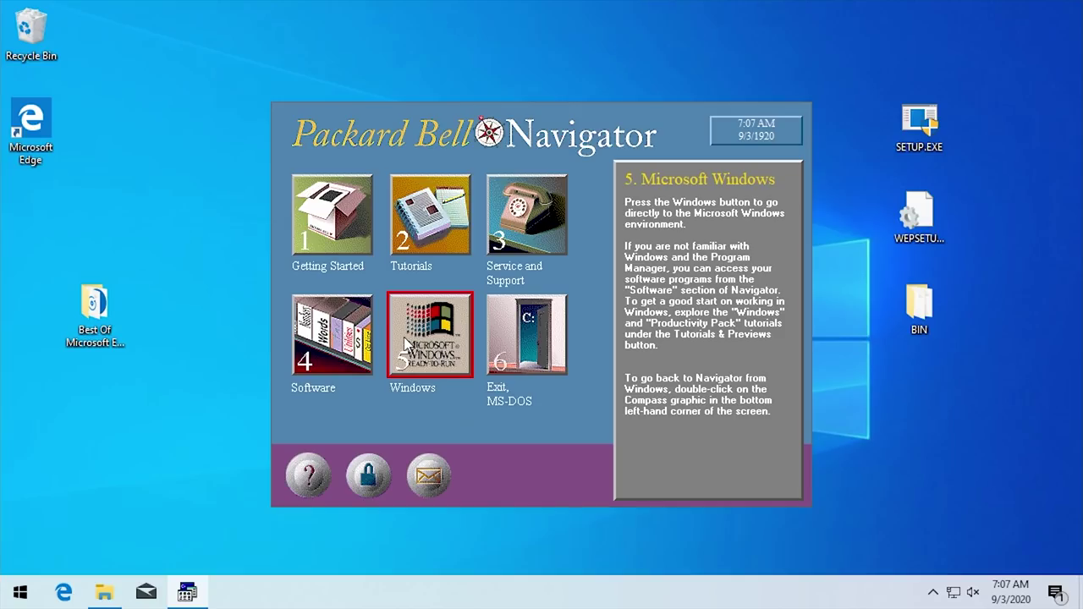
Exit Navigator to MS-DOS, confirm the exit, and sign back in to Windows from the lock screen
left_click(522, 350)
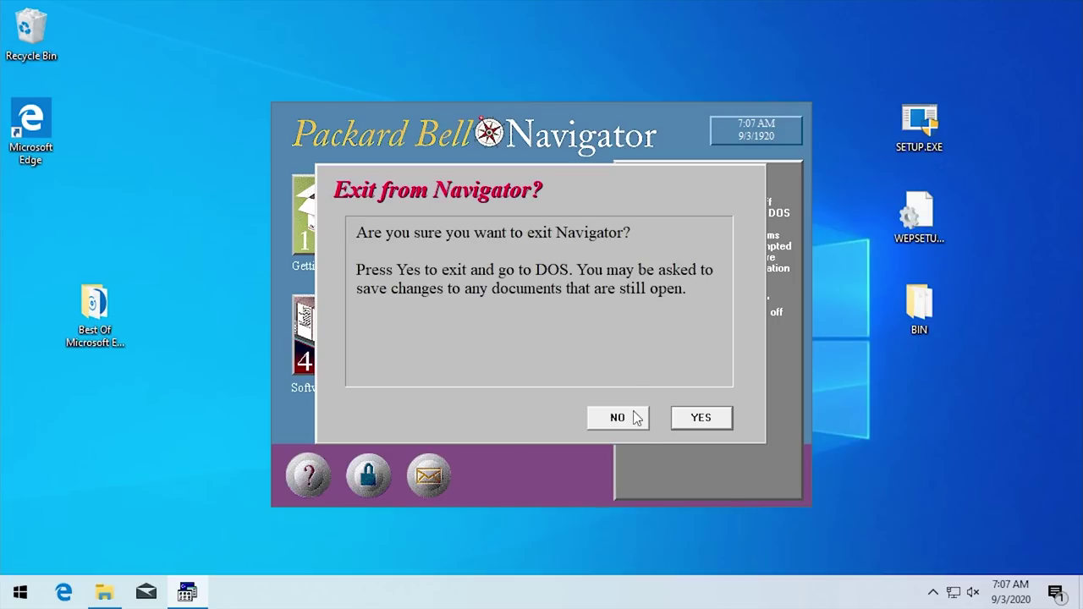
left_click(696, 415)
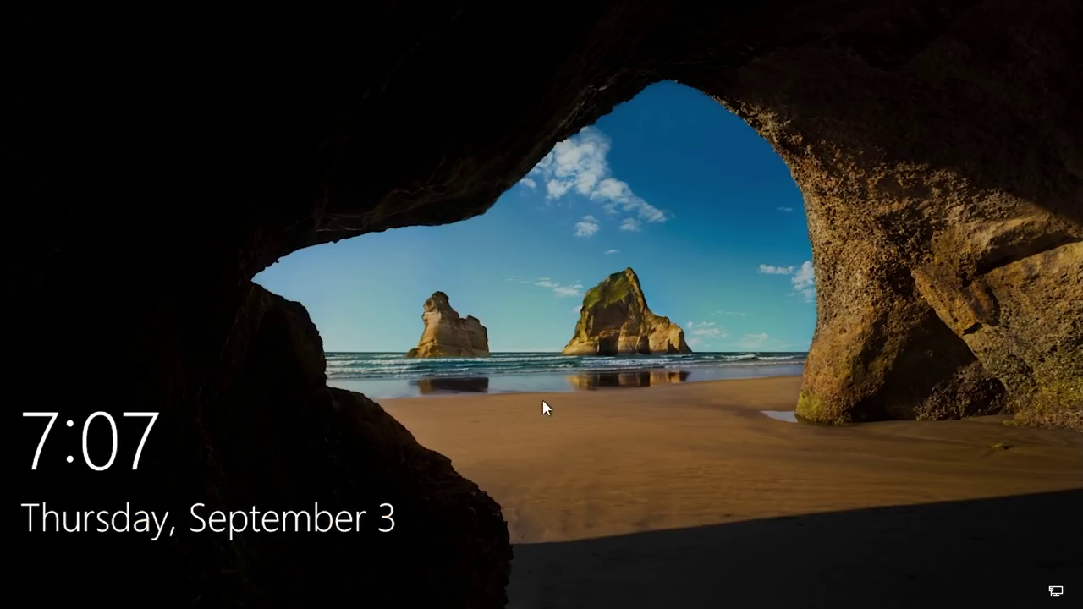
left_click(536, 487)
left_click(542, 359)
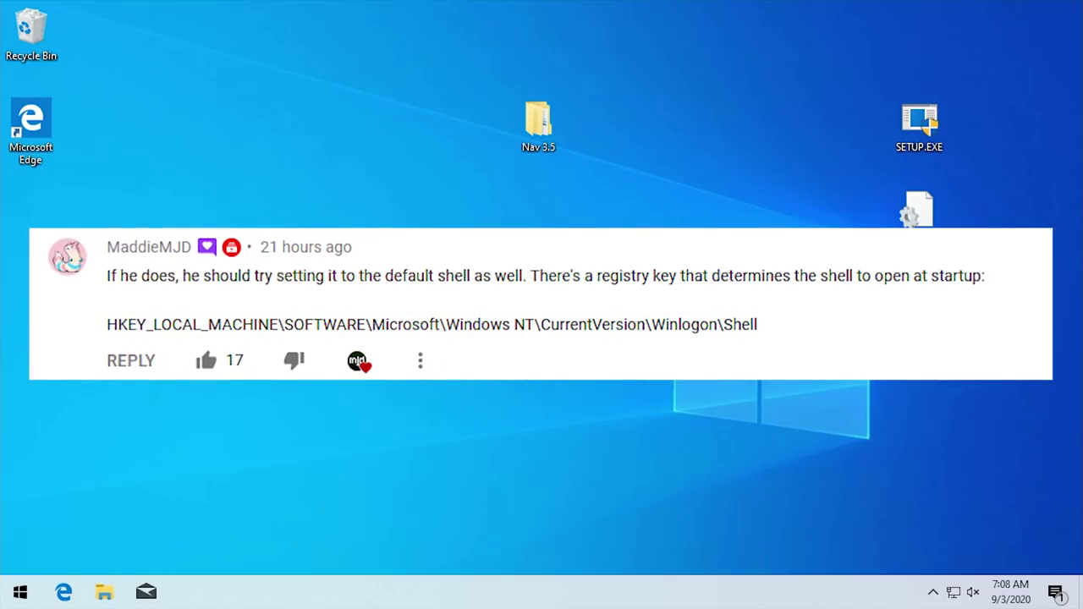
Open the Registry Editor by running regedit
key("super+r")
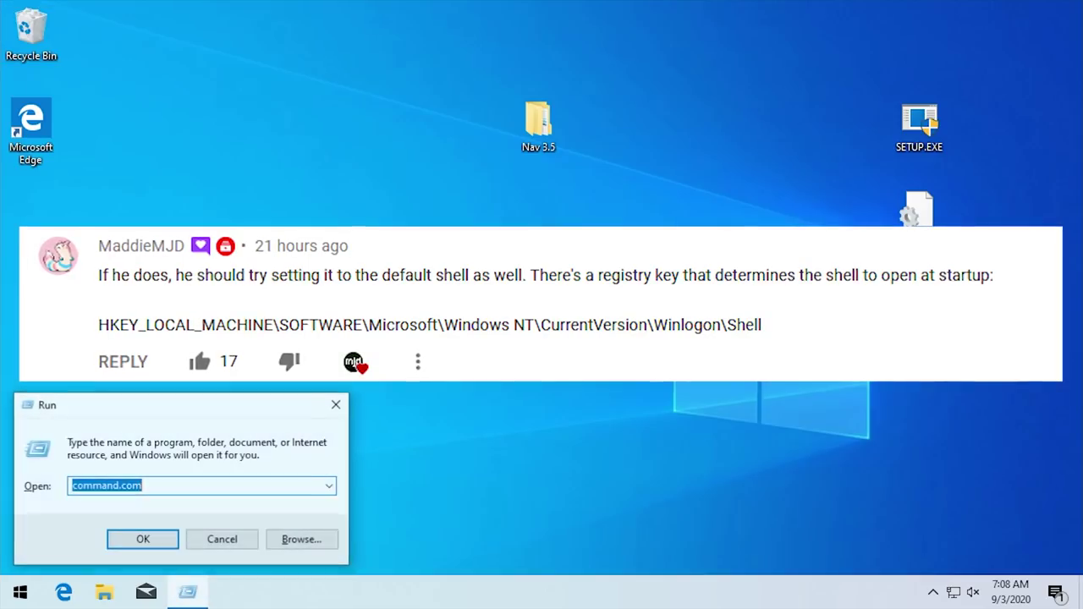
type("reged")
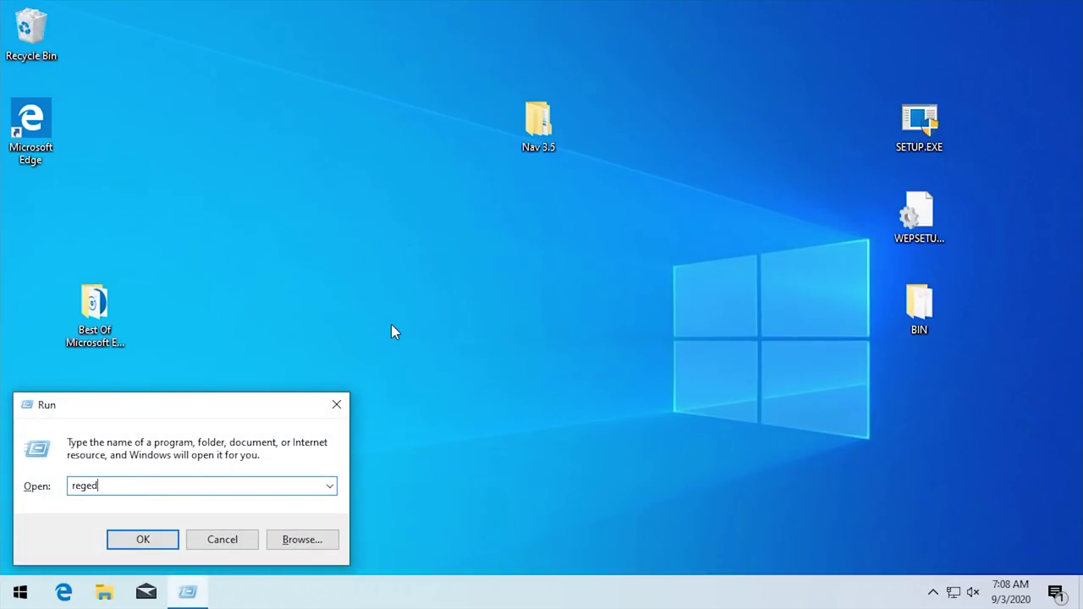
type("it")
key("Return")
Expand HKEY_LOCAL_MACHINE\SOFTWARE\Microsoft in the registry tree
left_click(154, 161)
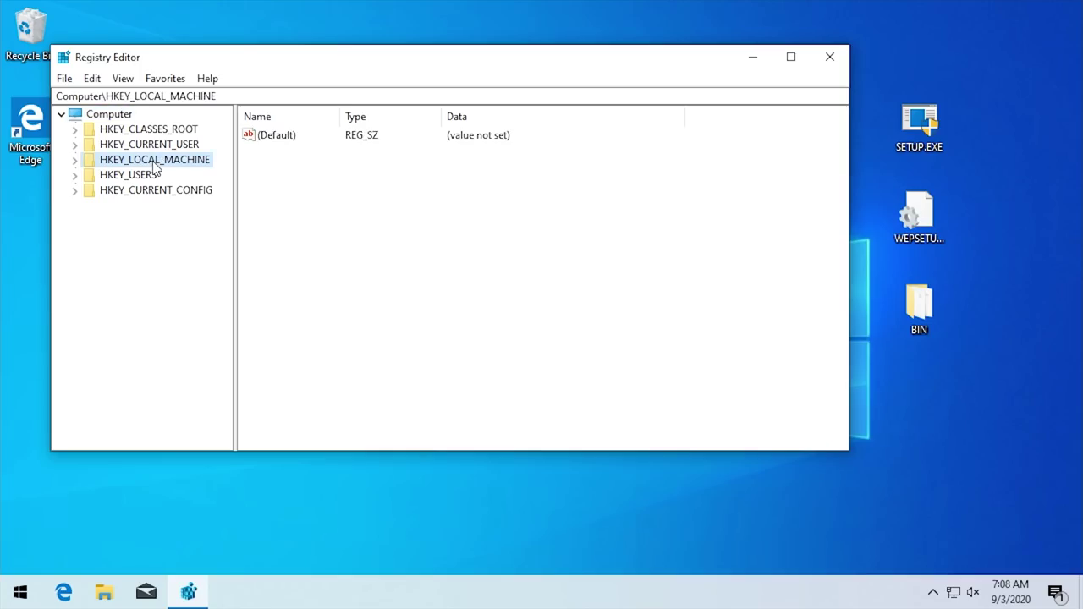
key("Right")
key("Down")
key("Down")
key("Down")
key("Down")
key("Down")
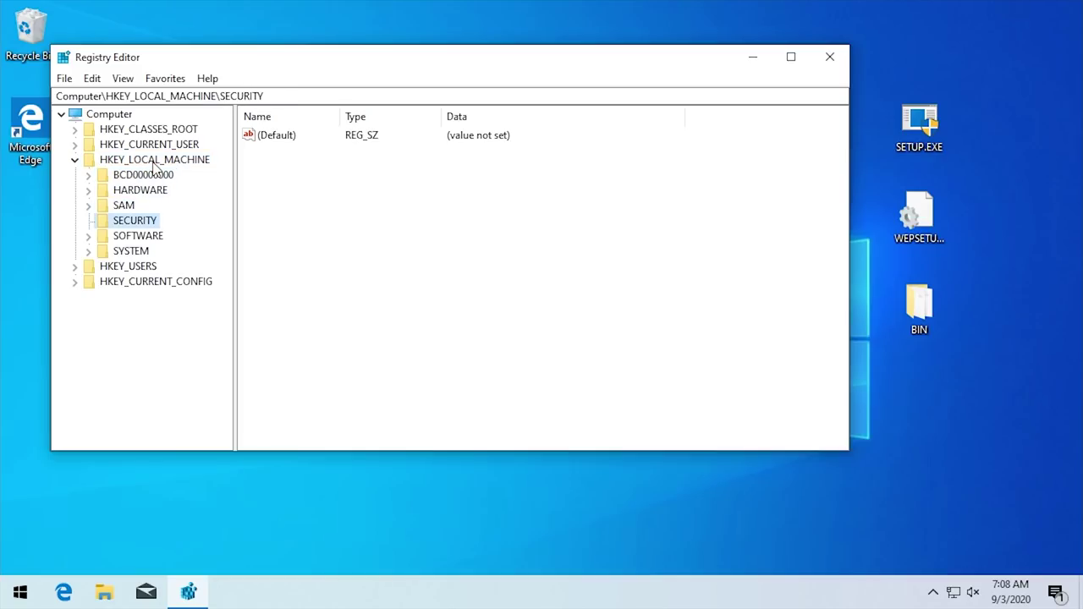
key("Right")
key("Down")
key("Down")
key("Down")
key("Down")
key("Down")
key("Down")
key("Down")
key("Right")
key("Right")
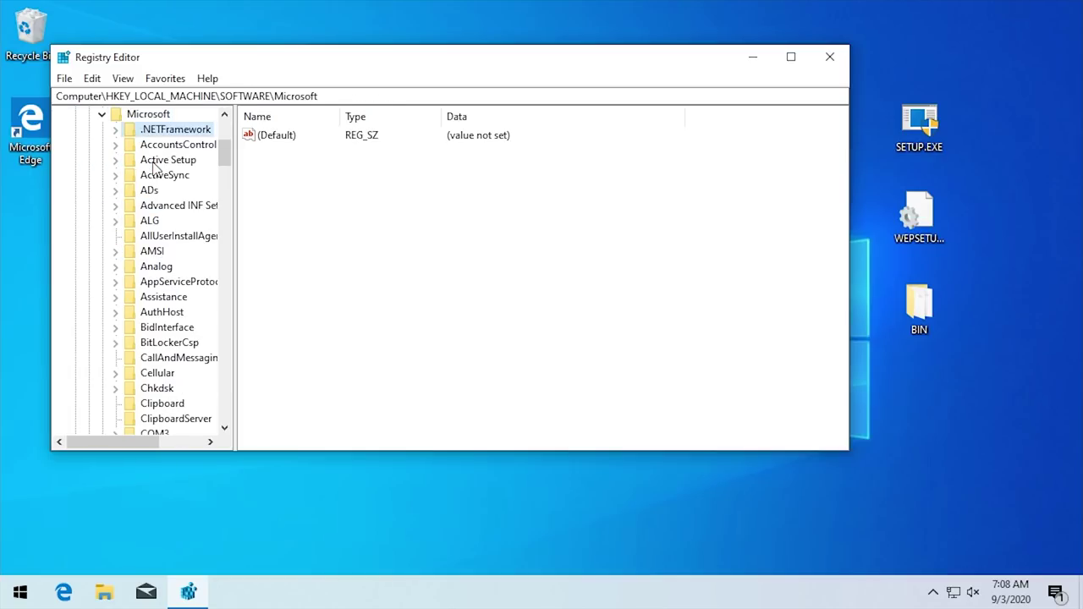
Find the Windows NT key under Microsoft and expand its CurrentVersion subkey
type("windows")
key("Down")
key("Down")
key("Down")
key("Down")
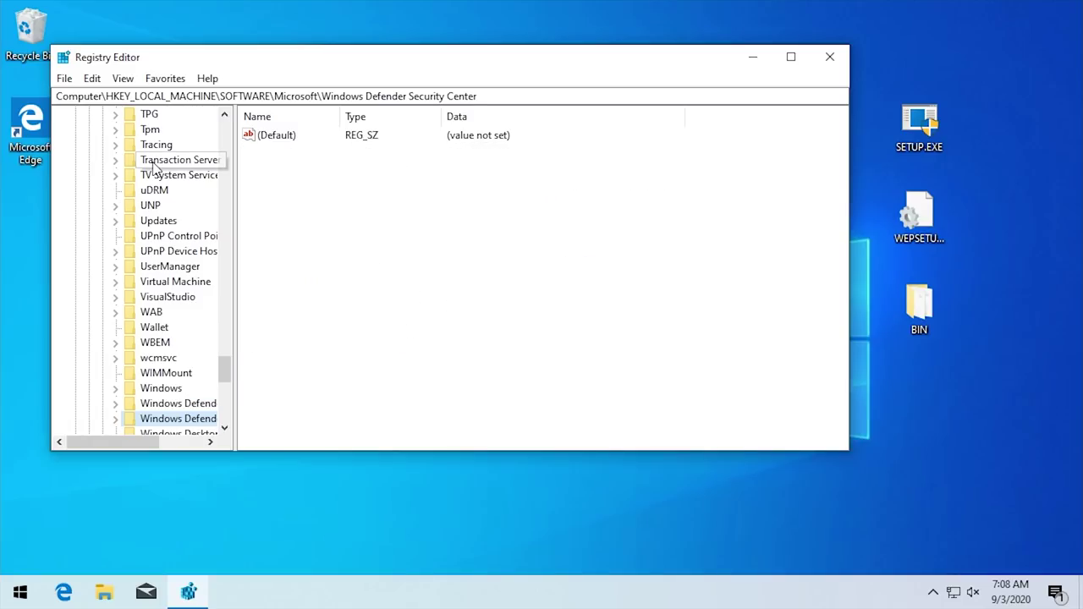
key("Down")
key("Down")
key("Down")
key("Down")
key("Down")
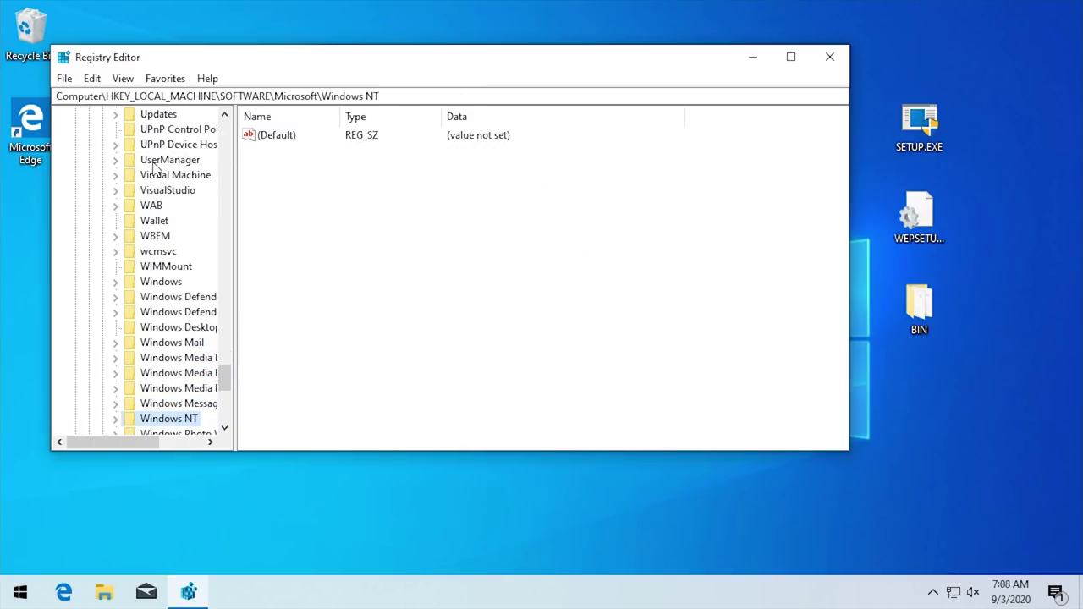
key("Right")
key("Down")
key("Right")
key("Right")
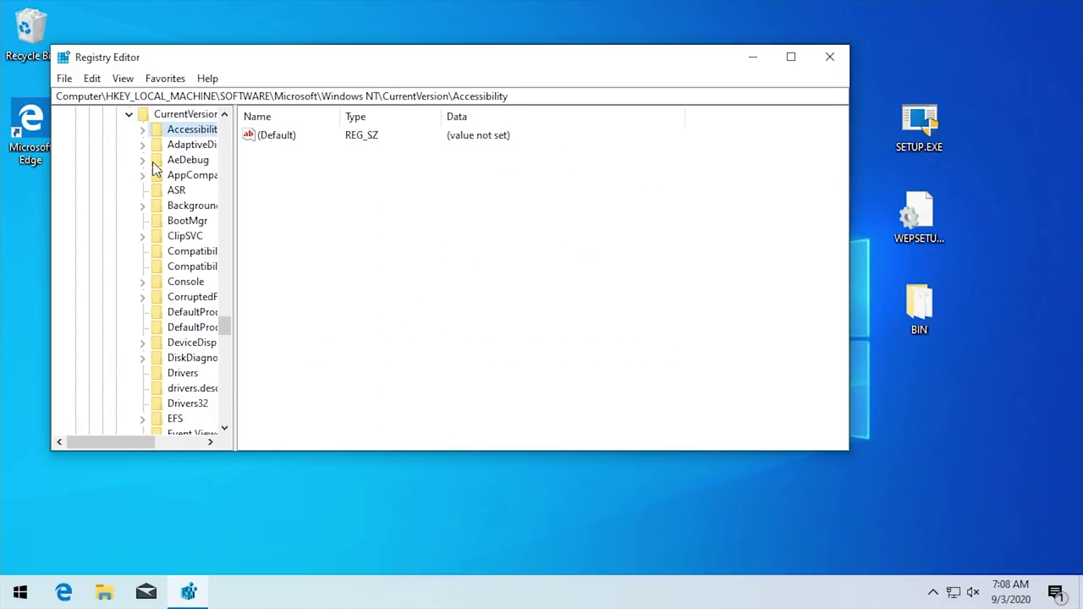
Select the Winlogon key under CurrentVersion and locate its Shell value
type("windows")
key("Down")
scroll(257, 363, "down", 1)
scroll(345, 359, "up", 1)
scroll(279, 233, "down", 2)
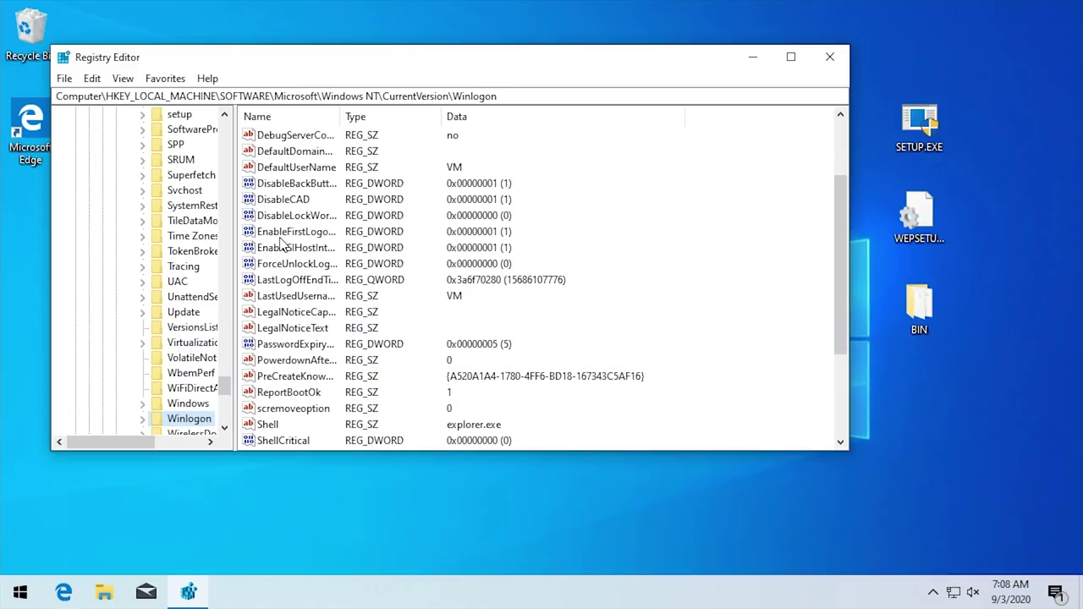
Replace the Shell value's data with the folder path C:\PBFRONT, copied from File Explorer
left_click(269, 424)
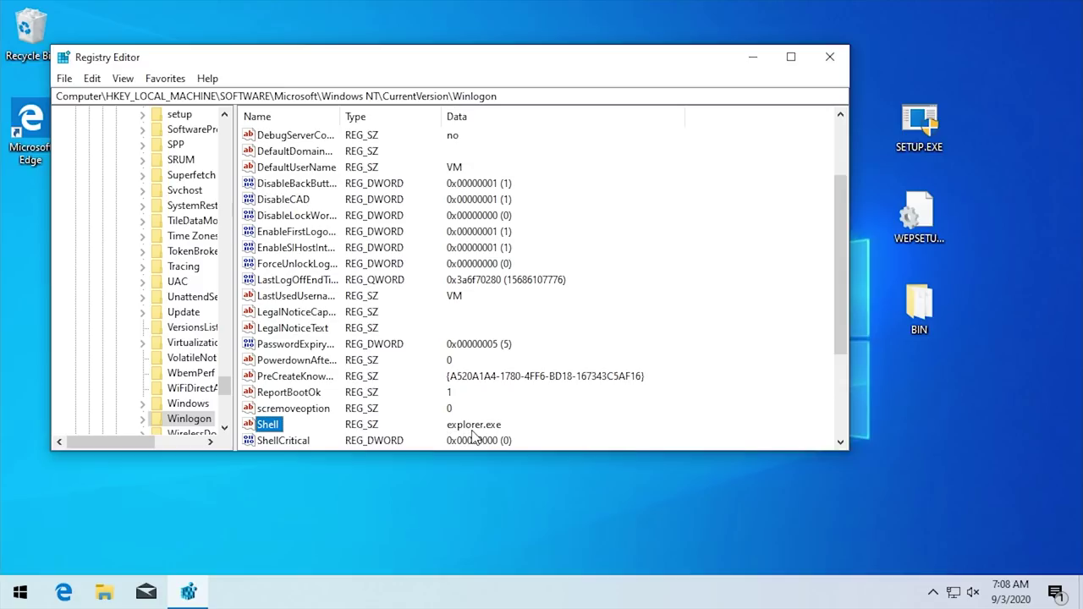
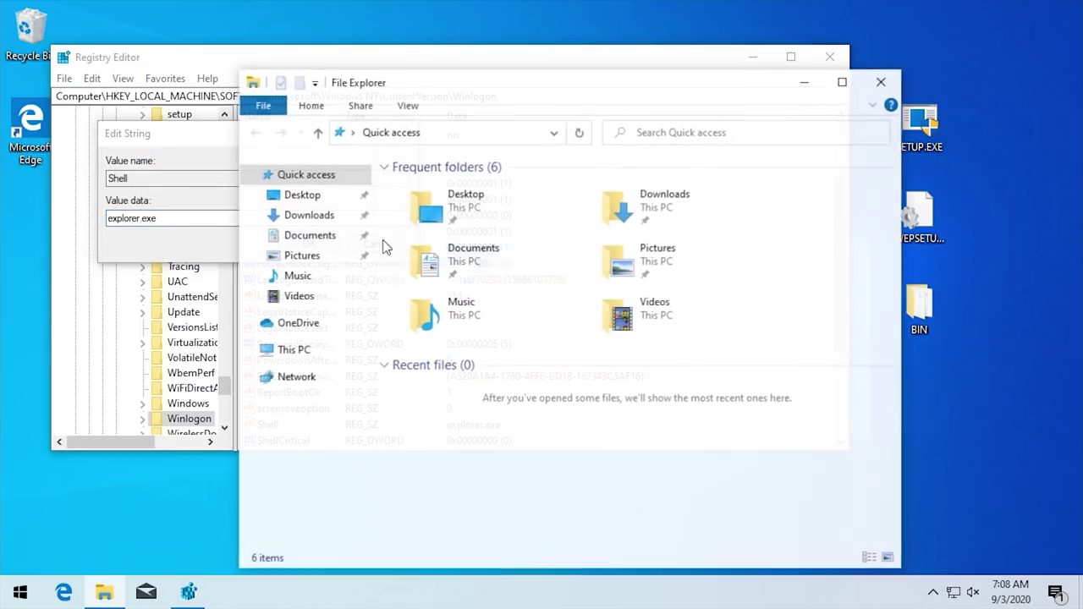
left_click(300, 356)
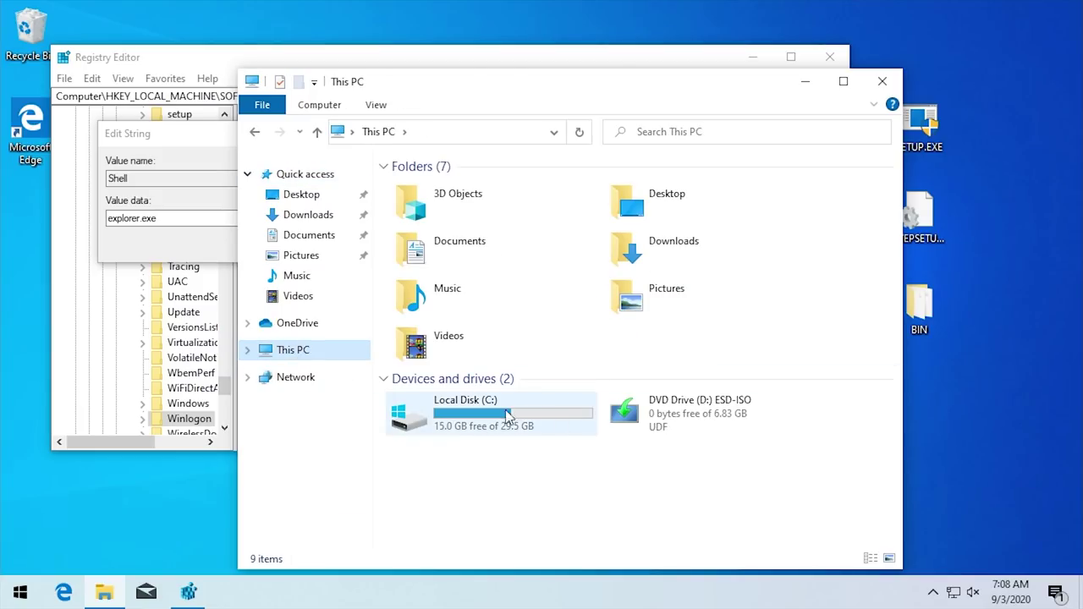
double_click(423, 408)
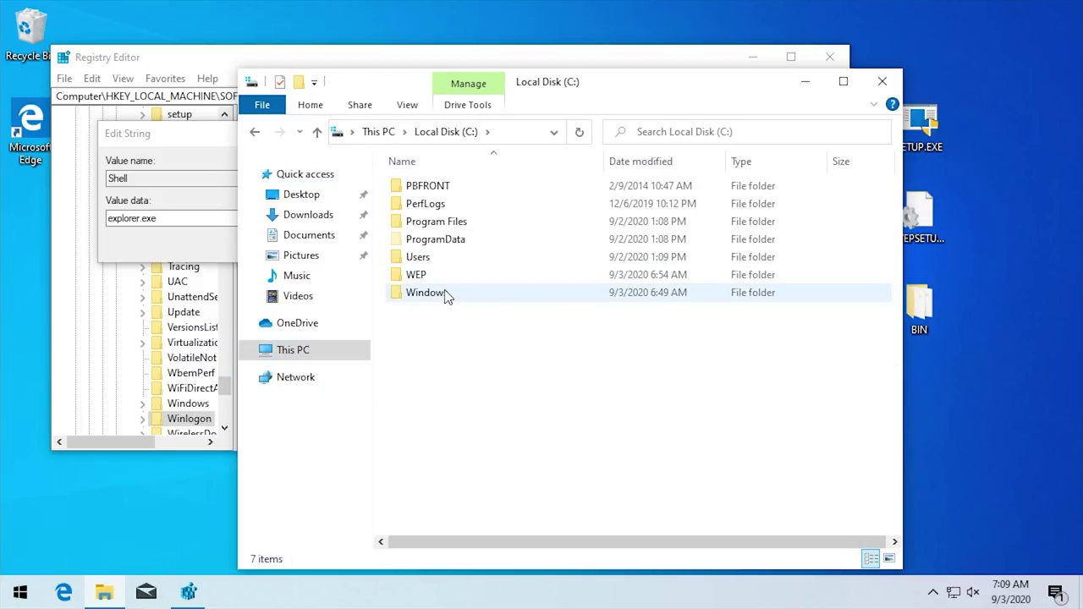
double_click(450, 187)
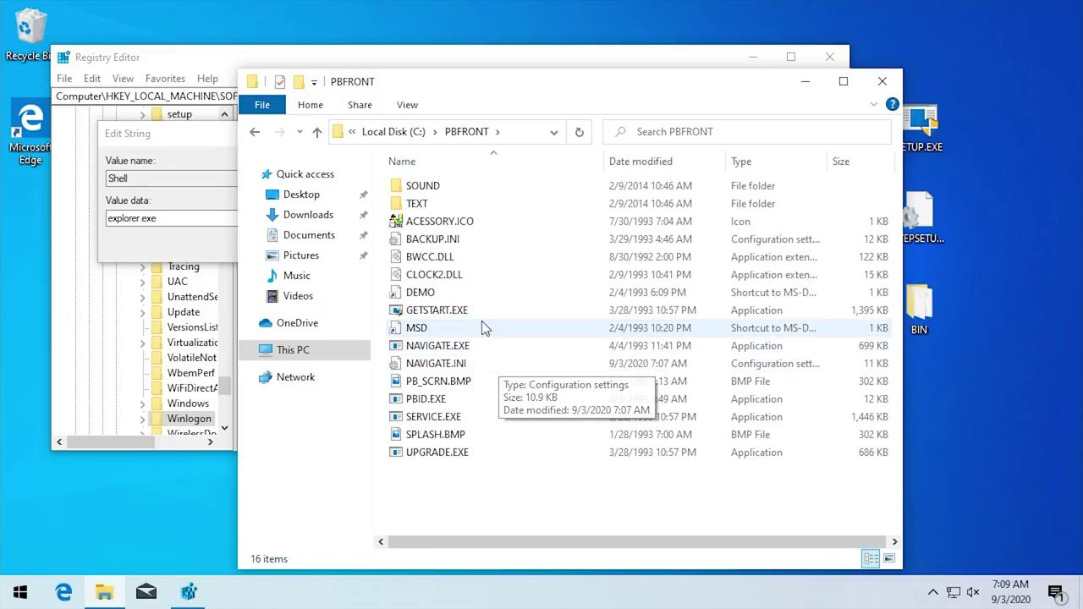
left_click(515, 142)
key("ctrl+c")
left_click(186, 239)
key("ctrl+v")
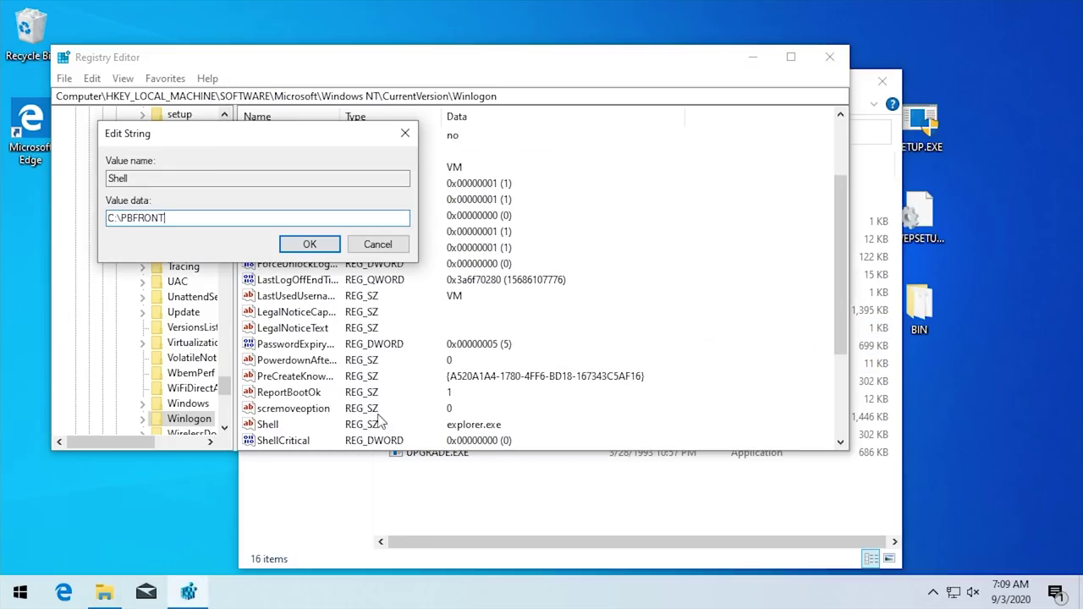
Append the Navigator executable's file name so the Shell value reads C:\PBFRONT\NAVIGATE.EXE, and save it
left_click(450, 444)
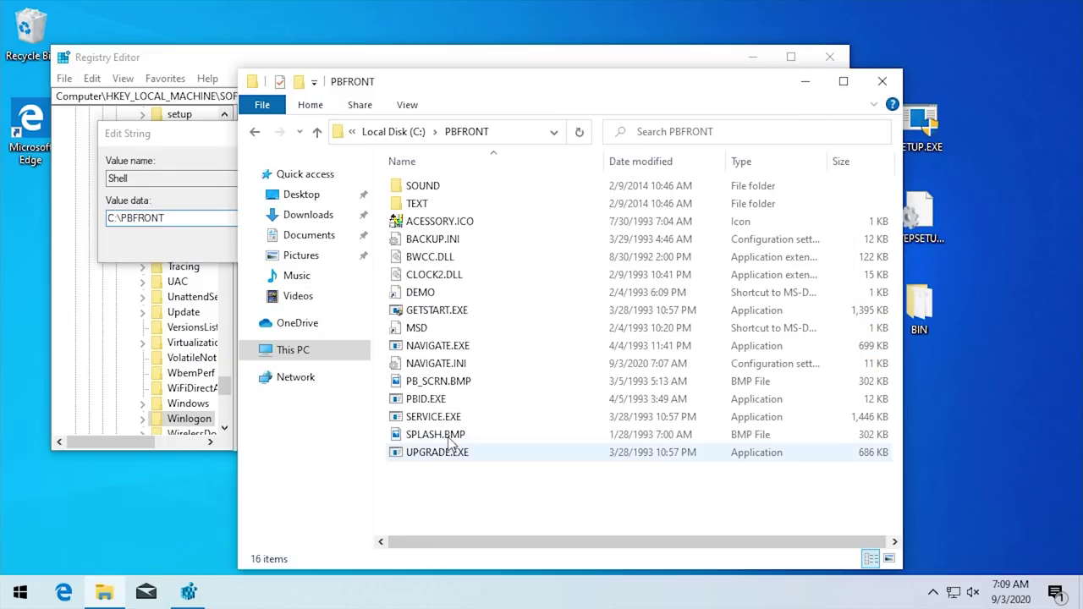
left_click(438, 344)
key("F2")
key("ctrl+a")
key("Return")
left_click(213, 209)
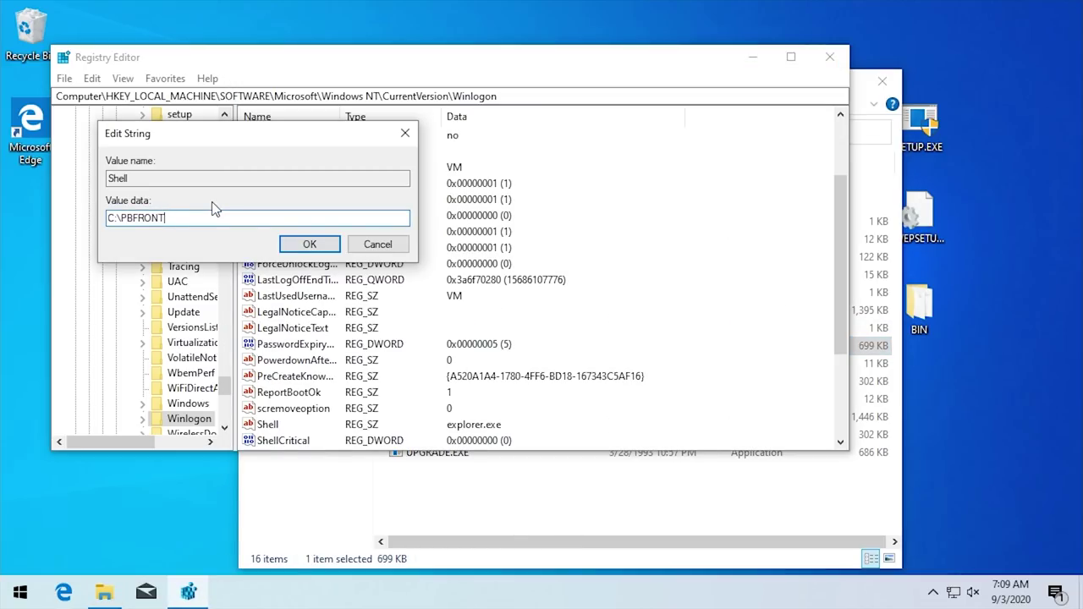
key("ctrl+v")
key("Home")
key("End")
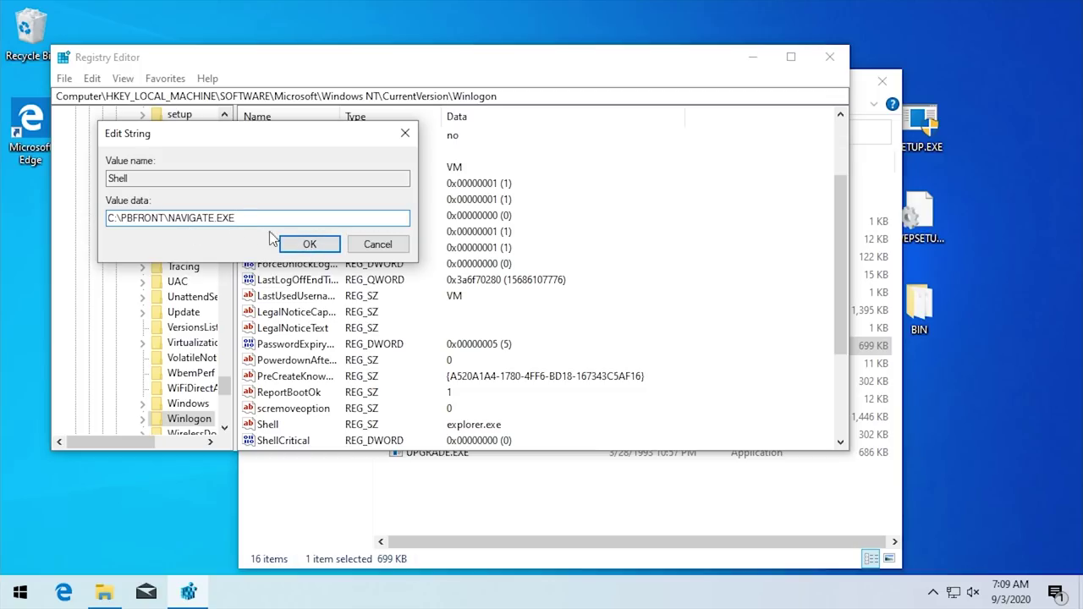
key("Return")
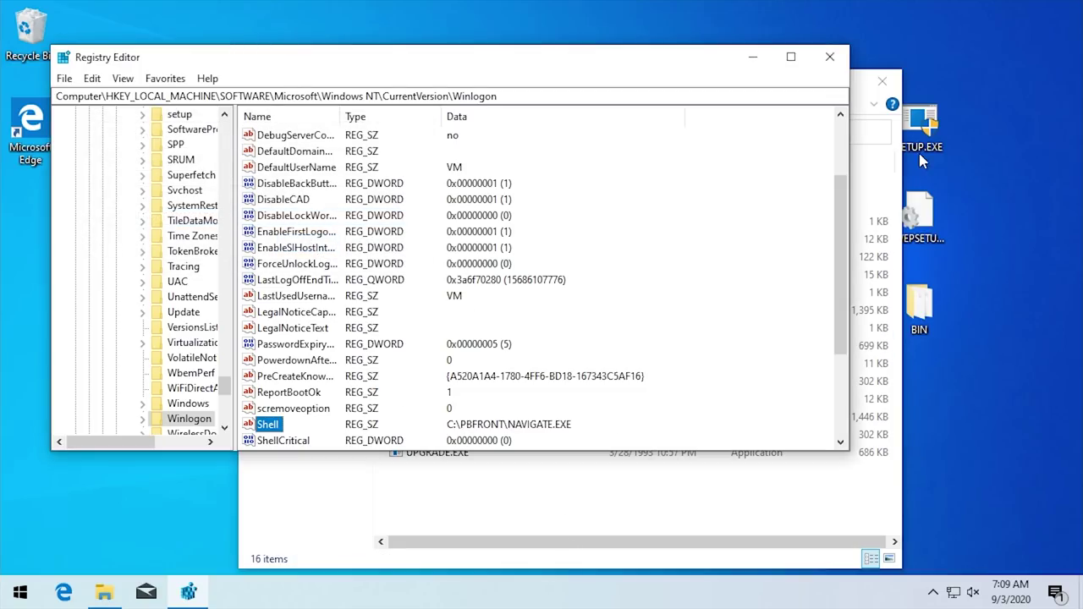
Close the Registry Editor and File Explorer windows, and sign out of Windows and back in to load the new shell
left_click(830, 57)
left_click(883, 81)
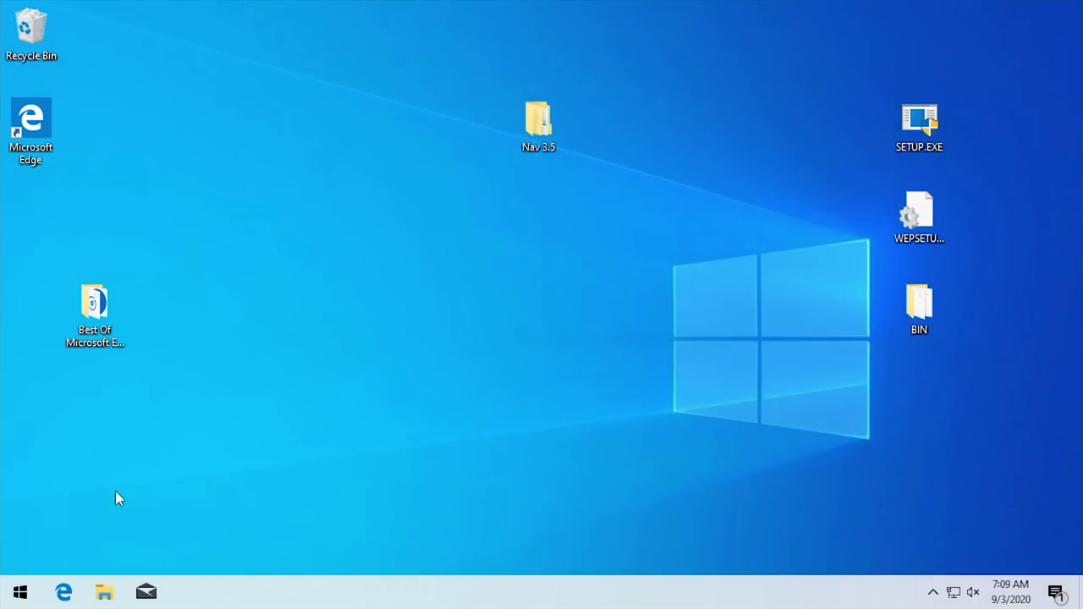
left_click(21, 592)
left_click(21, 555)
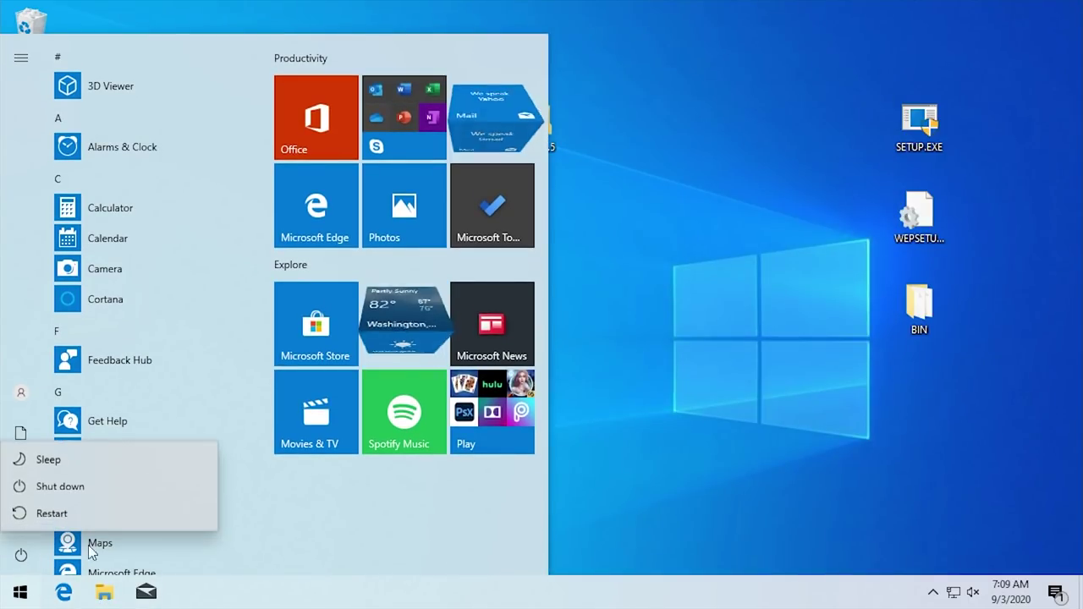
left_click(21, 413)
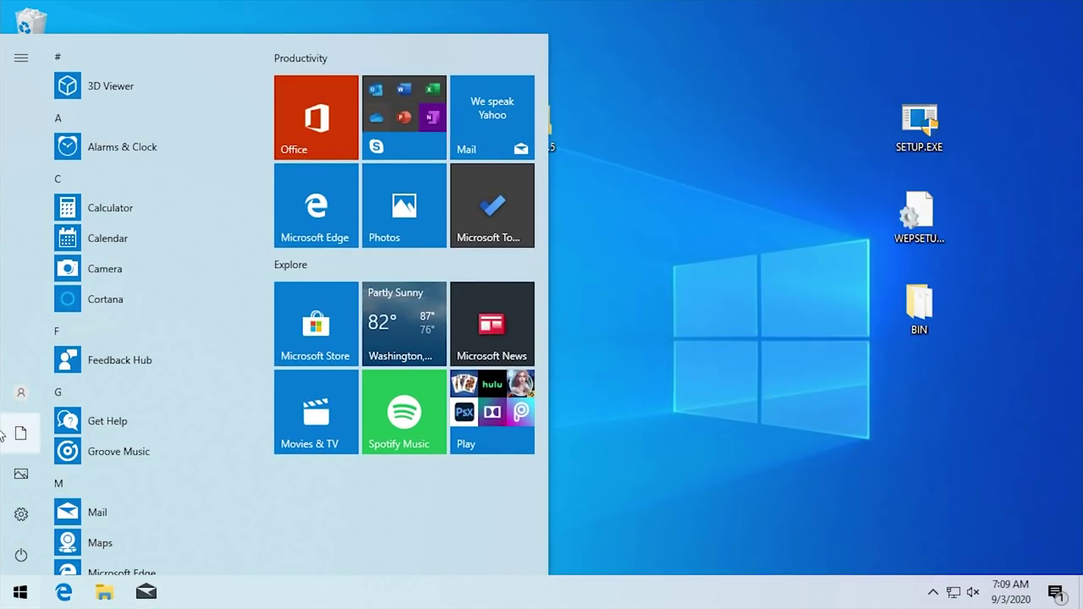
left_click(23, 396)
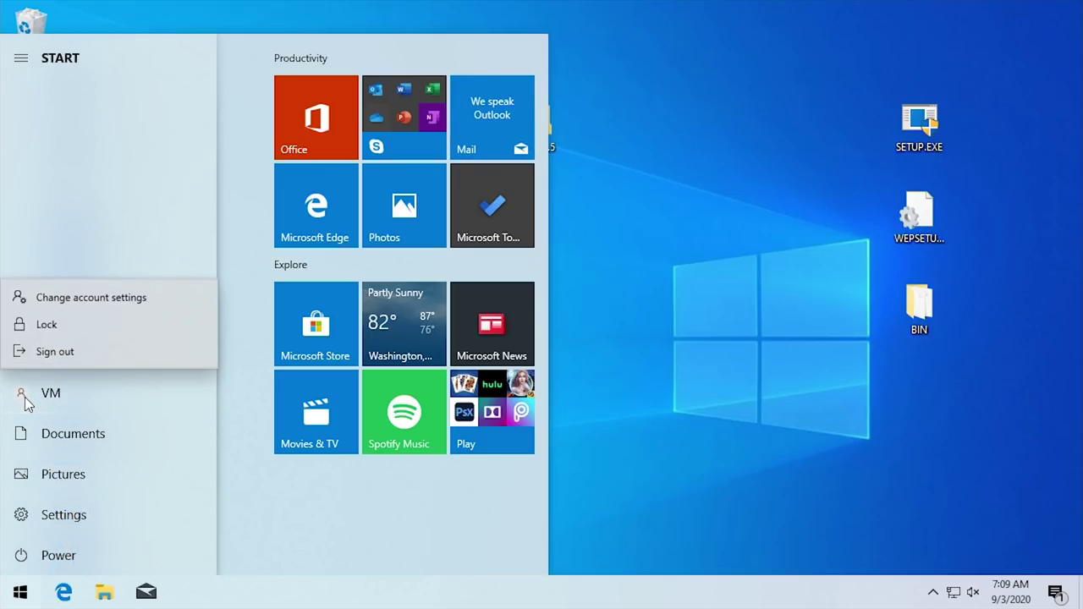
left_click(55, 351)
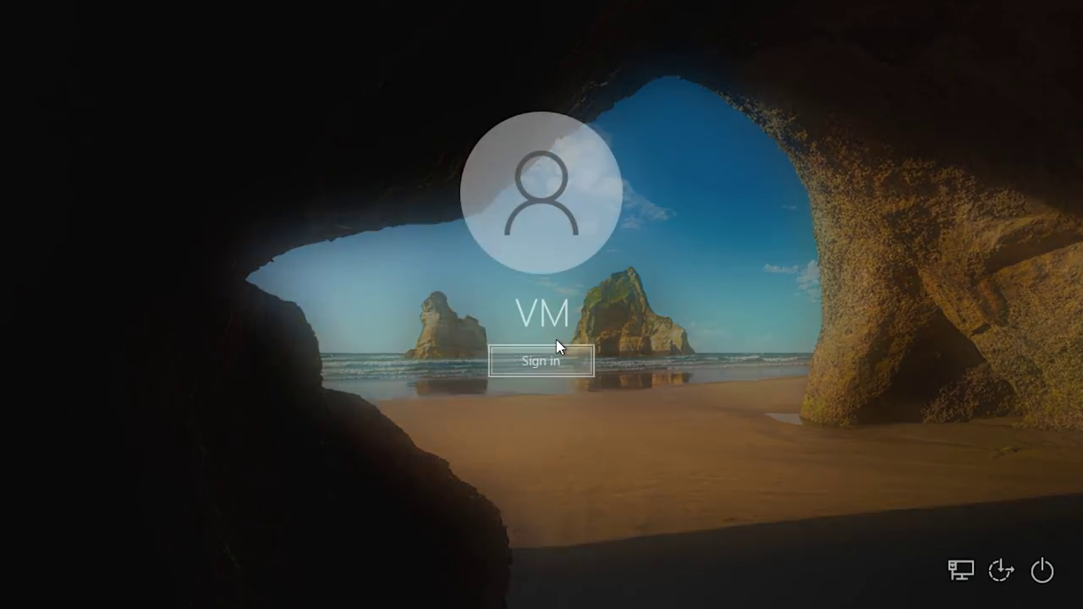
left_click(557, 349)
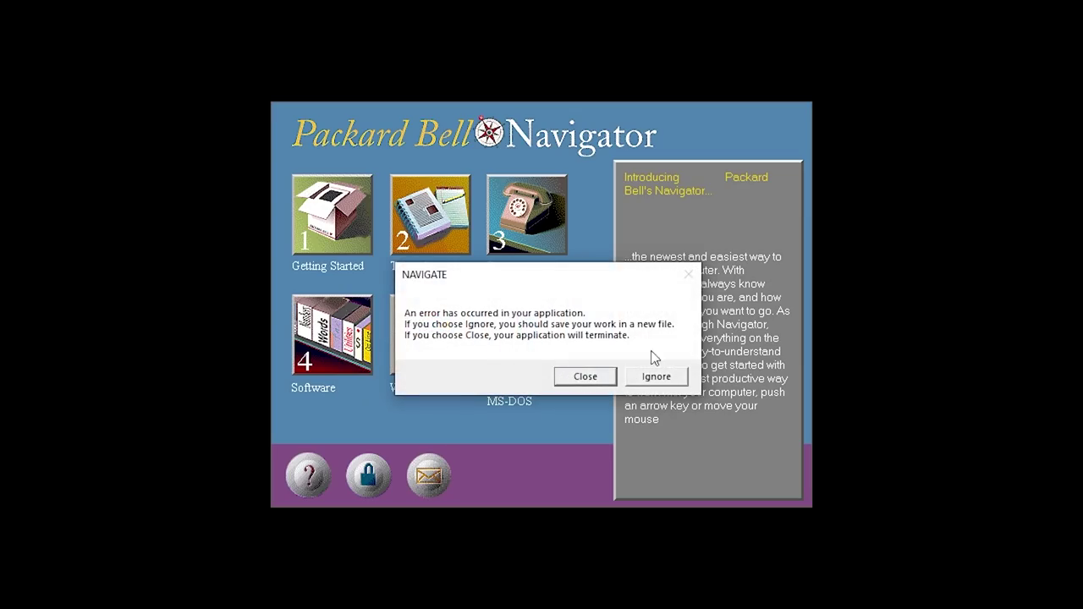
Dismiss the Navigator crash dialogs and relaunch Navigator as a new task from Task Manager
left_click(597, 375)
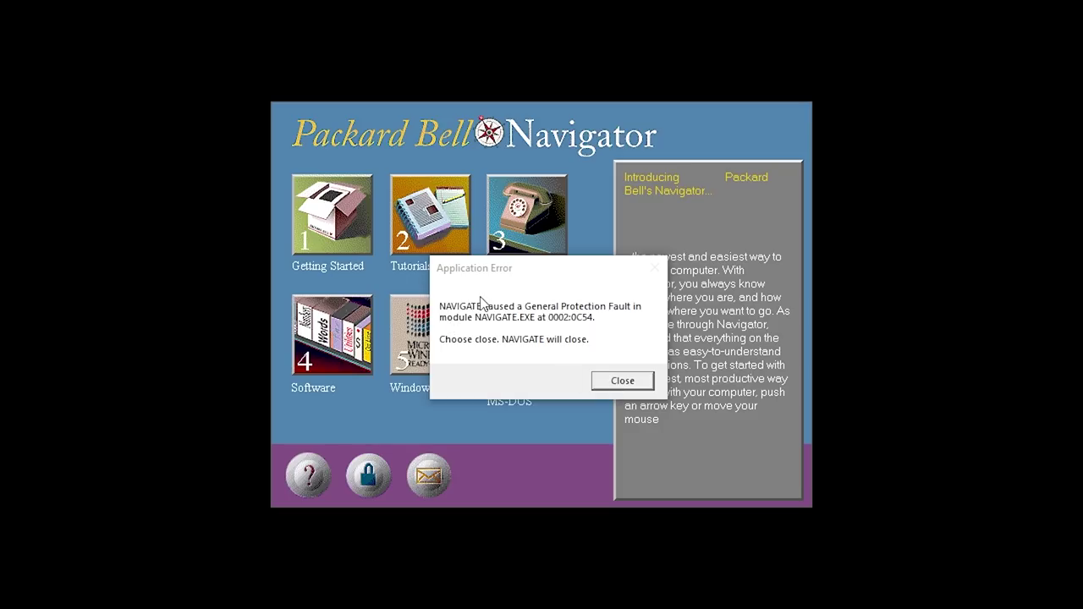
left_click(616, 389)
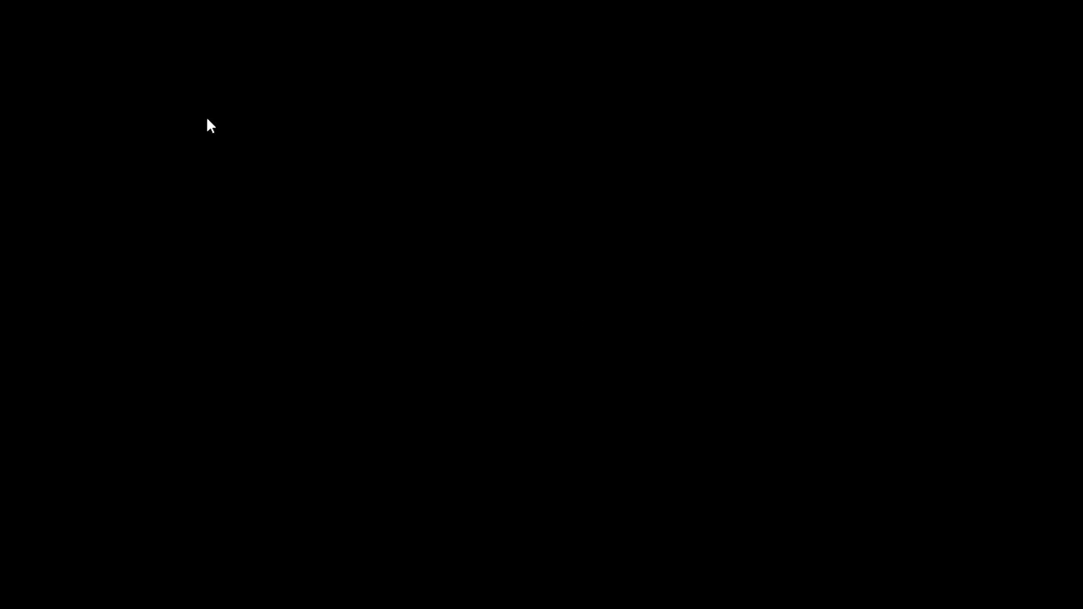
key("ctrl+alt+Delete")
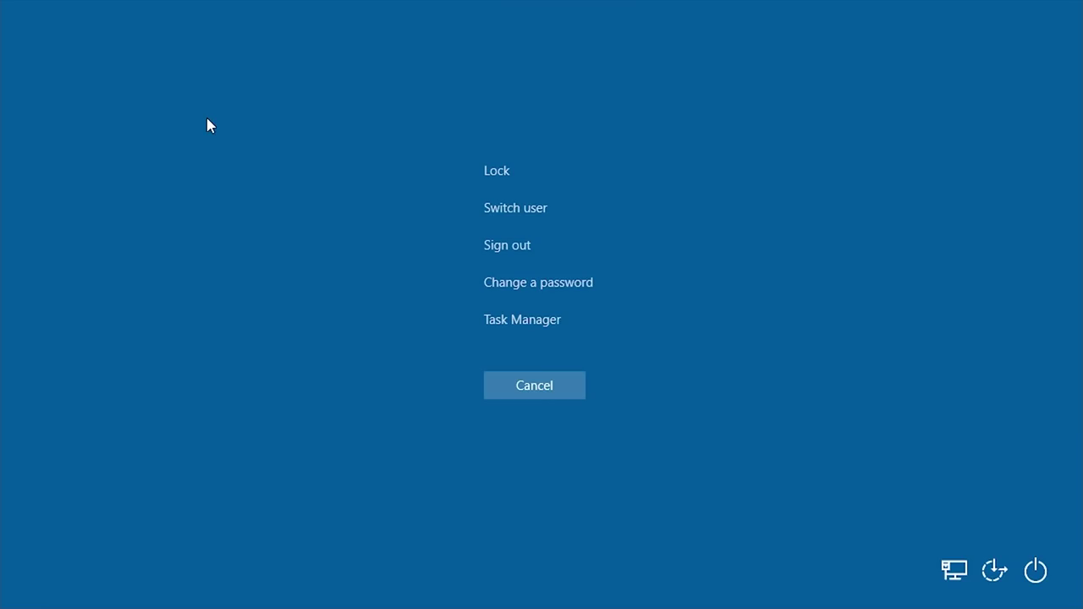
left_click(494, 322)
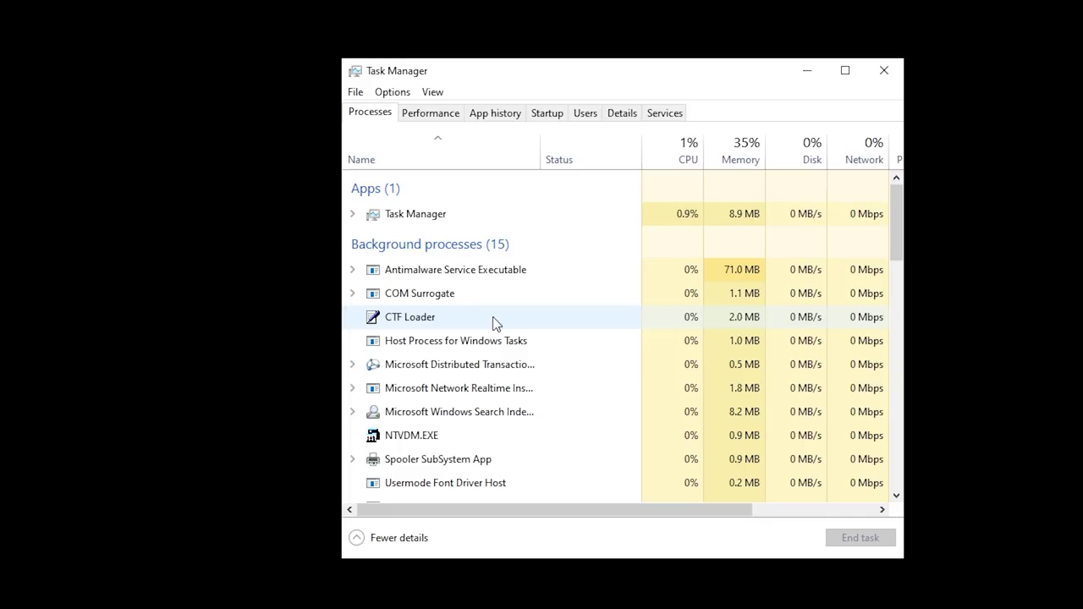
left_click(355, 91)
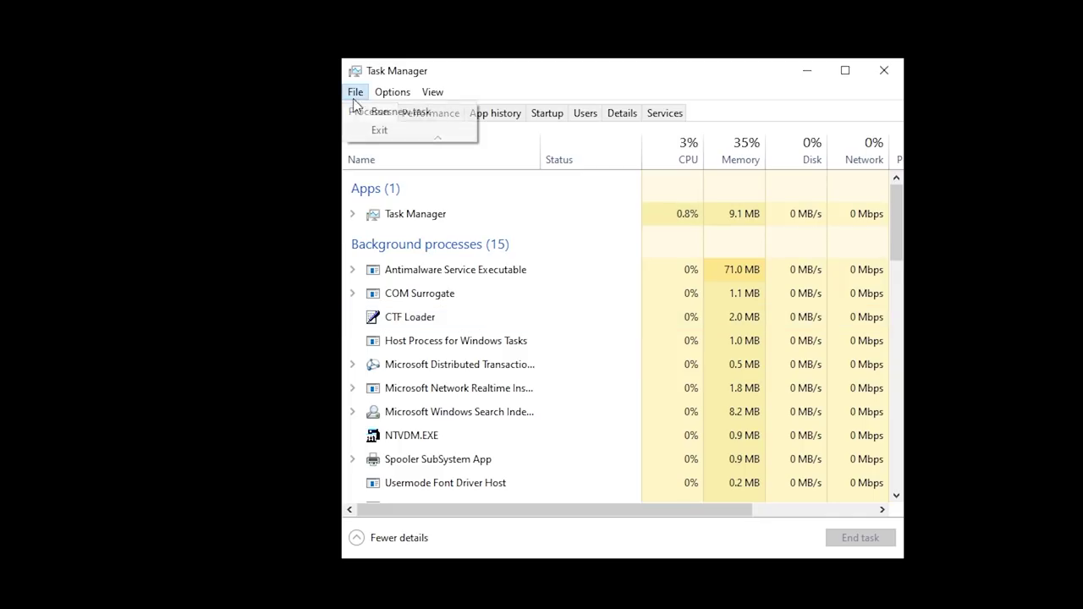
left_click(378, 125)
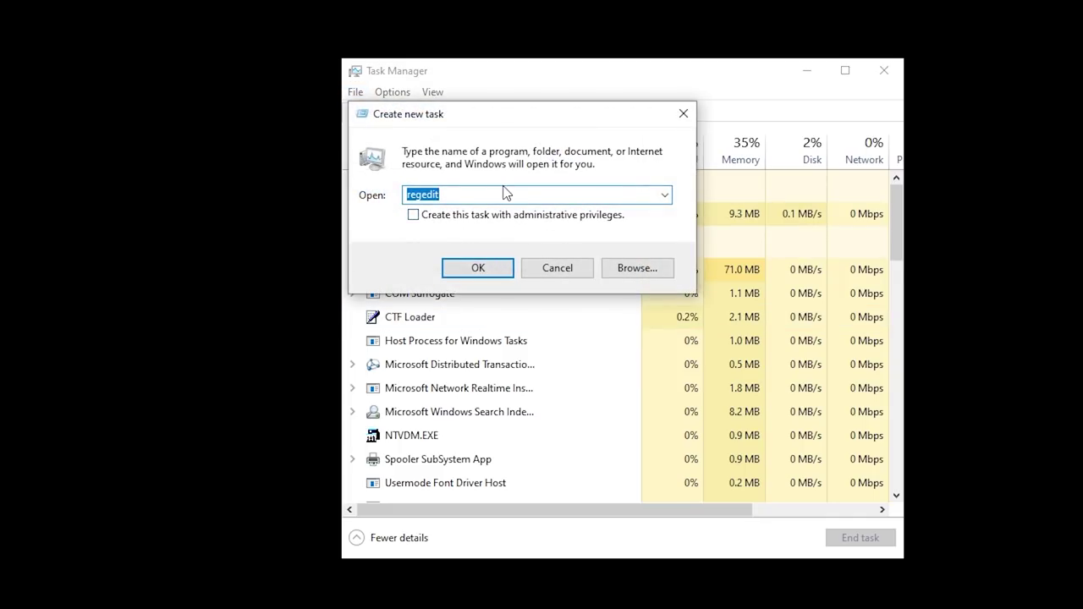
key("Return")
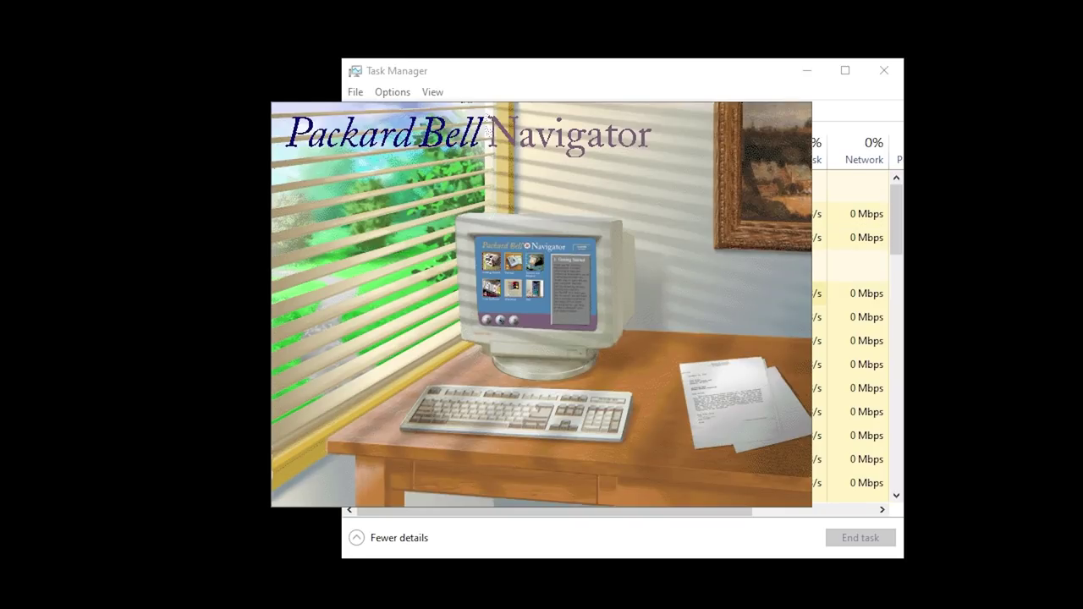
Open Navigator's Software section and try to launch MS Works
left_click(338, 207)
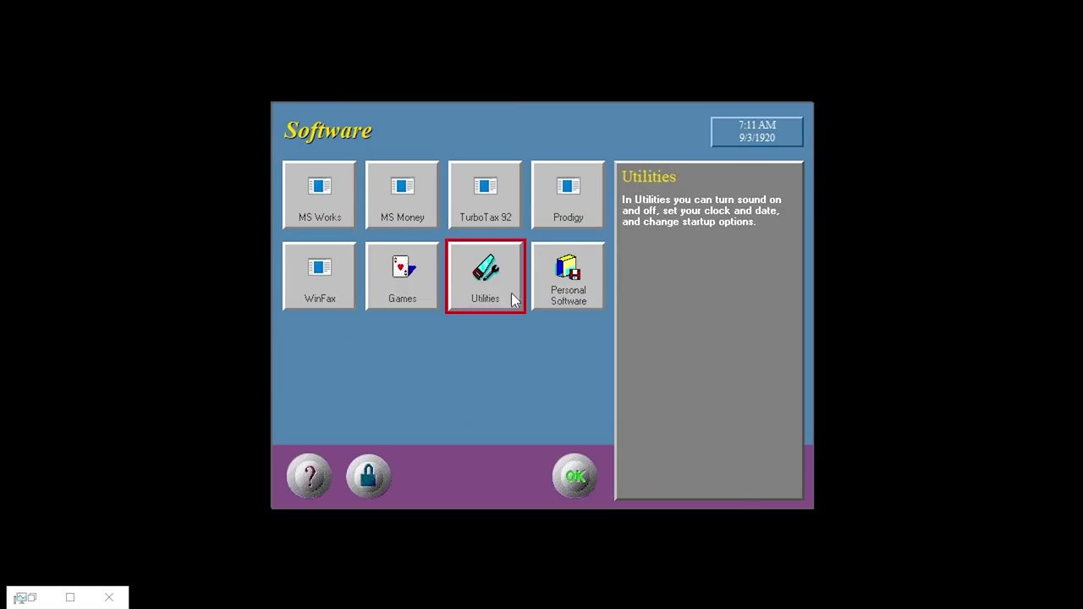
left_click(319, 211)
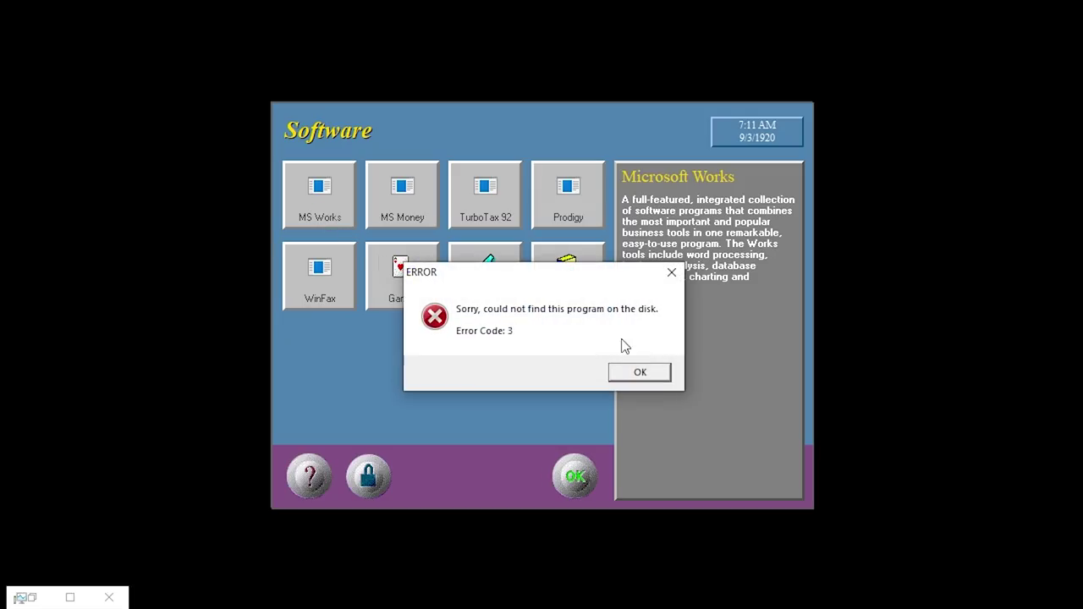
left_click(636, 372)
Test the Cruel game from the Games section, close it, and return to the Software section
left_click(395, 292)
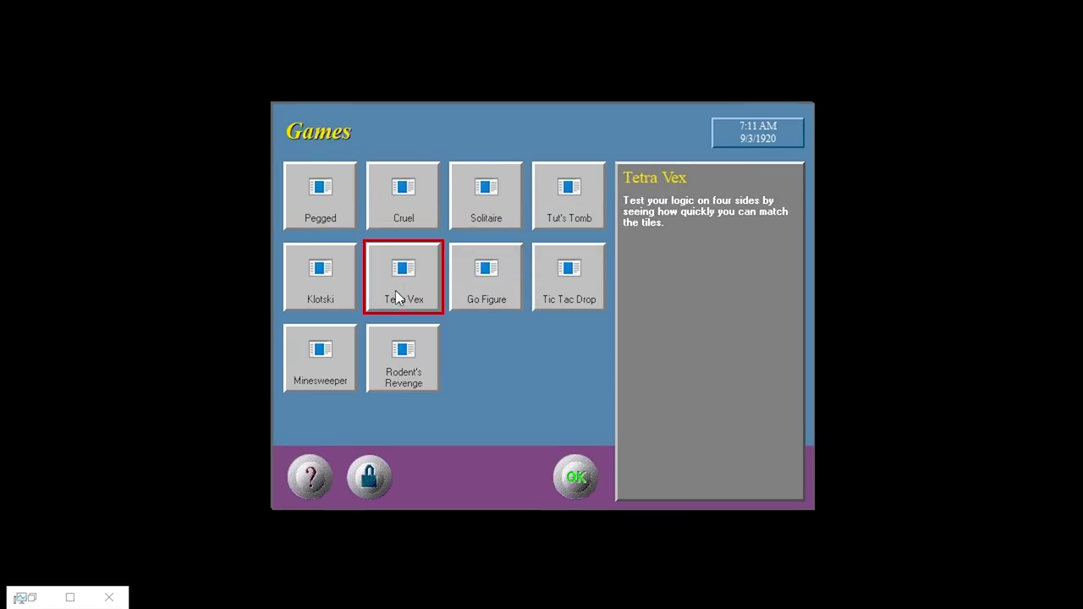
left_click(400, 196)
left_click(1063, 9)
key("Left")
left_click(565, 476)
Launch Internet Explorer from Personal Software, close it, and return to Navigator's main screen
left_click(559, 271)
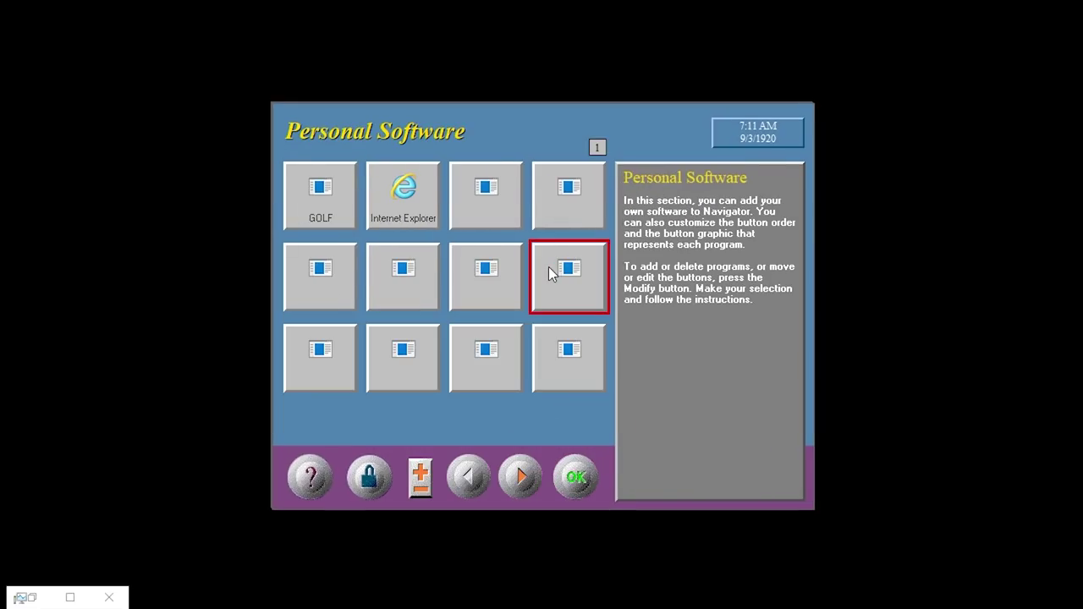
left_click(408, 210)
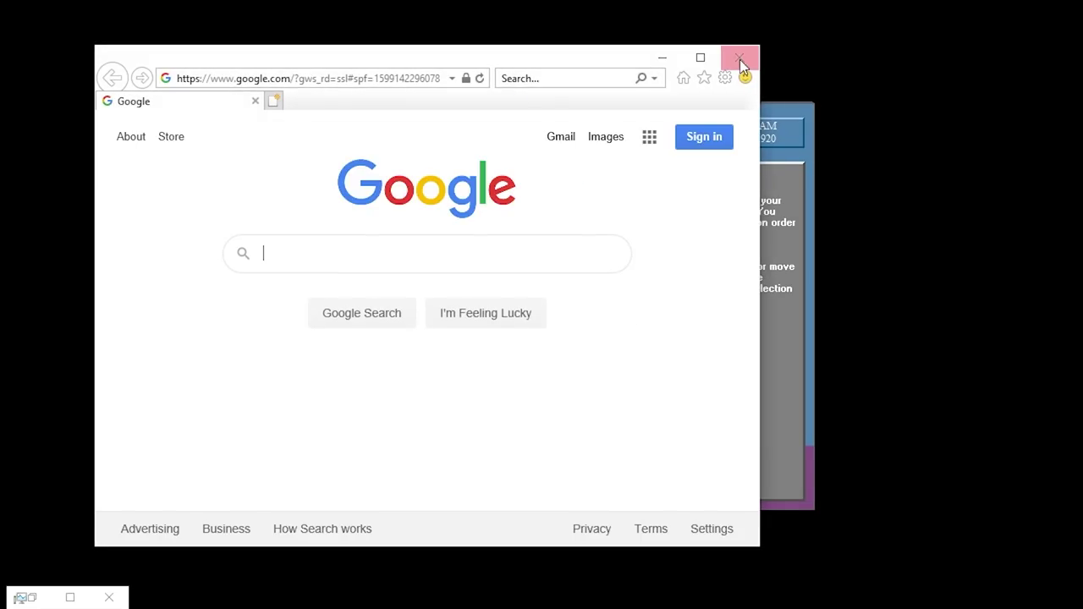
left_click(739, 56)
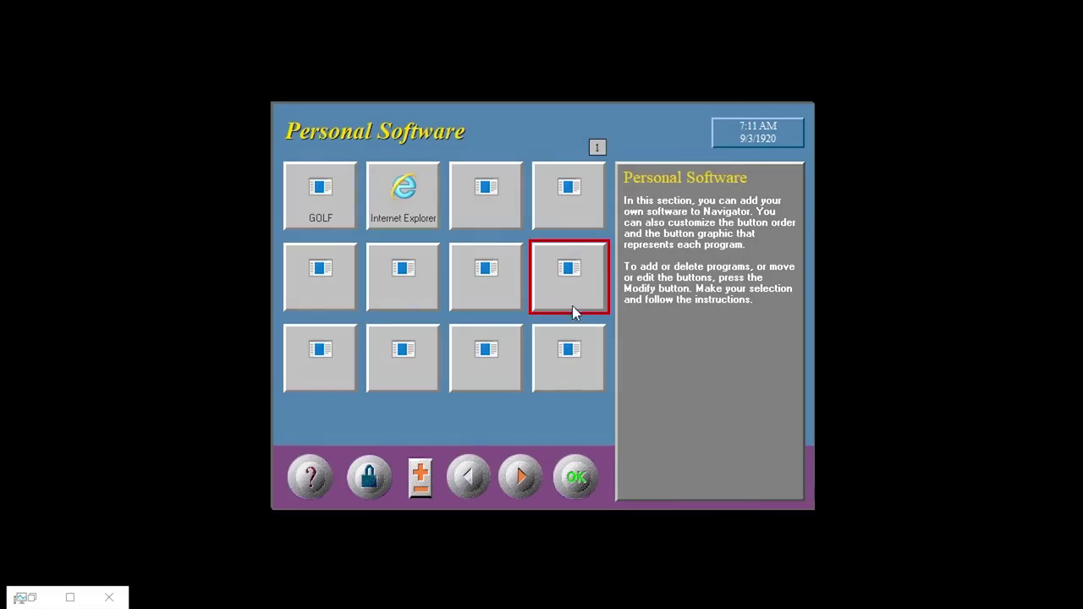
left_click(584, 476)
left_click(581, 476)
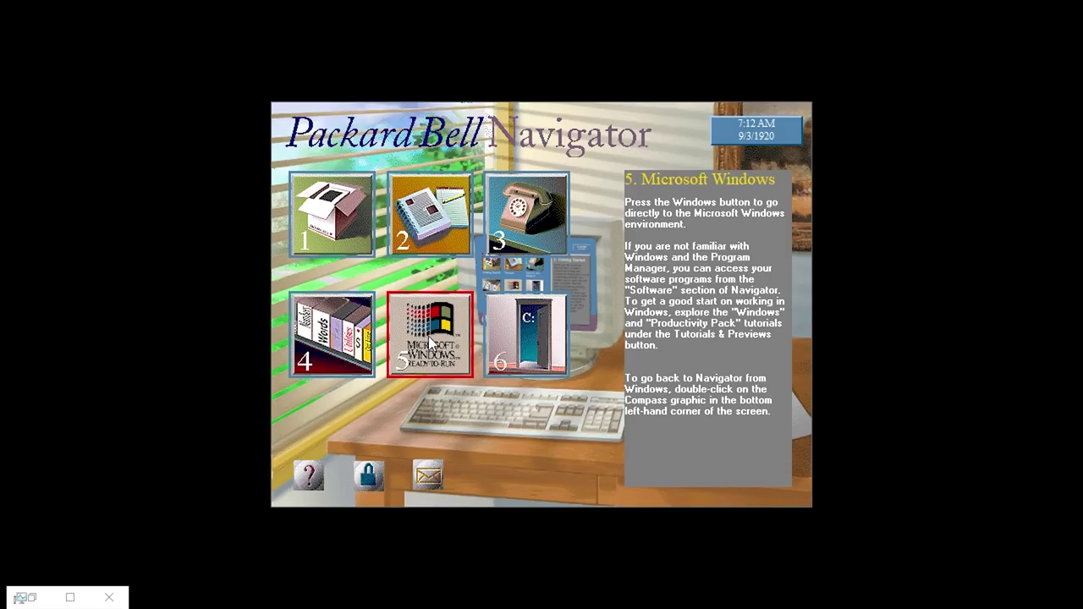
Test Navigator's Microsoft Windows option and restore the minimized Navigator window
left_click(430, 341)
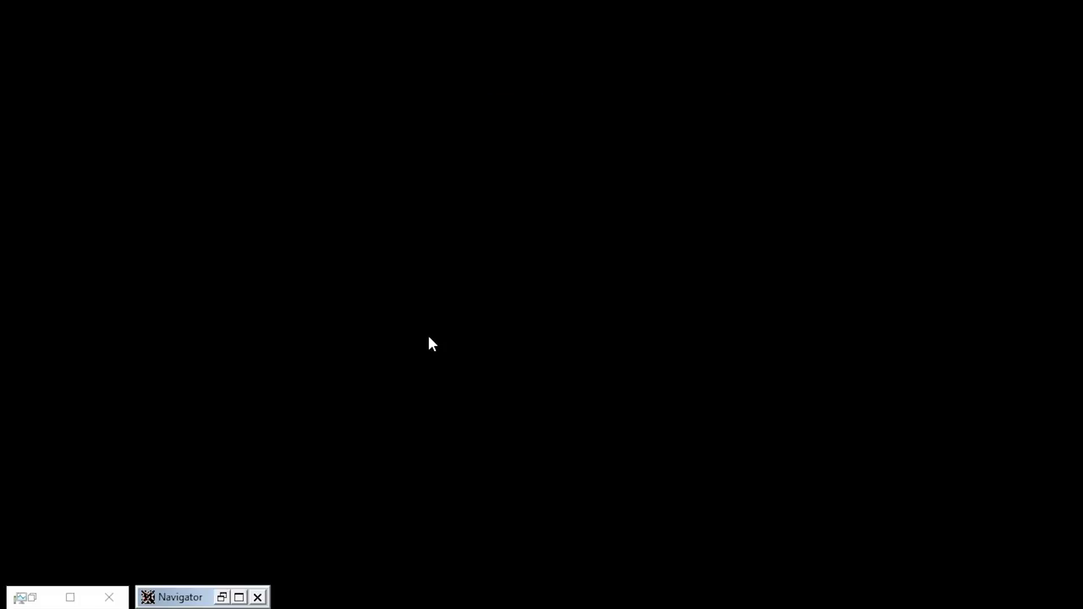
mouse_move(191, 598)
left_mouse_down()
mouse_move(275, 241)
mouse_move(300, 543)
mouse_move(203, 605)
mouse_move(193, 600)
left_mouse_up()
left_click(303, 234)
left_click(430, 339)
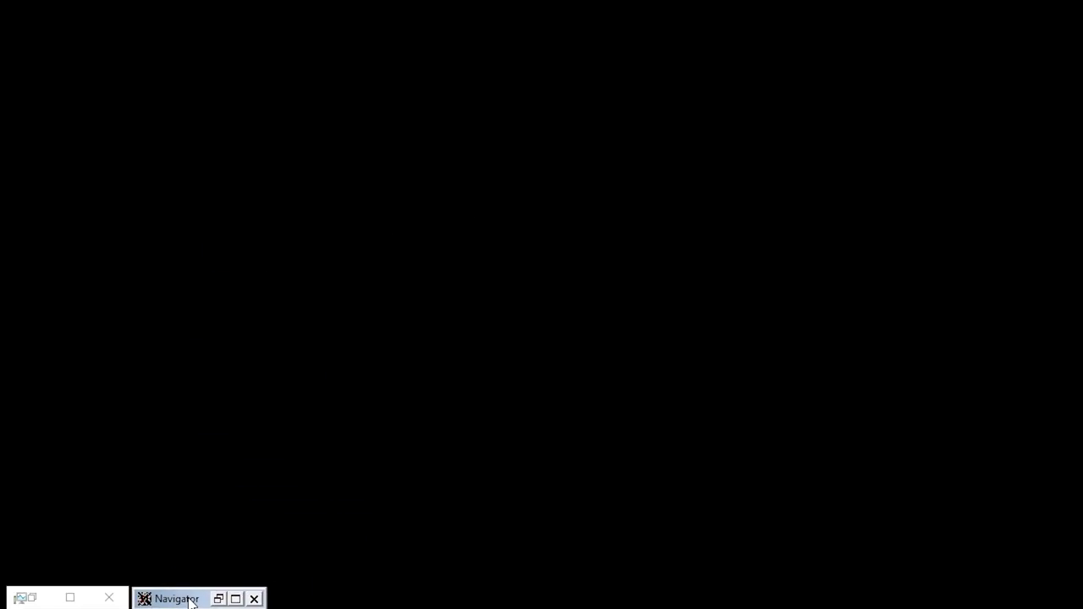
left_click(221, 597)
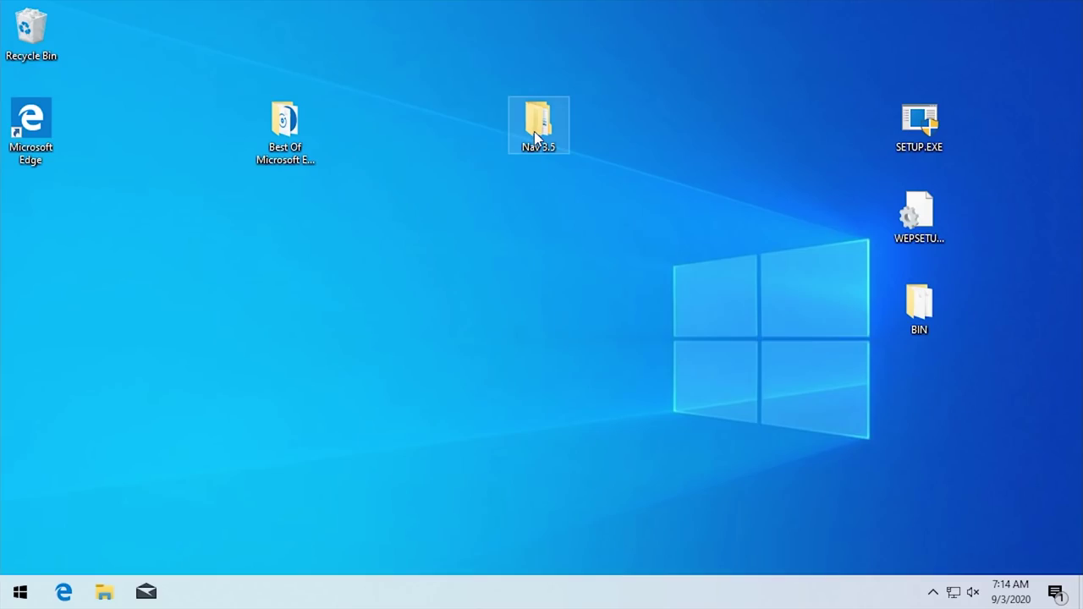
Open the Nav 3.5 folder from the desktop and enlarge and reposition its window
double_click(534, 131)
left_click_drag(474, 108, 546, 86)
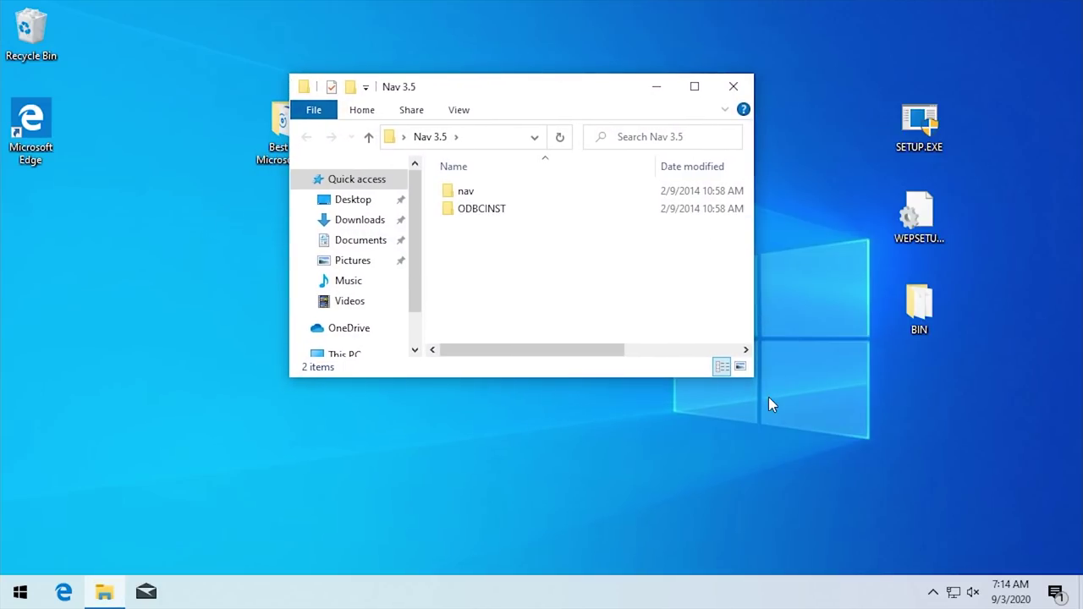
left_click_drag(752, 376, 973, 498)
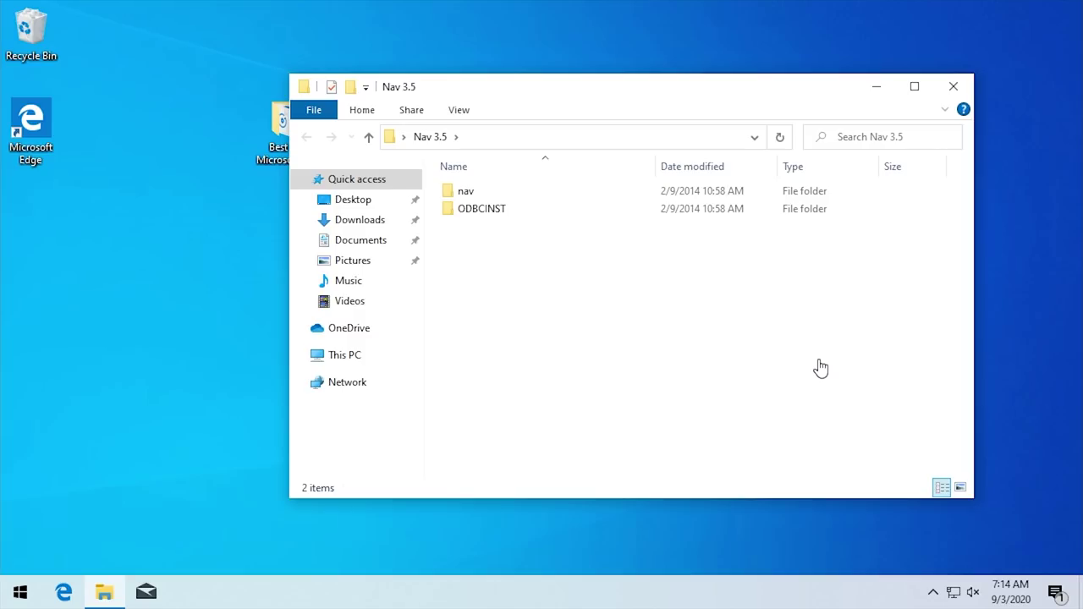
left_click_drag(499, 93, 546, 133)
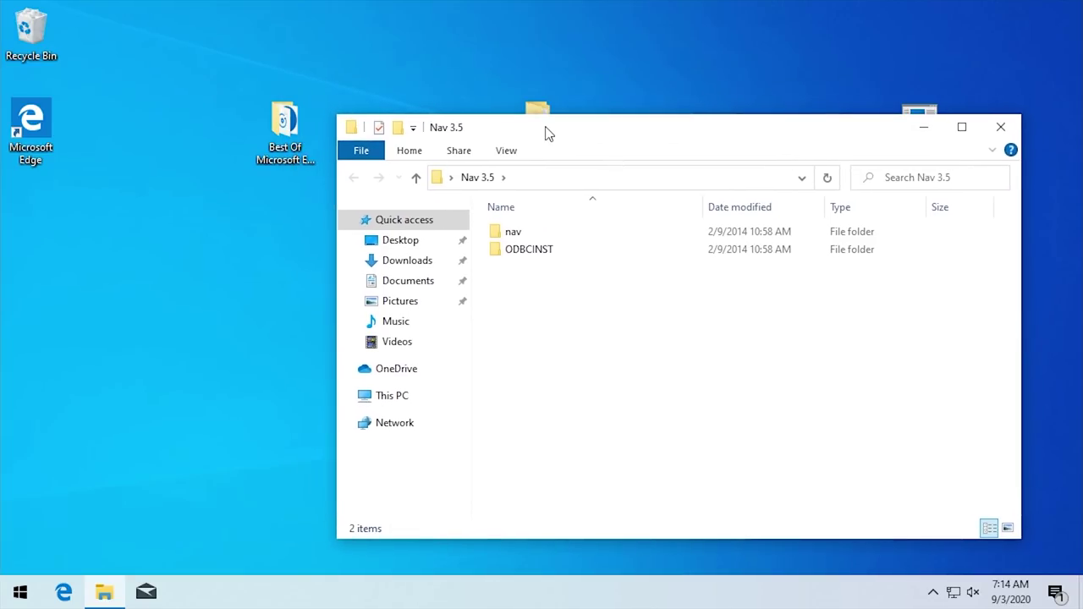
Open a second File Explorer window at Local Disk (C:) and place it beside the Nav 3.5 window
left_click(80, 556)
right_click(115, 596)
left_click(59, 503)
left_click_drag(459, 134, 164, 135)
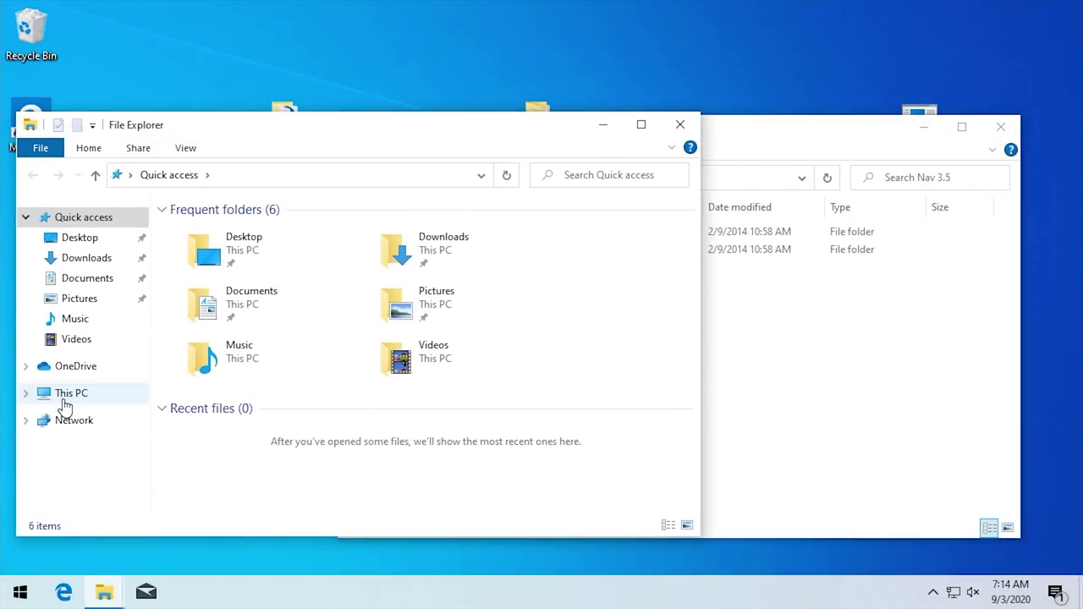
left_click(85, 398)
double_click(288, 444)
left_click_drag(431, 136, 394, 138)
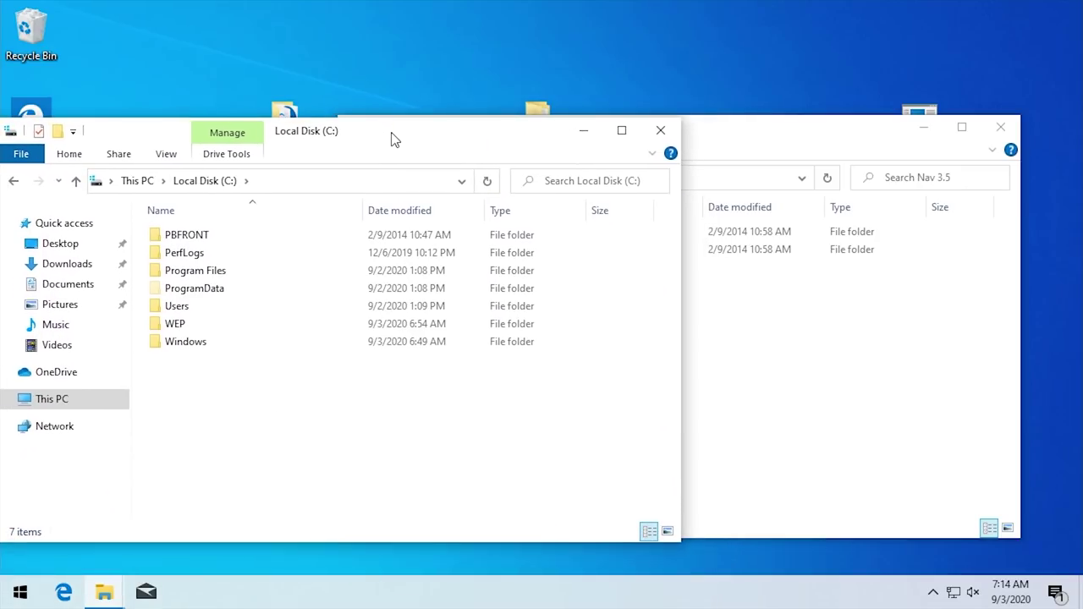
Copy the nav folder from Nav 3.5 to the root of Local Disk (C:) and check the copied files
left_click(743, 367)
left_click(559, 234)
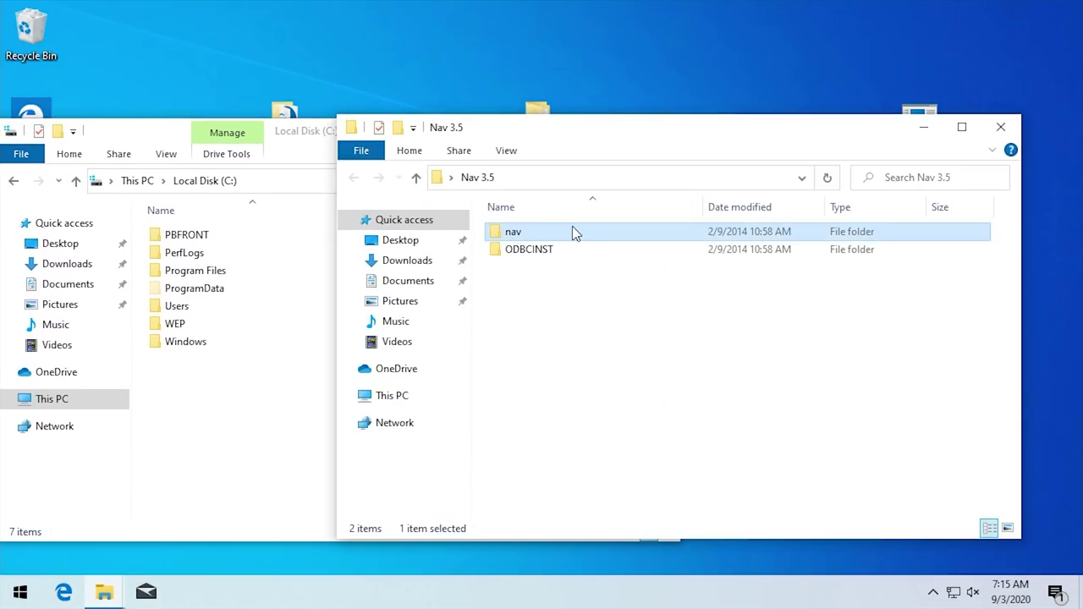
left_click(244, 406)
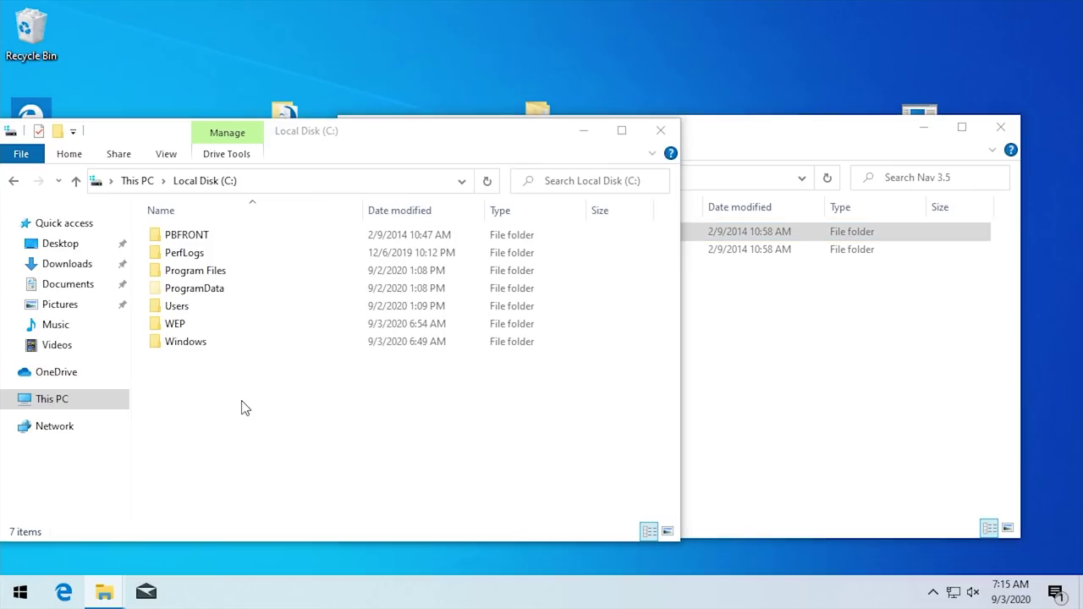
key("ctrl+v")
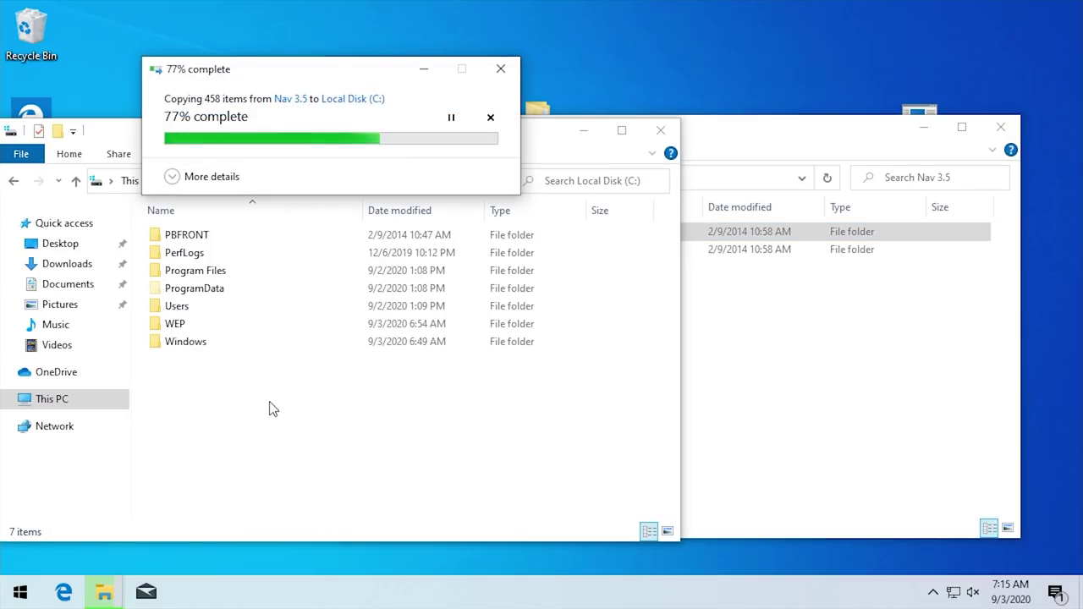
double_click(201, 364)
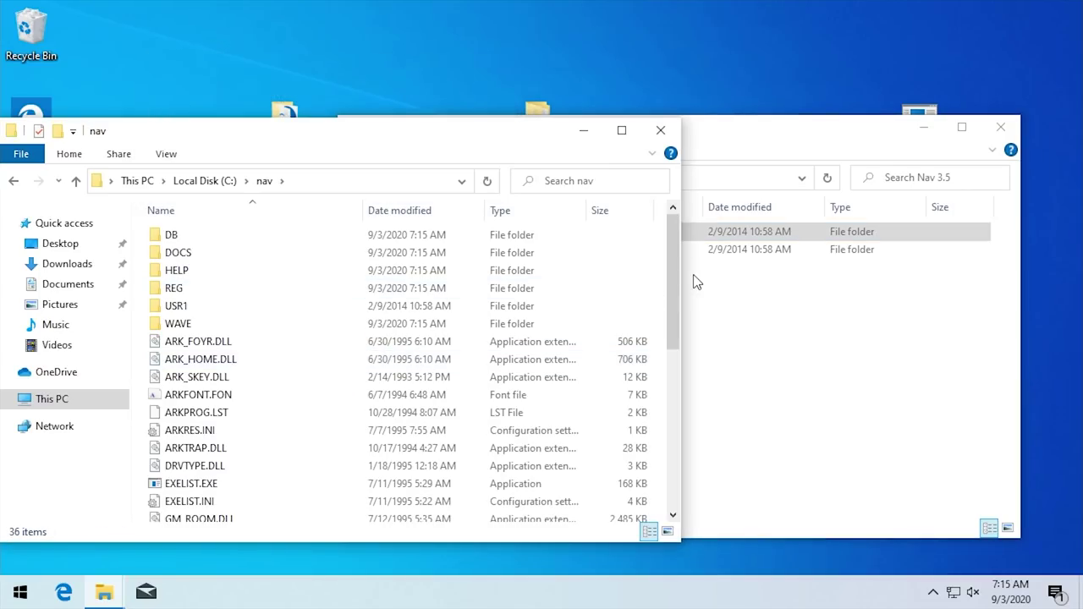
left_click_drag(675, 297, 675, 237)
left_click(205, 180)
Launch the Microsoft ODBC setup by running SETUP.EXE from the ODBCINST folder in Nav 3.5
left_click(821, 440)
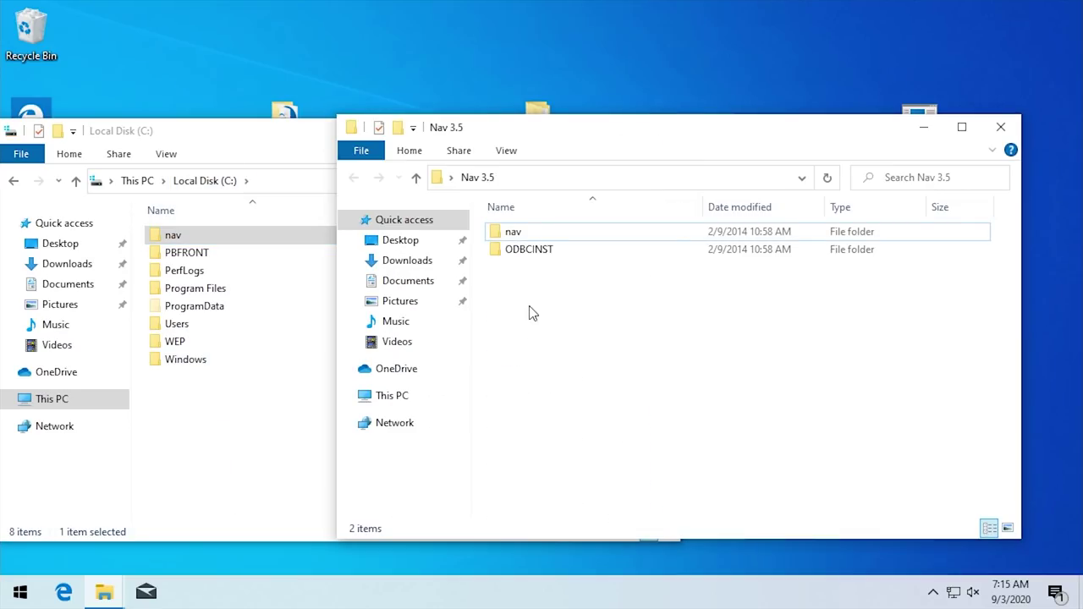
double_click(523, 247)
scroll(527, 271, "down", 5)
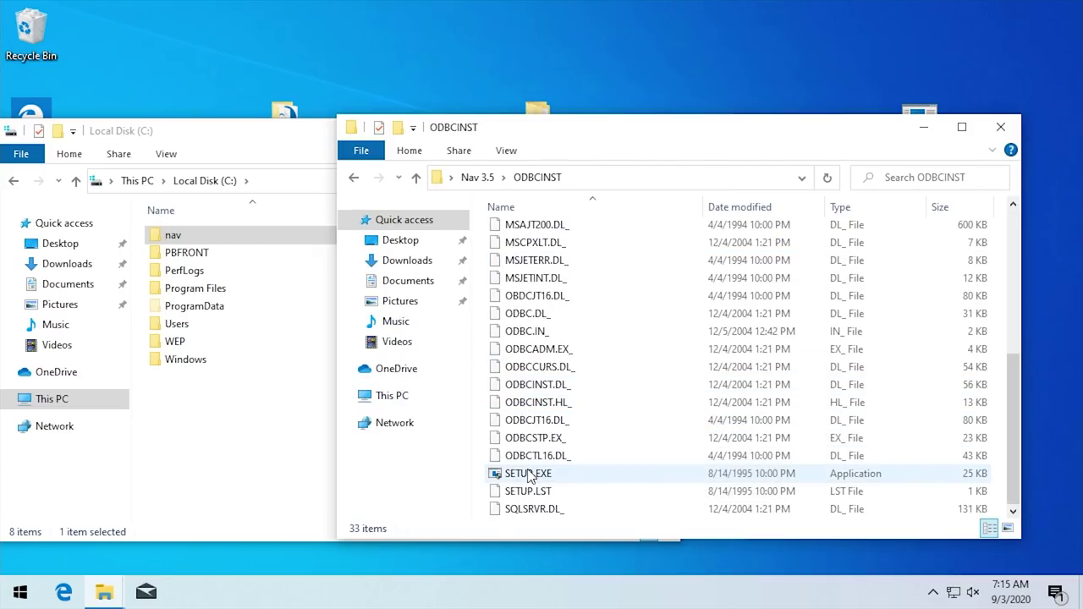
double_click(529, 474)
left_click(472, 411)
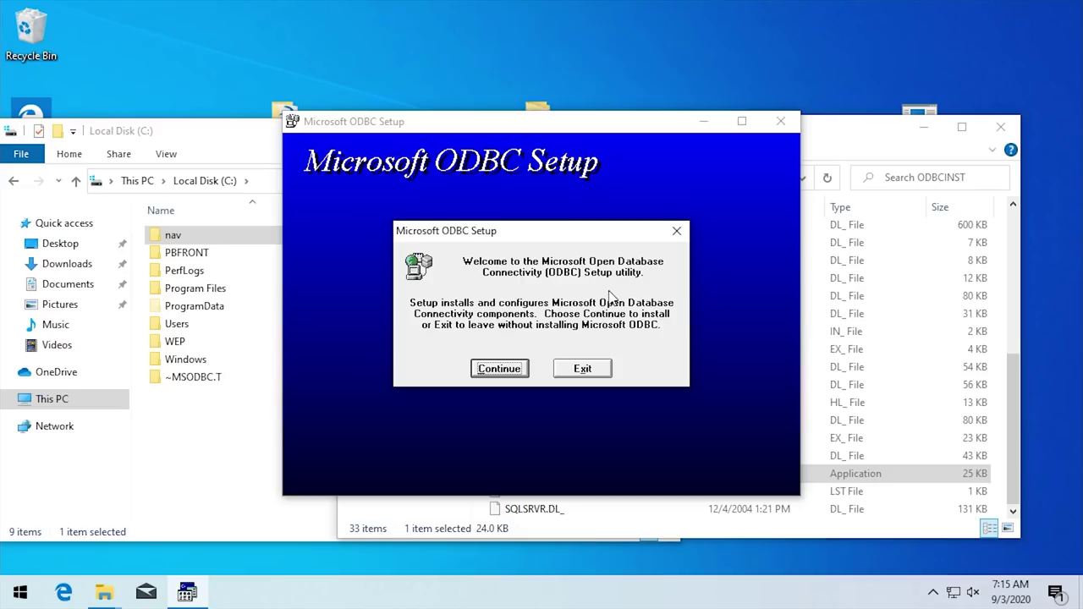
Continue the ODBC setup and install the Access 2.0 for MS Office (*.mdb) driver
left_click(512, 369)
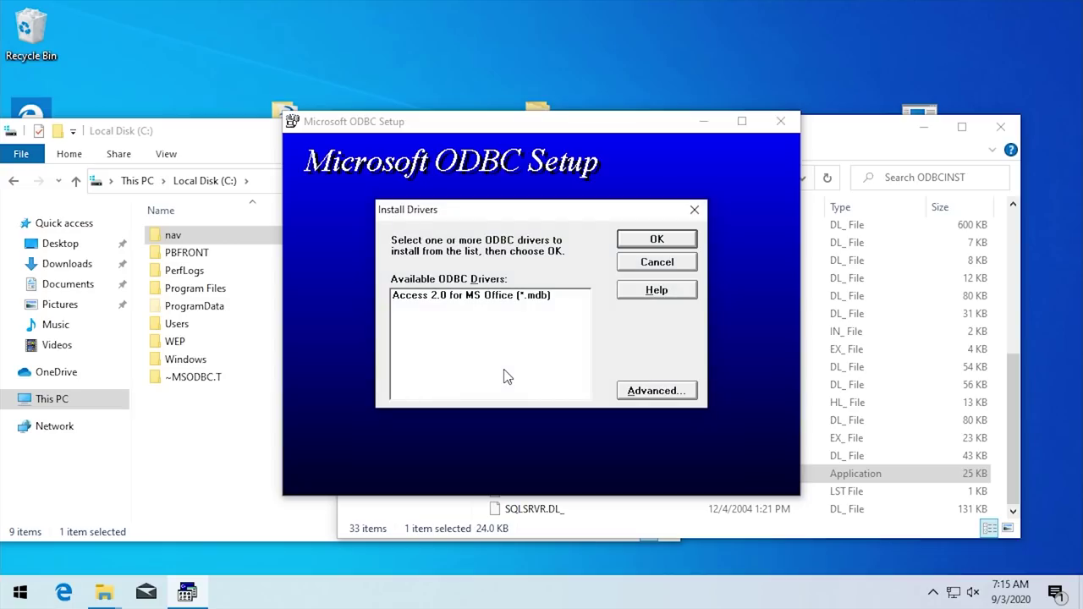
left_click(418, 297)
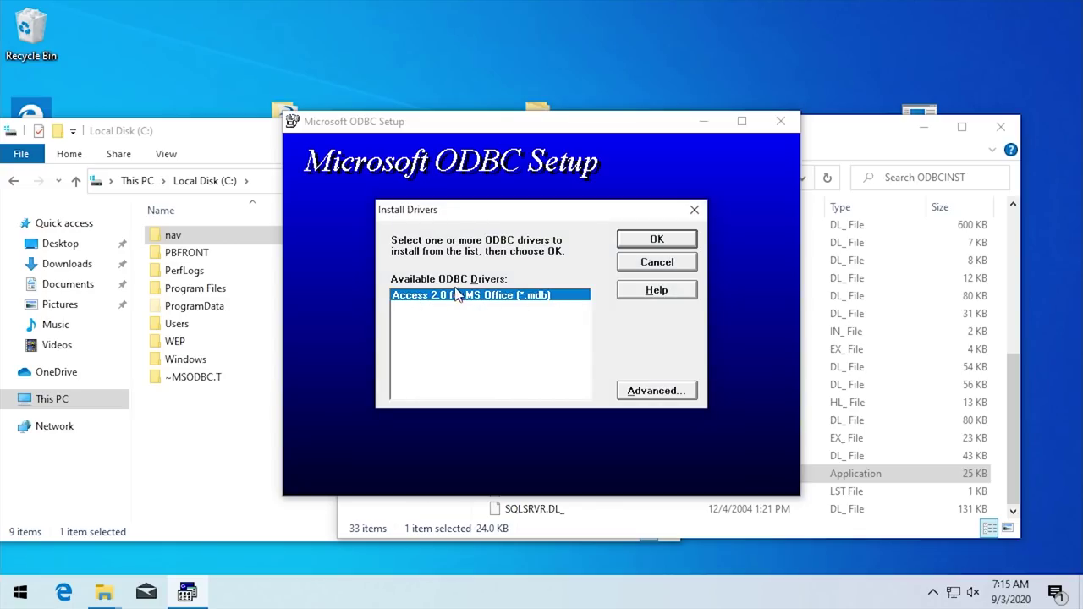
left_click(665, 241)
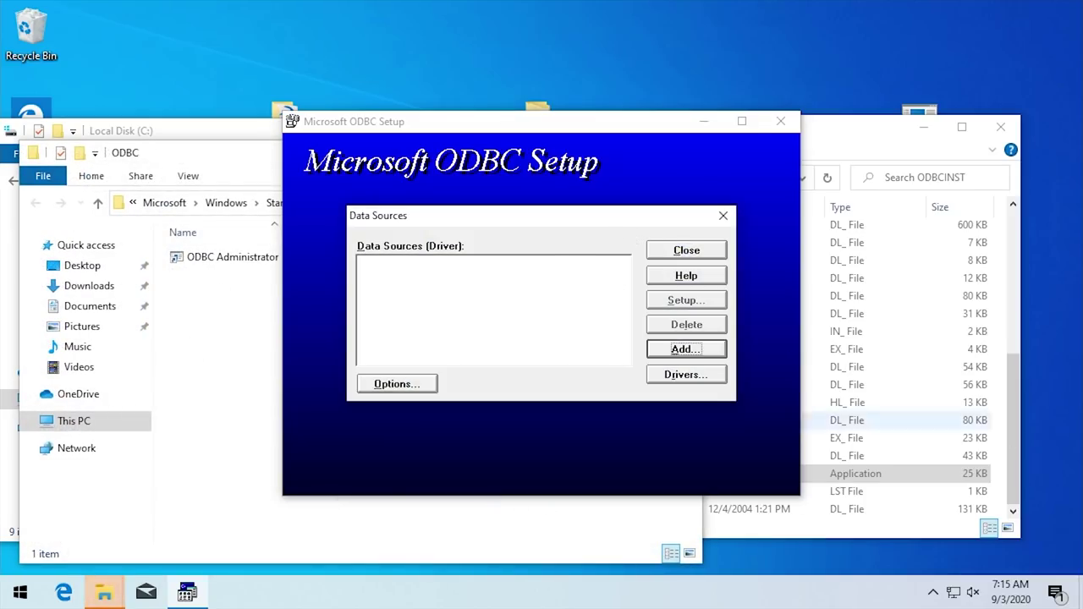
Add a data source with the Access 2.0 for MS Office driver and locate its initialization file MSACC20.INI in c:\nav\db
left_click(697, 352)
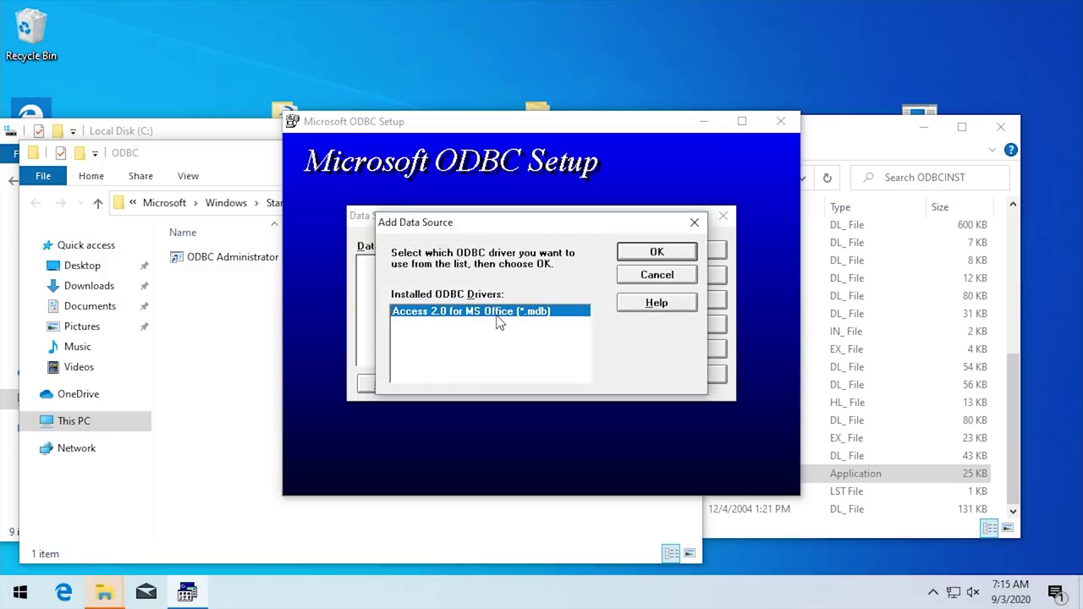
left_click(659, 252)
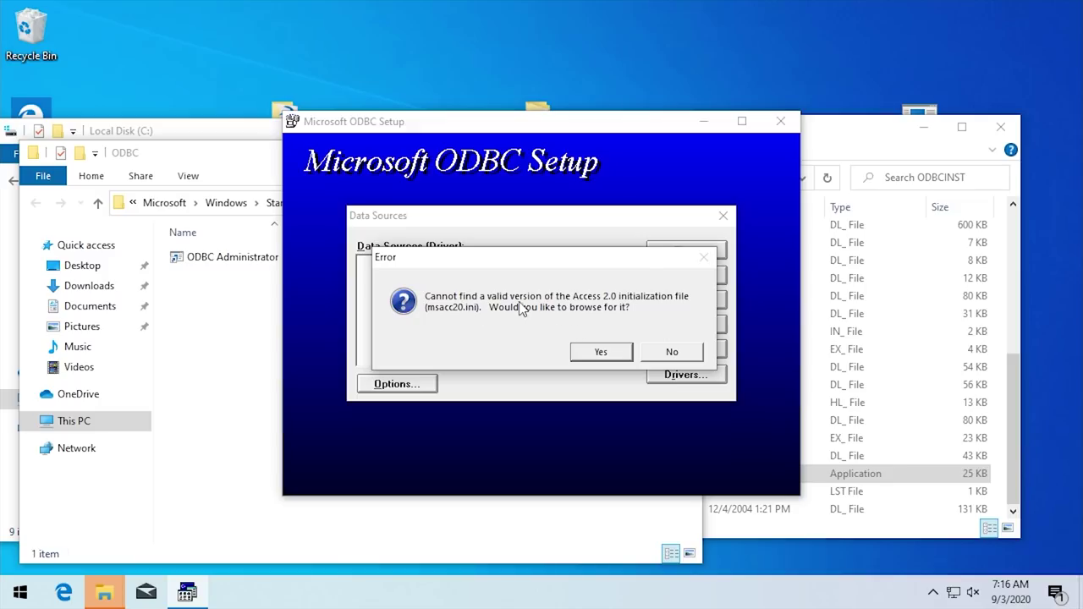
left_click(613, 354)
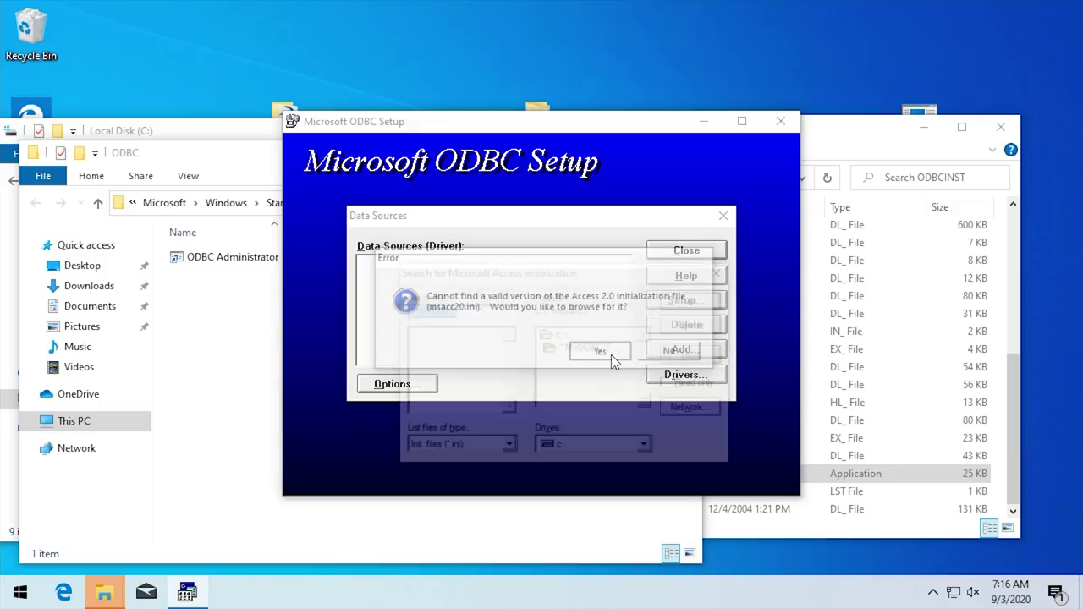
left_click_drag(526, 273, 476, 256)
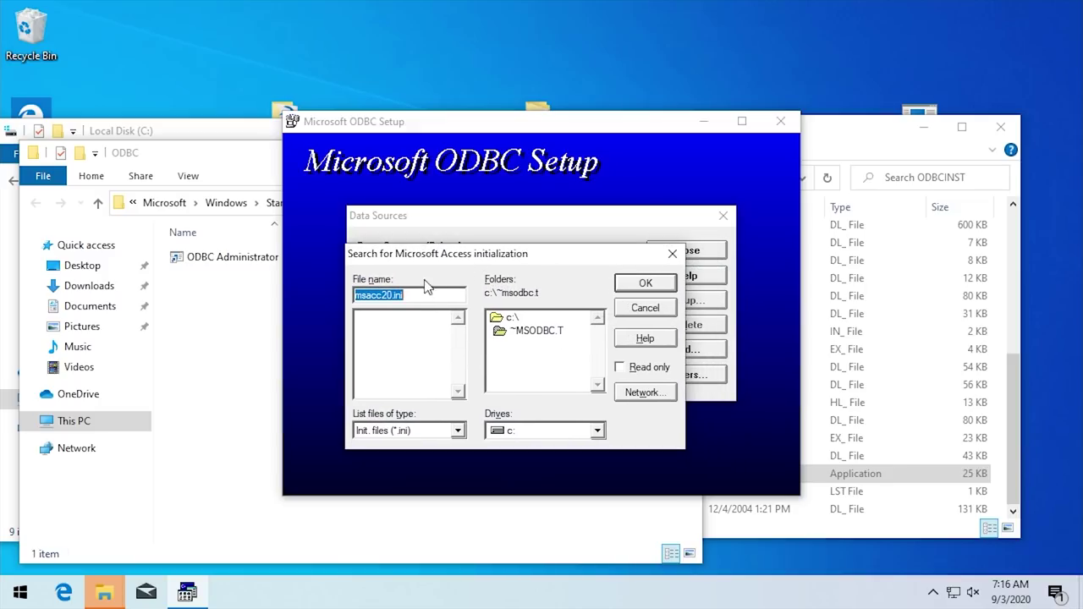
double_click(509, 320)
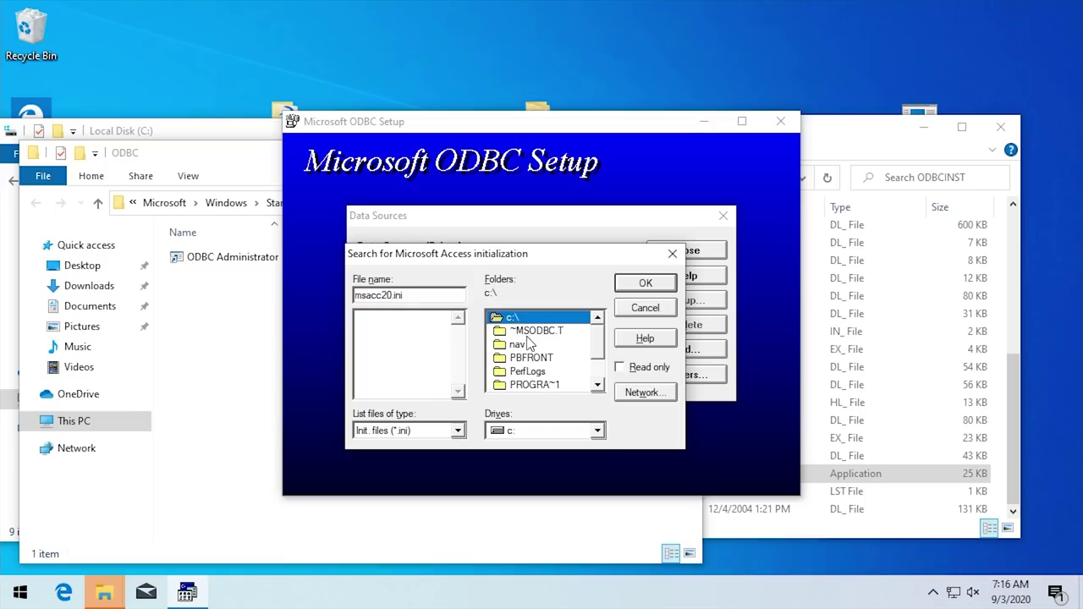
double_click(517, 345)
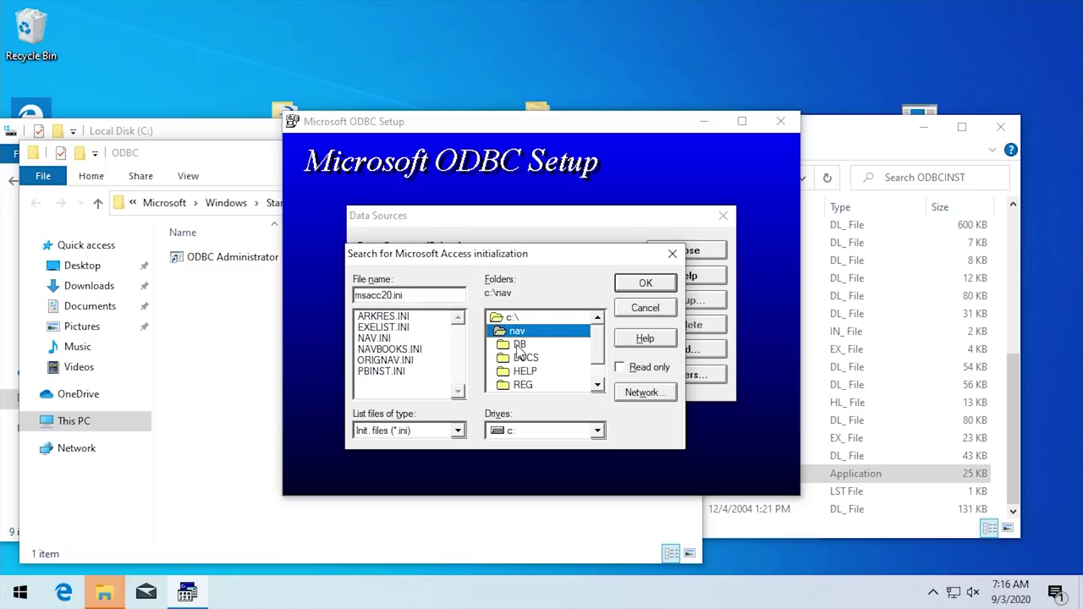
double_click(519, 344)
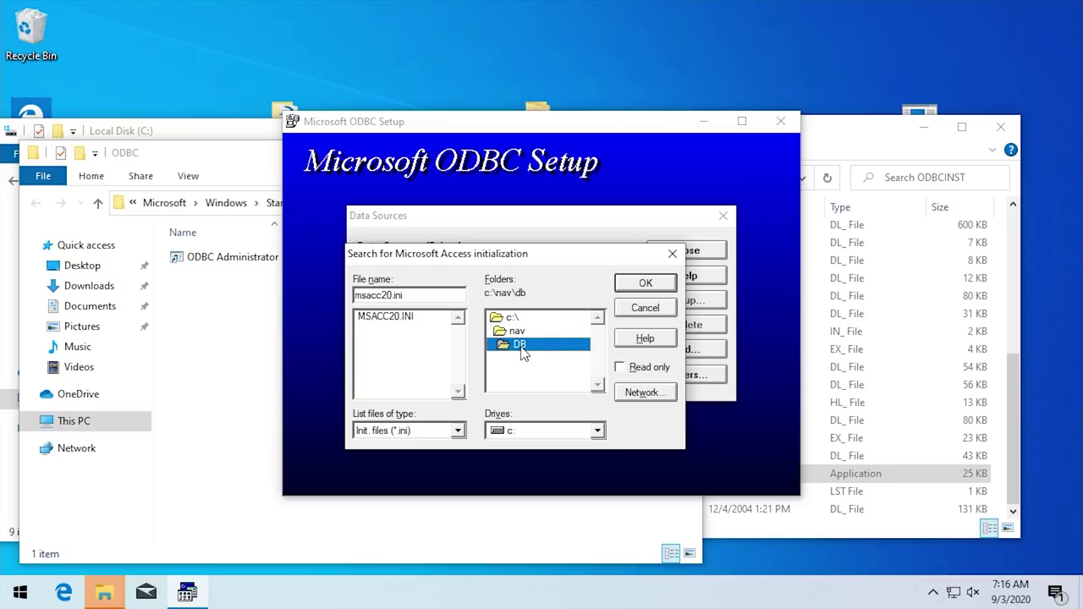
left_click(383, 318)
left_click(635, 286)
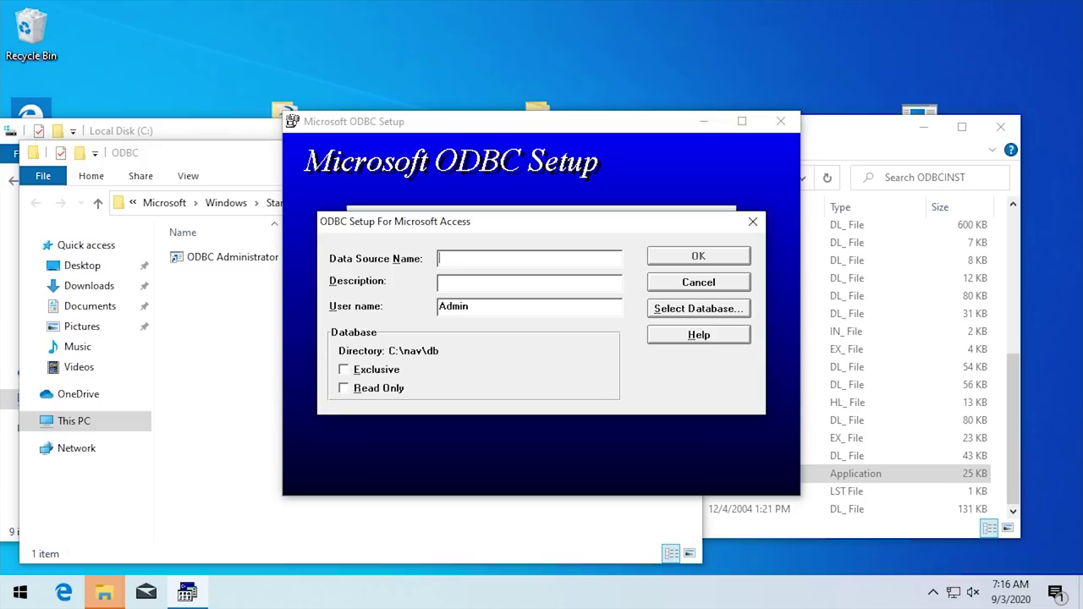
Name the data source Ark Language Resources, set LANGUAGE.MDB in c:\nav\db as its database, and finish the ODBC setup
type("Ark Language Resources")
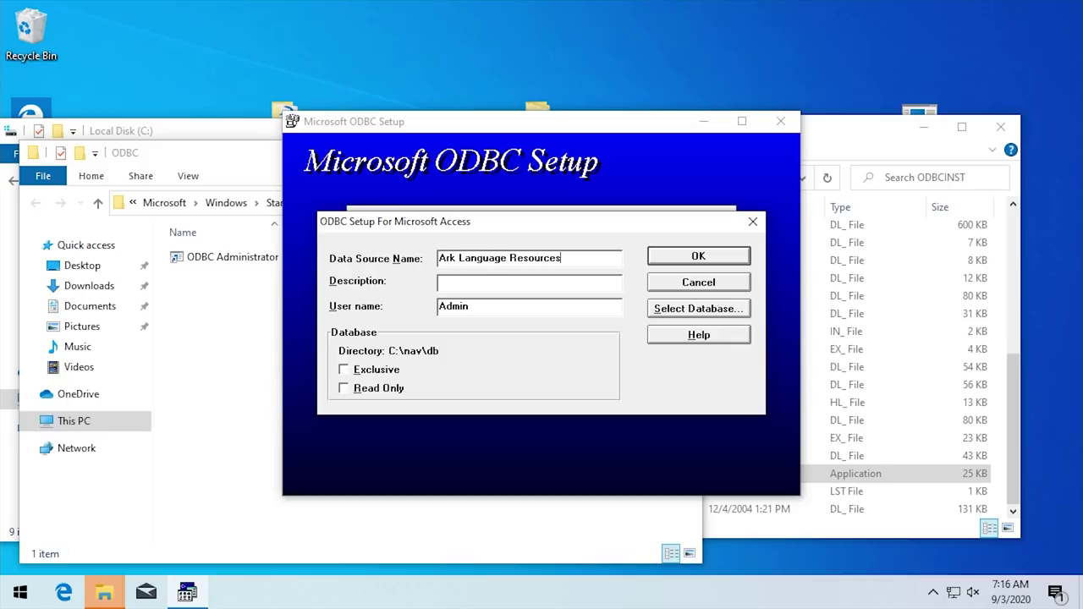
key("Tab")
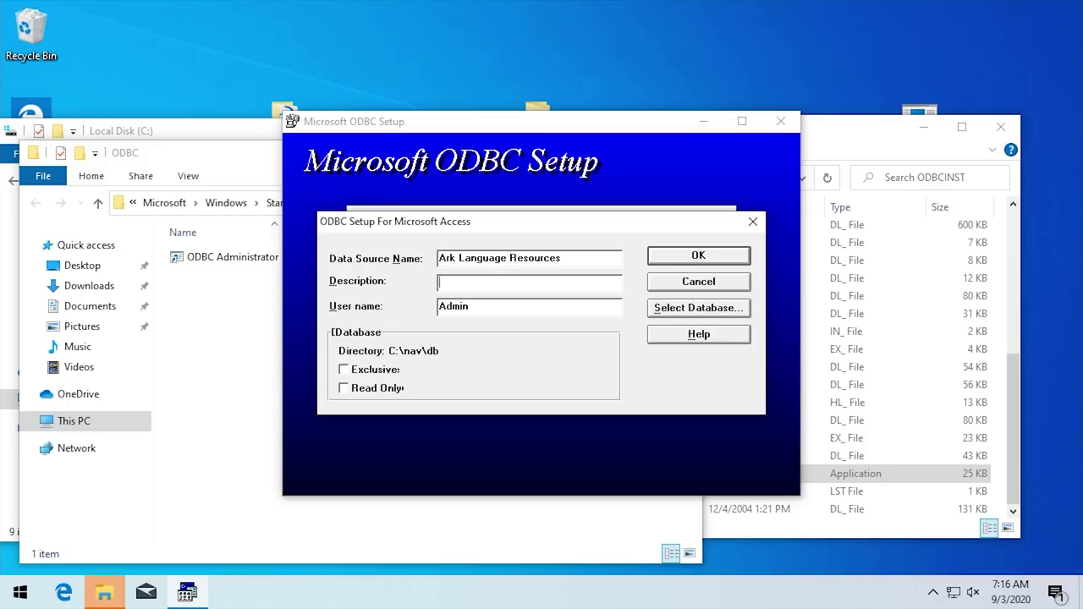
left_click(690, 310)
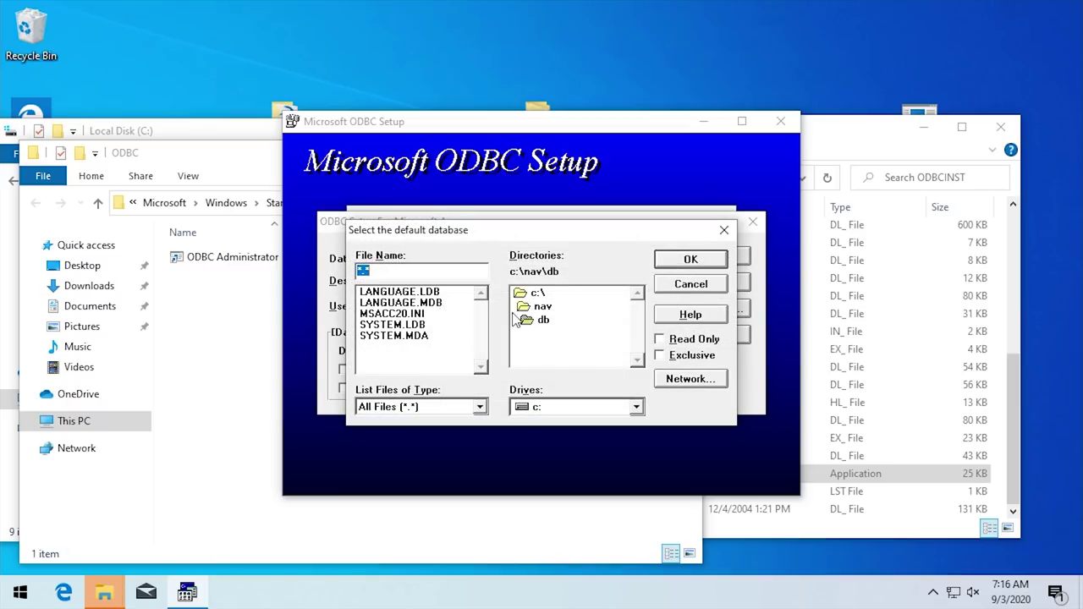
left_click(378, 303)
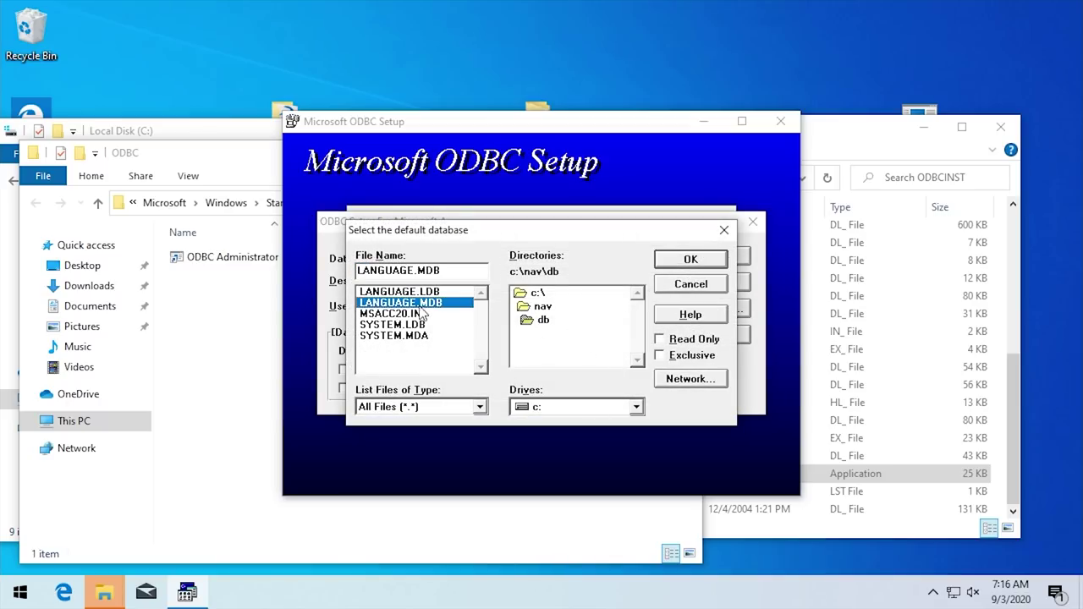
left_click(693, 260)
left_click(684, 254)
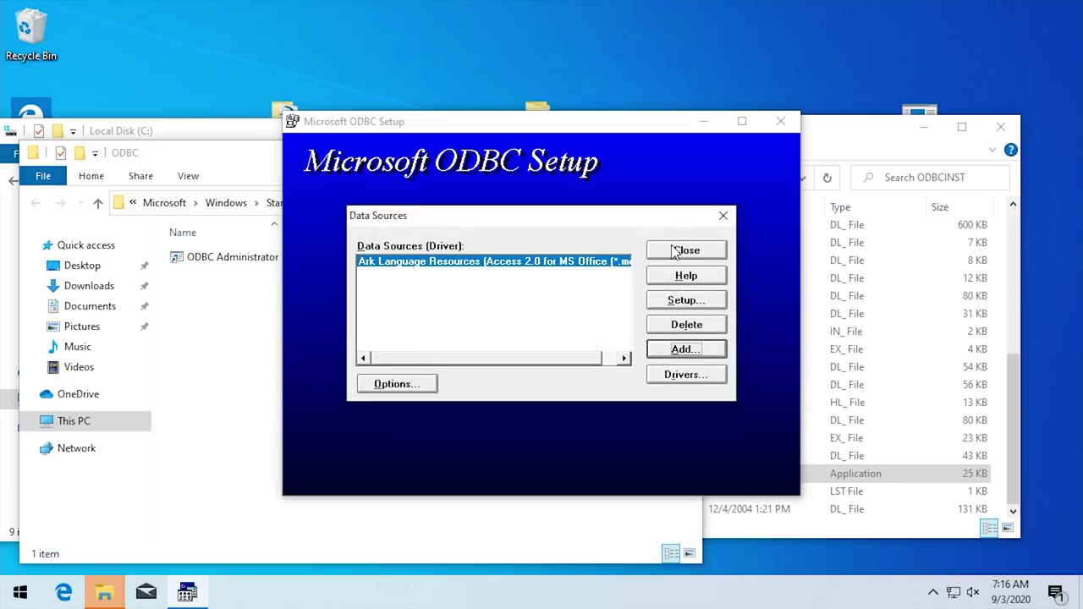
left_click(681, 250)
left_click(541, 359)
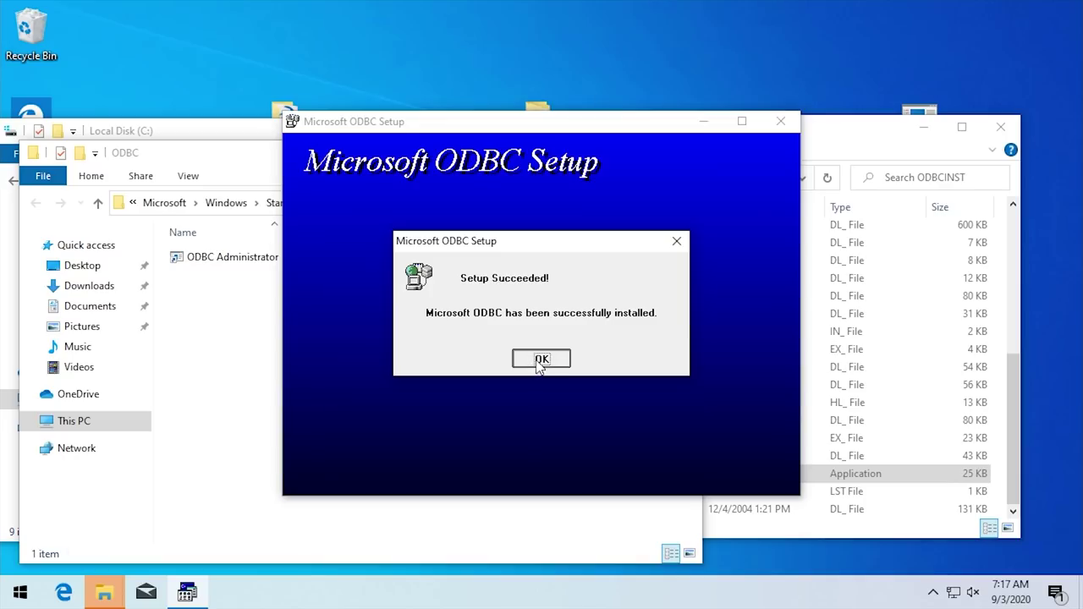
Run NAV.EXE from the nav folder on Local Disk (C:) and clear the File Explorer window from behind Navigator
left_click_drag(366, 161, 504, 220)
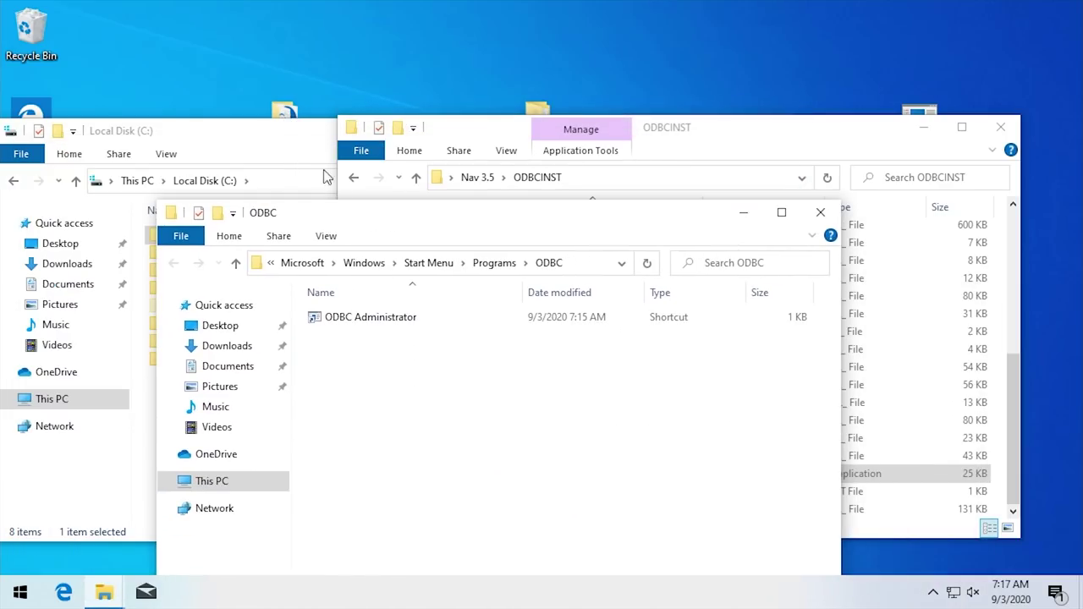
left_click(277, 149)
double_click(176, 237)
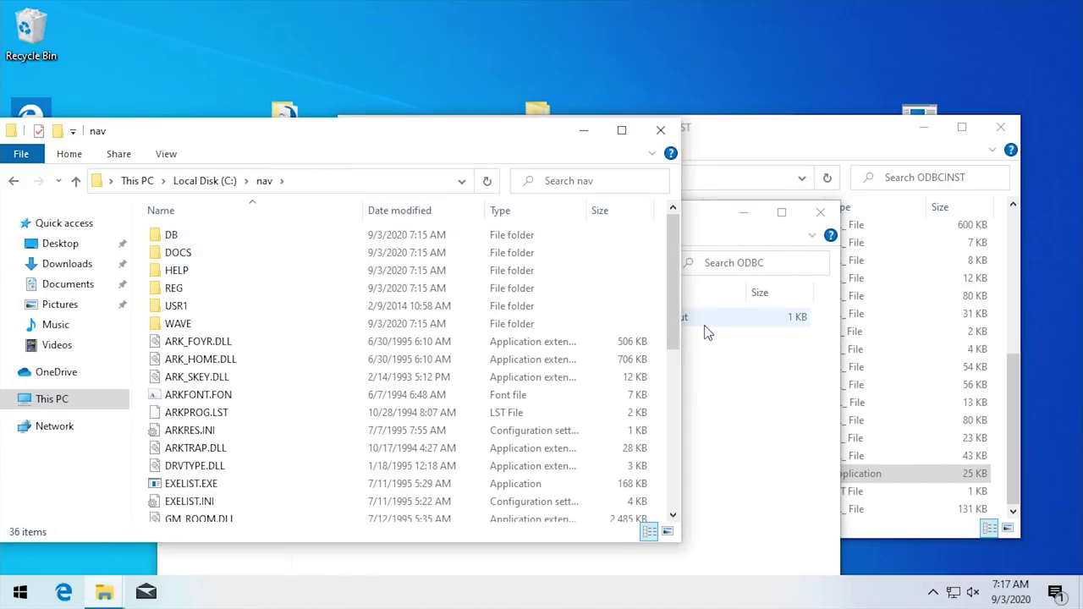
left_click_drag(672, 287, 675, 391)
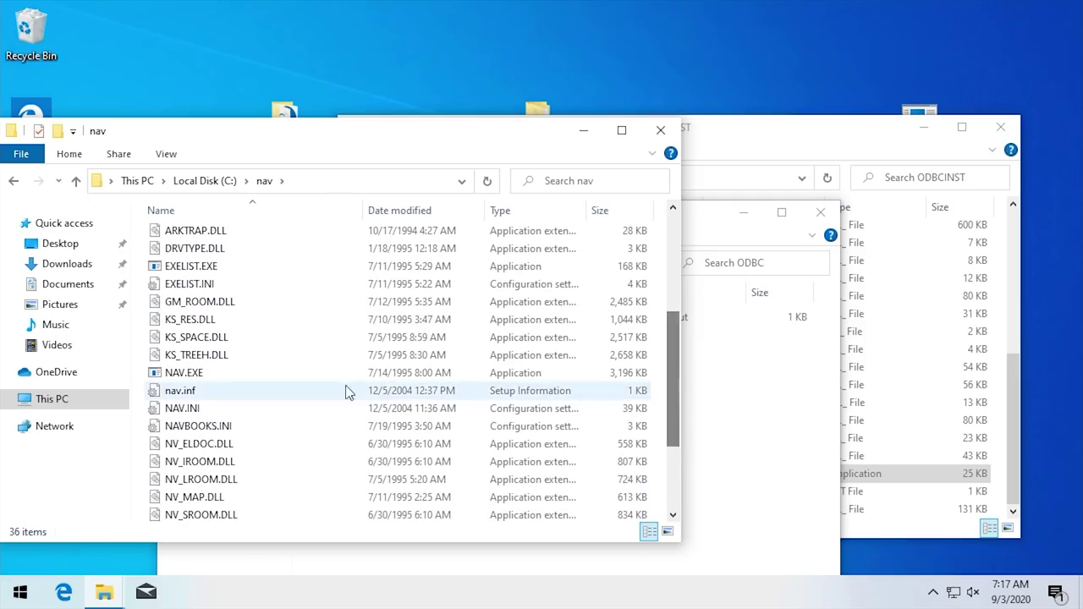
double_click(282, 375)
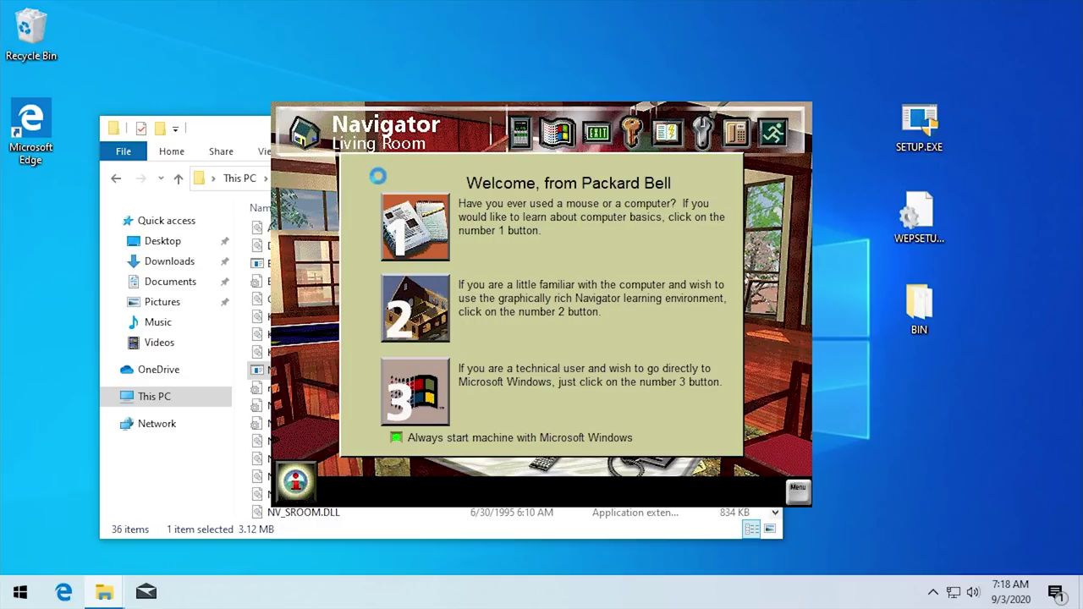
left_click_drag(240, 118, 275, 118)
left_click(713, 126)
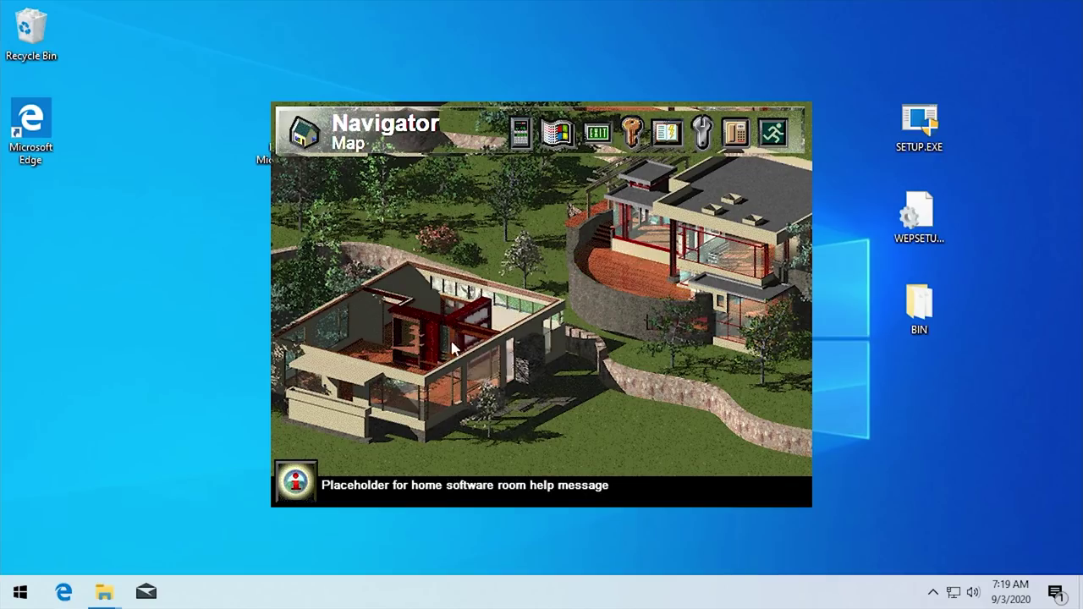
Go from the Navigator map through the Ark Foyer to the workspace desk and try to launch MS Hearts
left_click(758, 335)
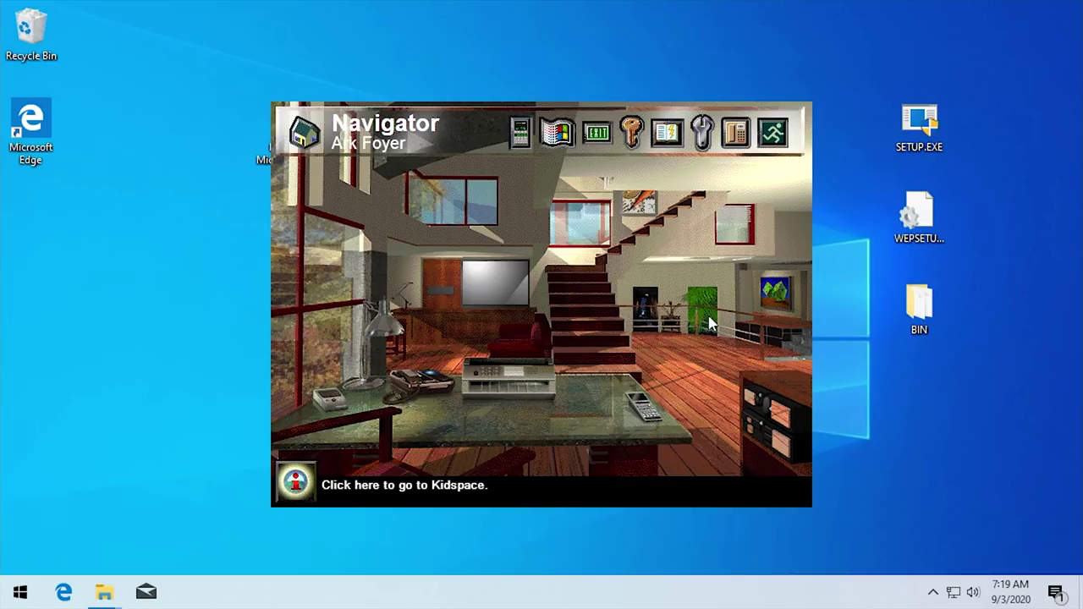
left_click(641, 222)
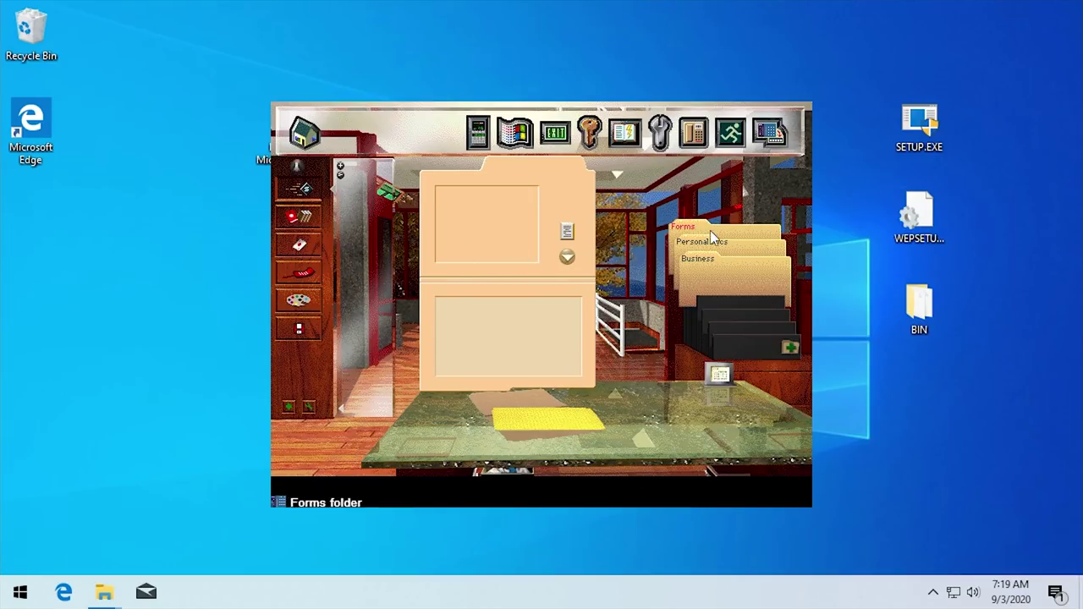
left_click(304, 248)
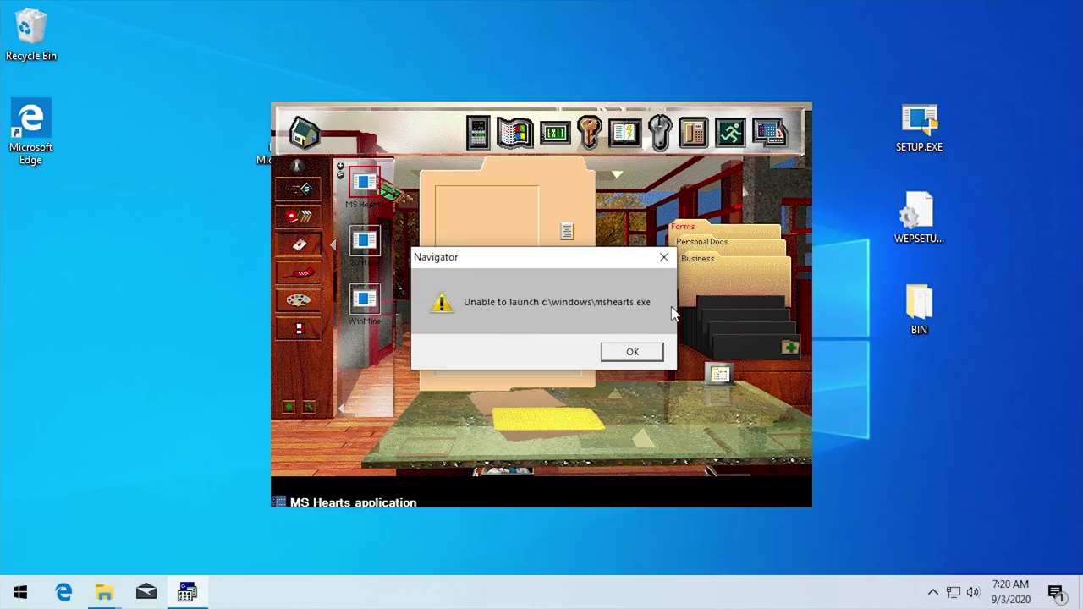
left_click(633, 352)
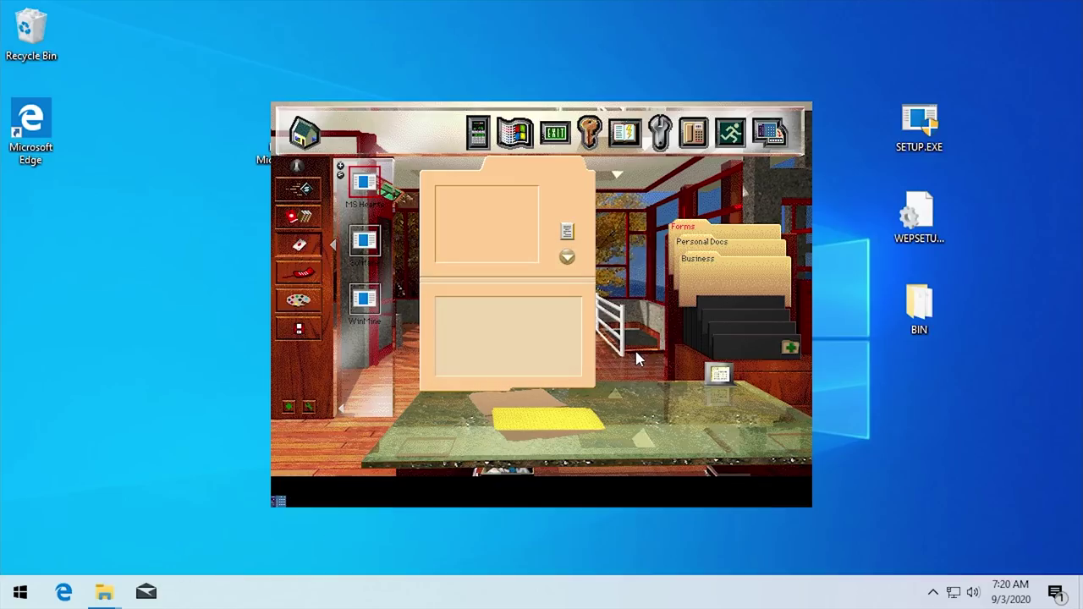
Return to the Navigator map and visit the Info Room and the Living Room
left_click(305, 133)
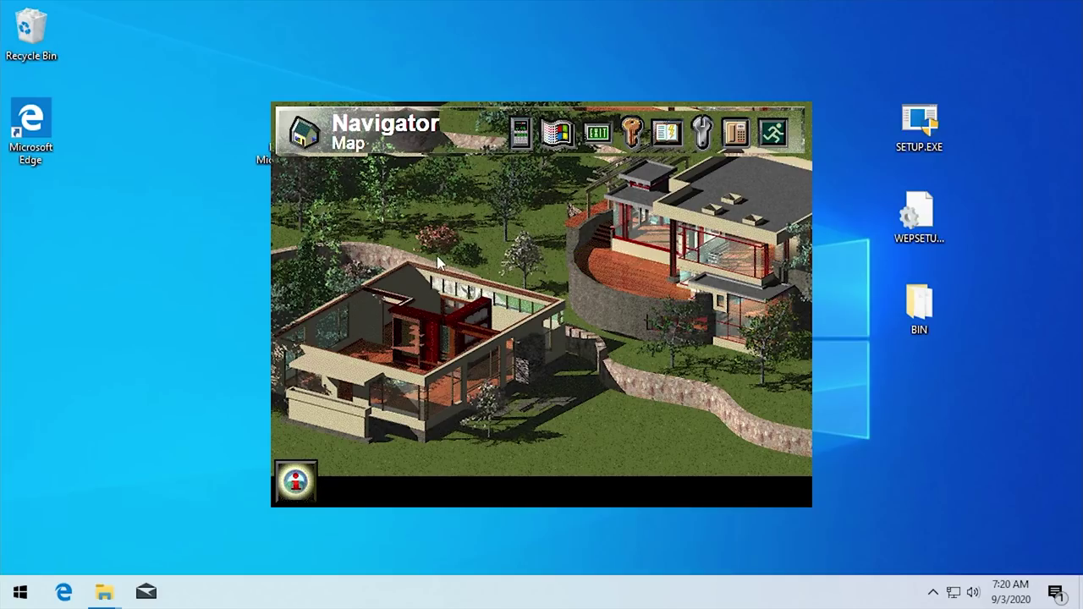
left_click(496, 179)
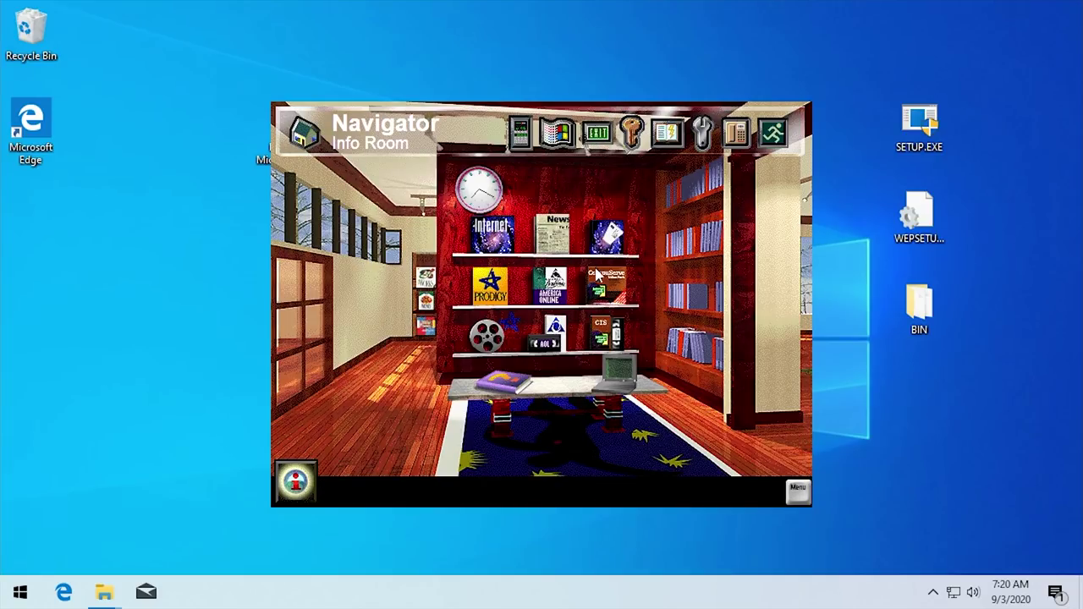
left_click(804, 326)
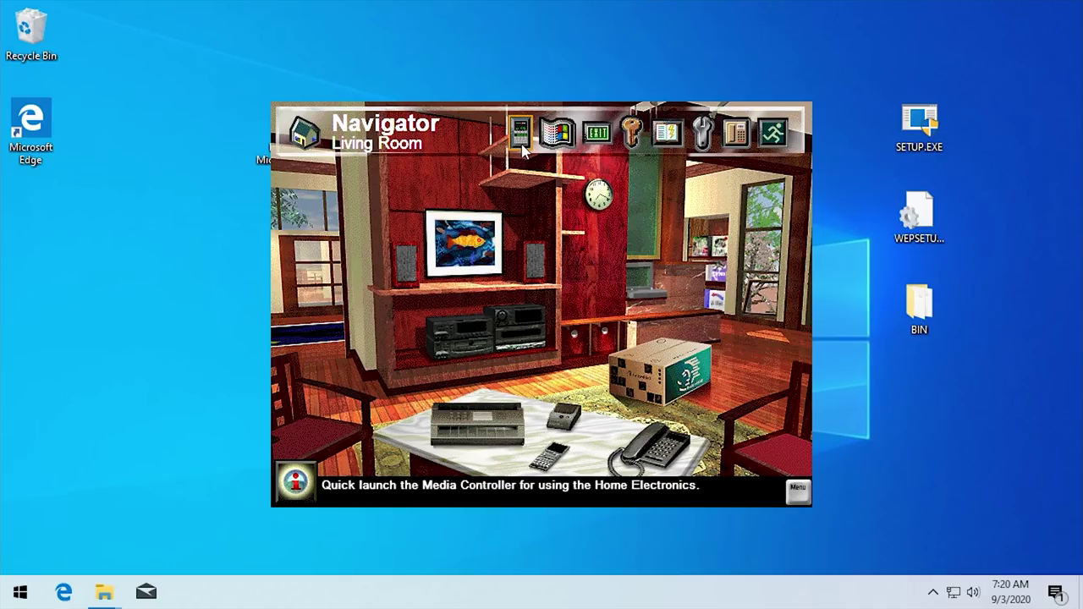
Re-enter the Living Room from the map, open the Packard Bell Task Jumper, and try the Write a letter task twice
left_click(307, 135)
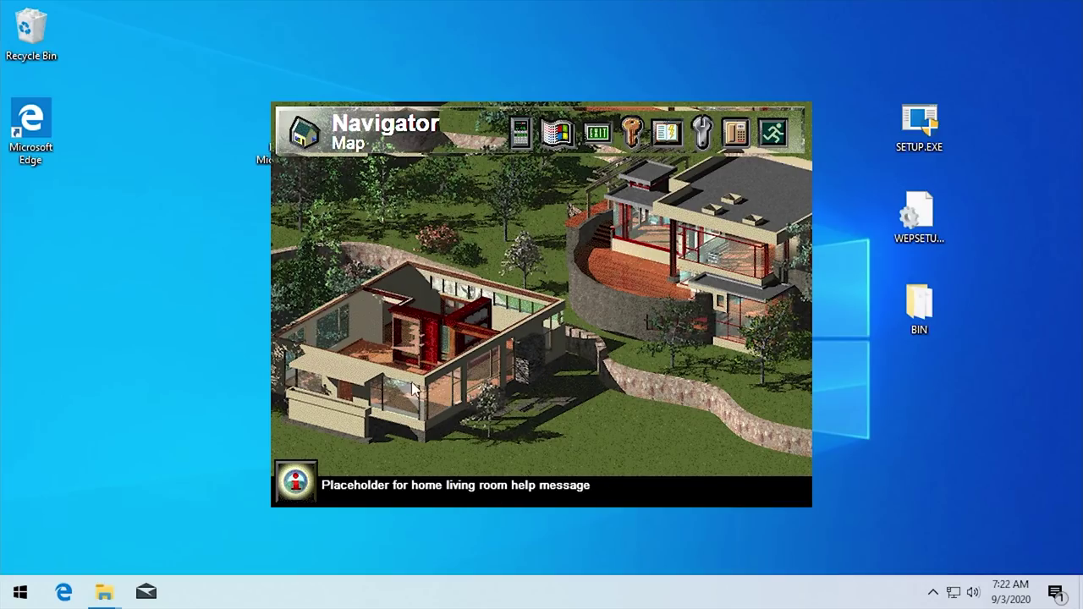
left_click(416, 304)
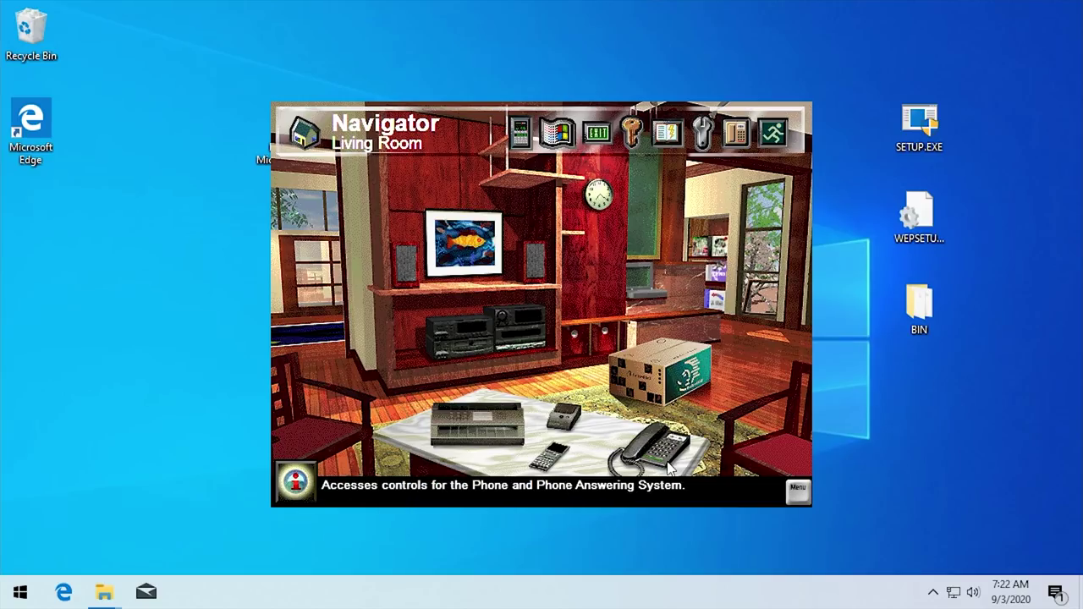
left_click(635, 288)
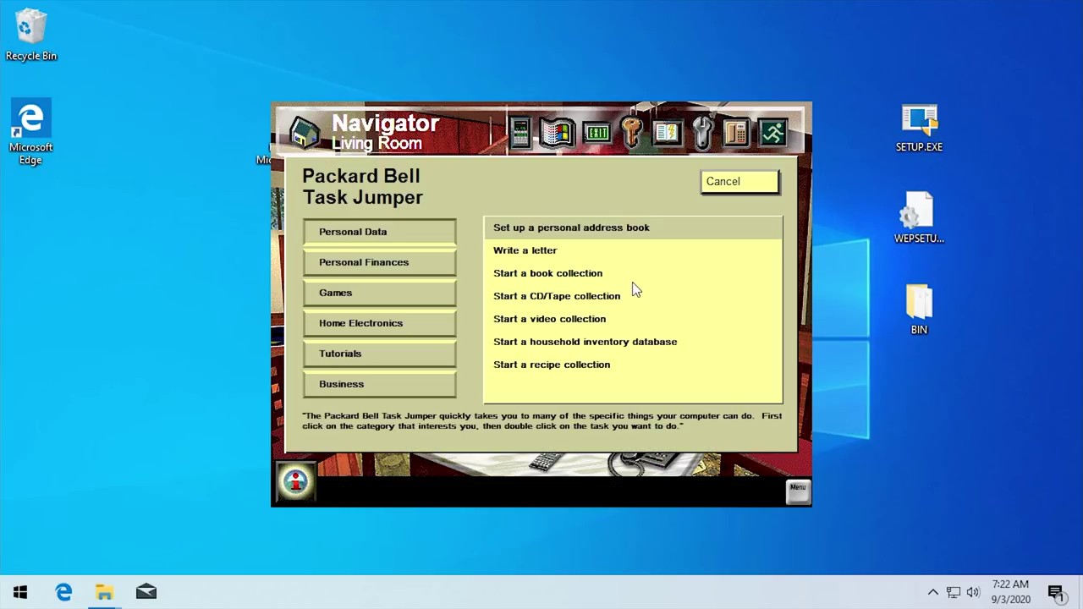
double_click(530, 252)
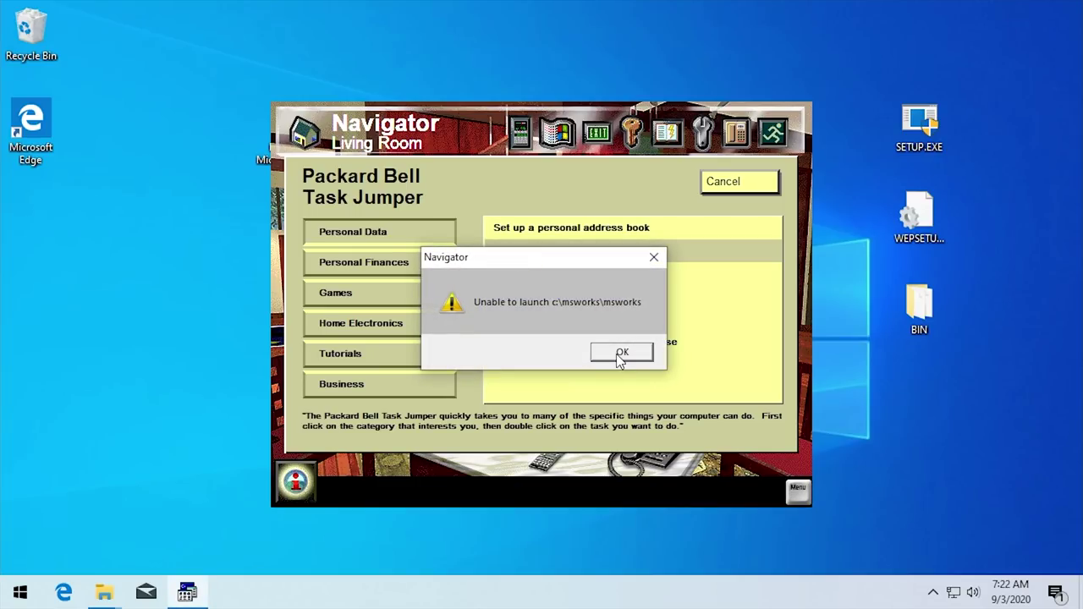
left_click(622, 354)
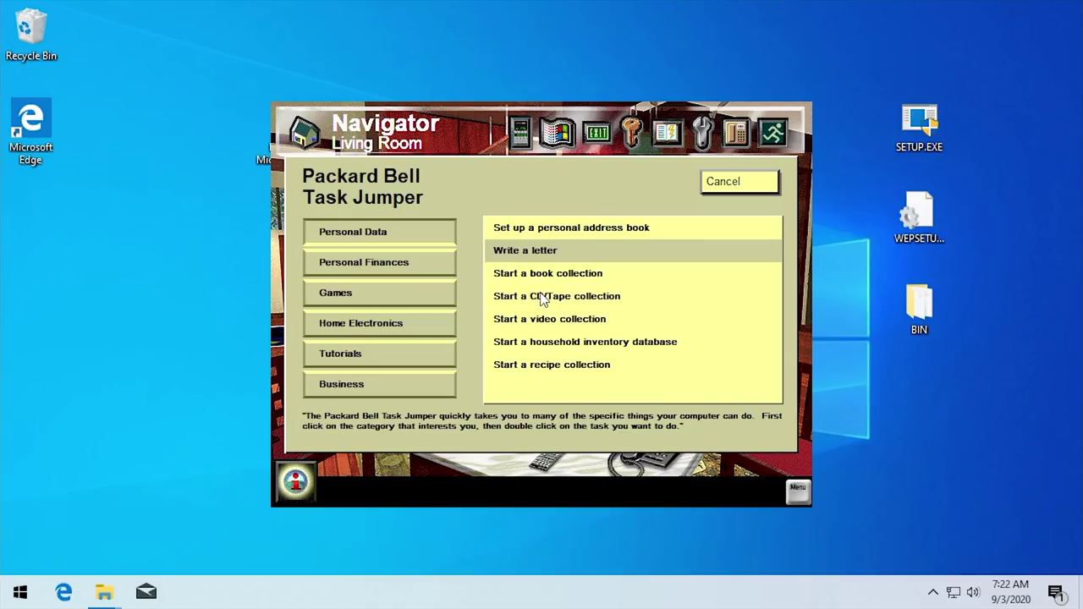
double_click(527, 256)
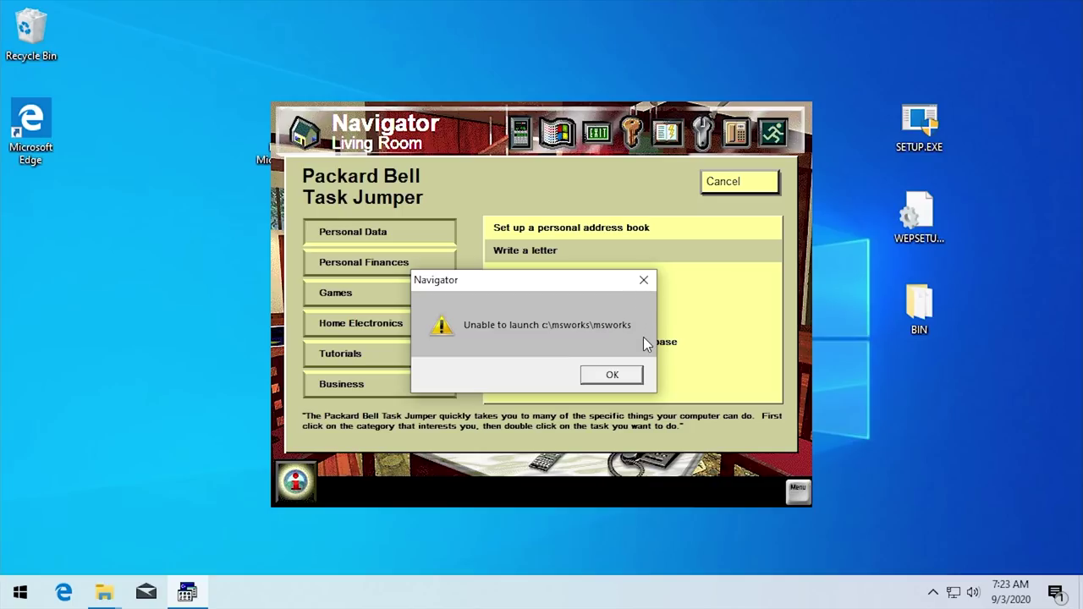
Dismiss the Microsoft Works launch error and try to launch Solitaire from the Task Jumper's Games category
left_click(612, 375)
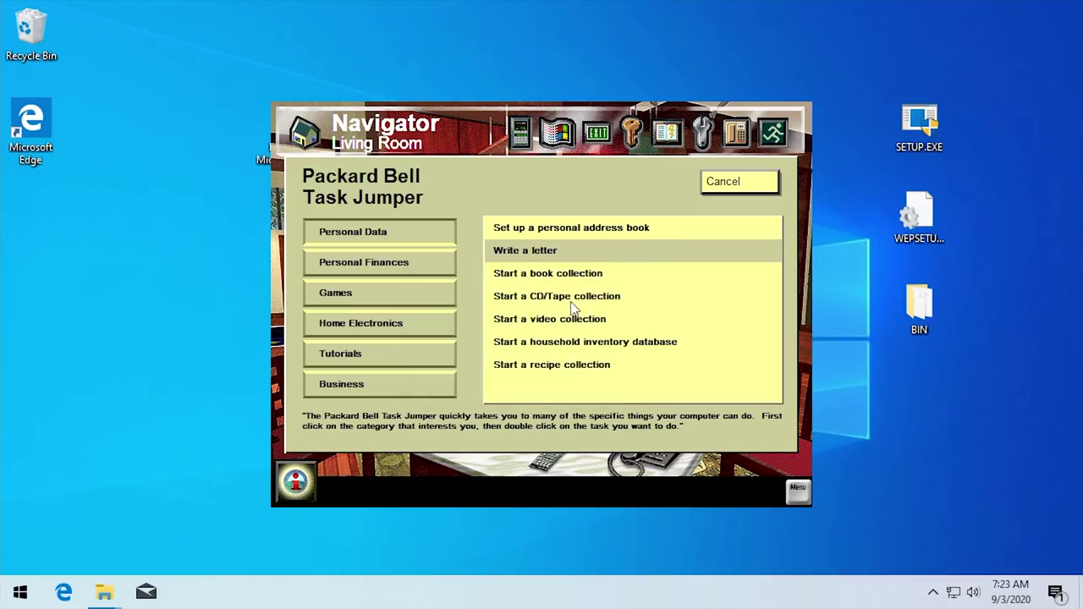
left_click(400, 302)
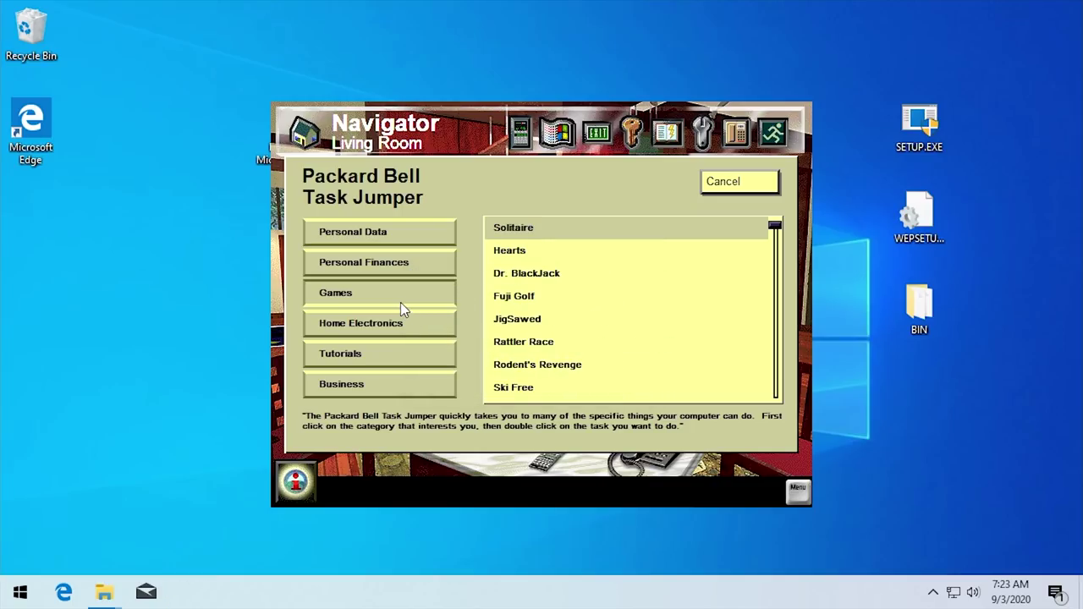
double_click(512, 232)
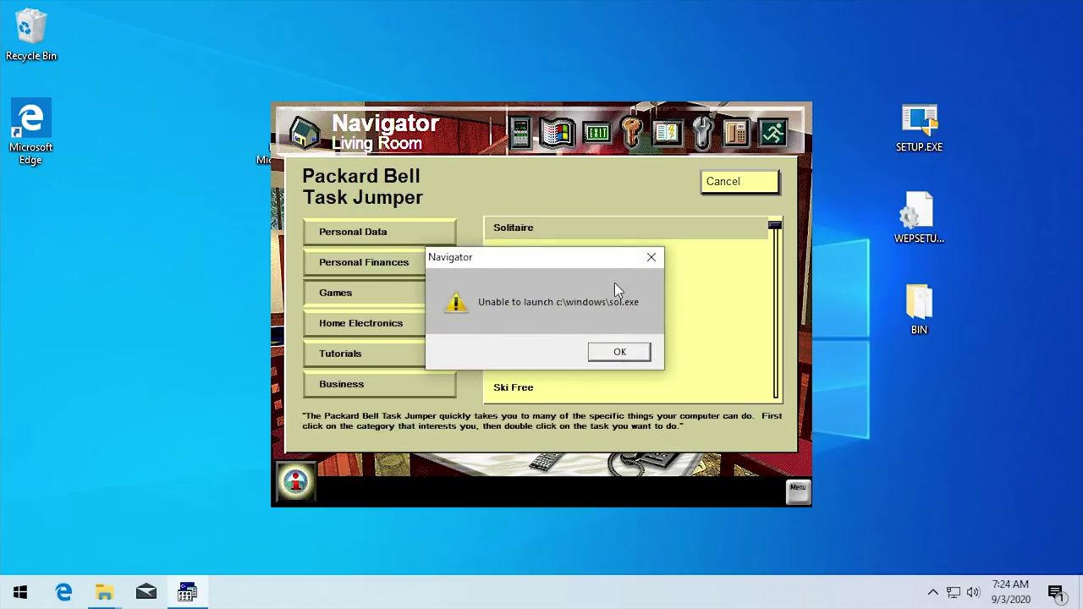
left_click(618, 352)
Switch to the File Explorer window showing the nav folder and open the Windows folder on Local Disk (C:)
mouse_move(110, 586)
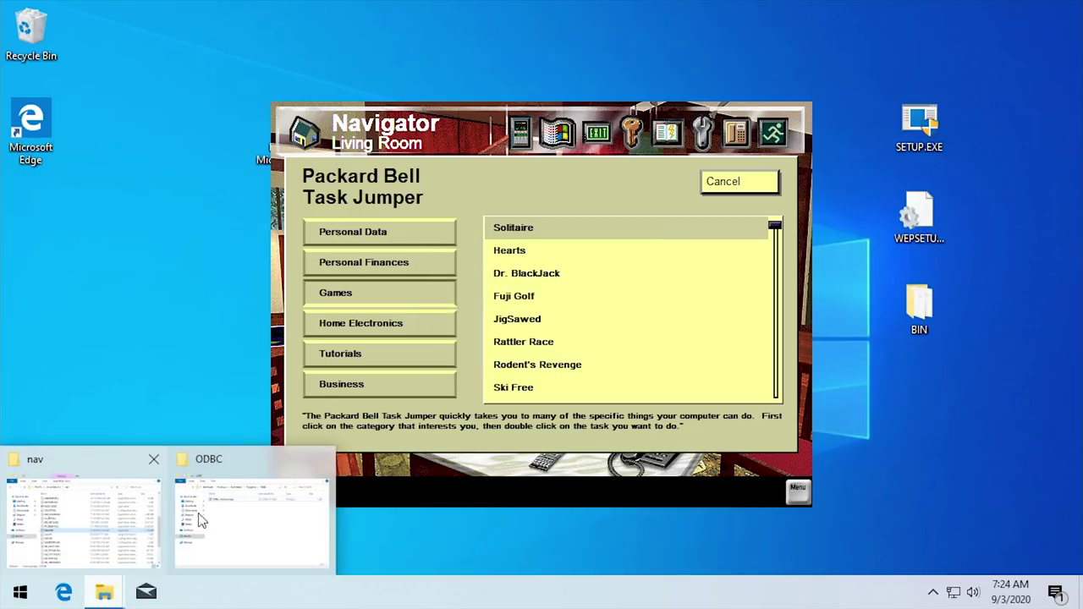
left_click(91, 508)
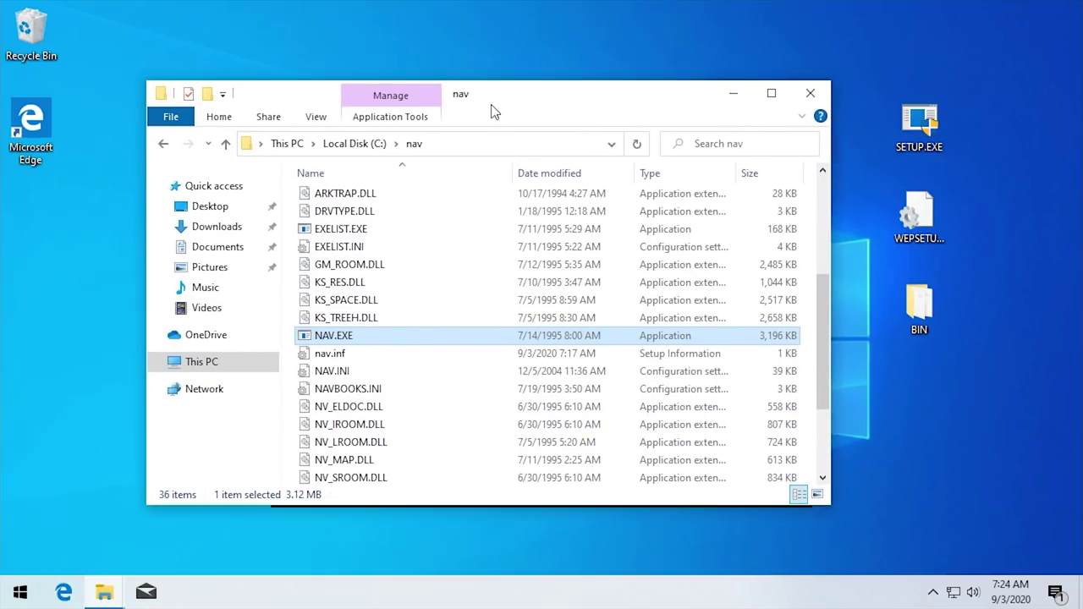
left_click(355, 143)
double_click(364, 324)
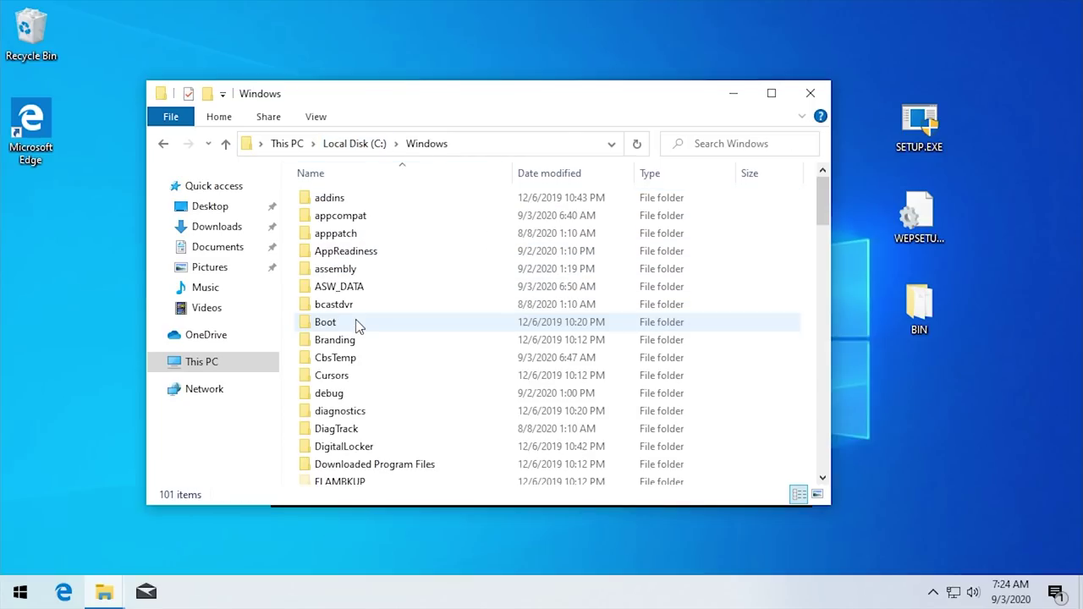
Duplicate regedit.exe within C:\Windows, granting administrator permission, and name the copy sol.exe
scroll(556, 346, "down", 20)
scroll(497, 328, "down", 1)
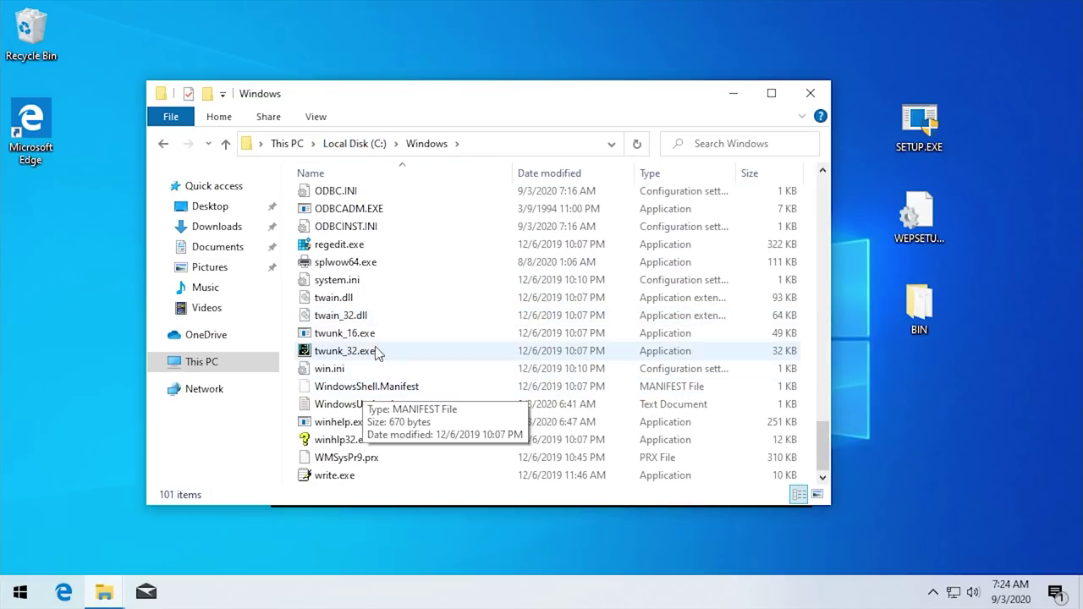
left_click(366, 245)
left_click_drag(367, 245, 294, 265)
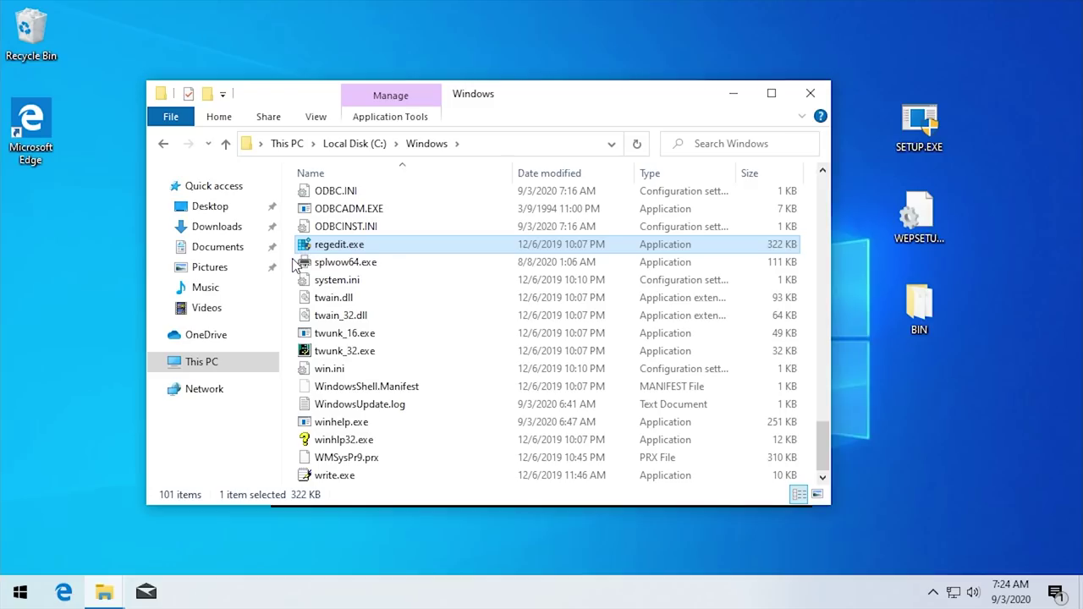
left_click(505, 184)
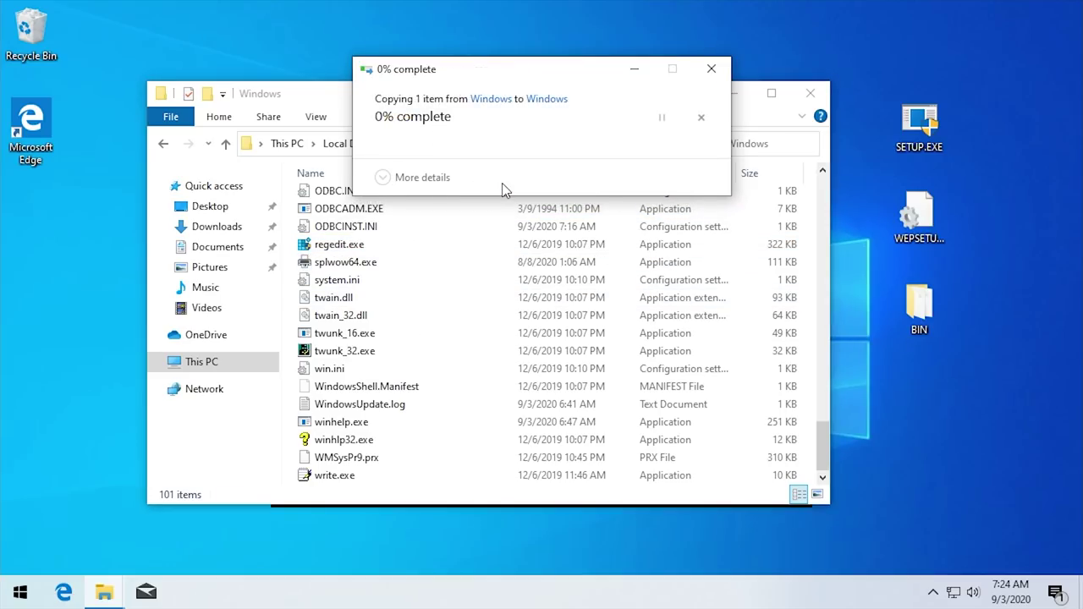
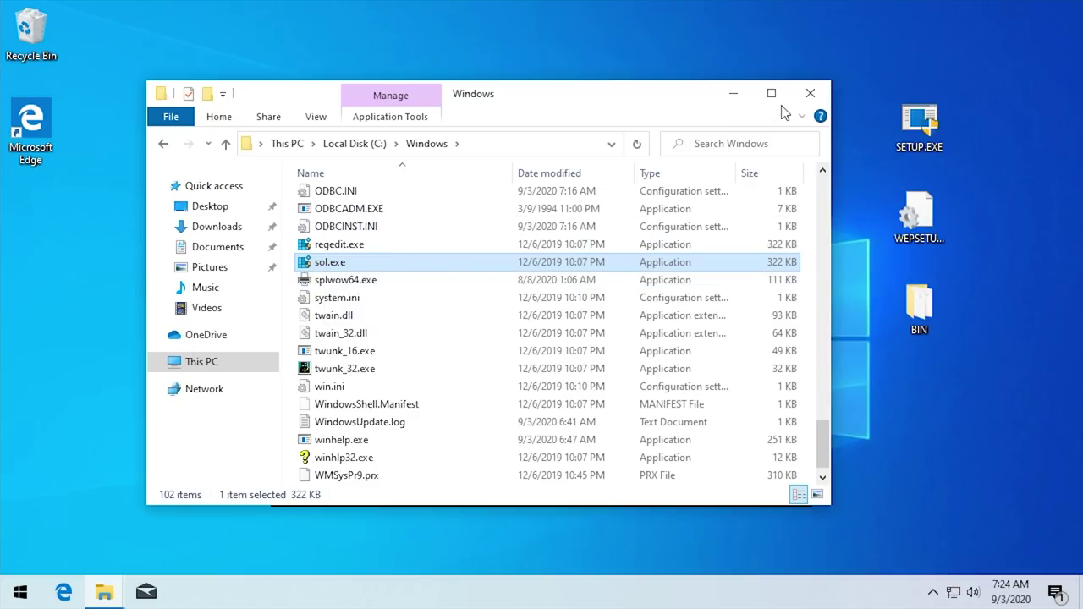
Minimize the Windows folder, launch Solitaire from the Task Jumper, and allow the program through the permission prompt
left_click(733, 94)
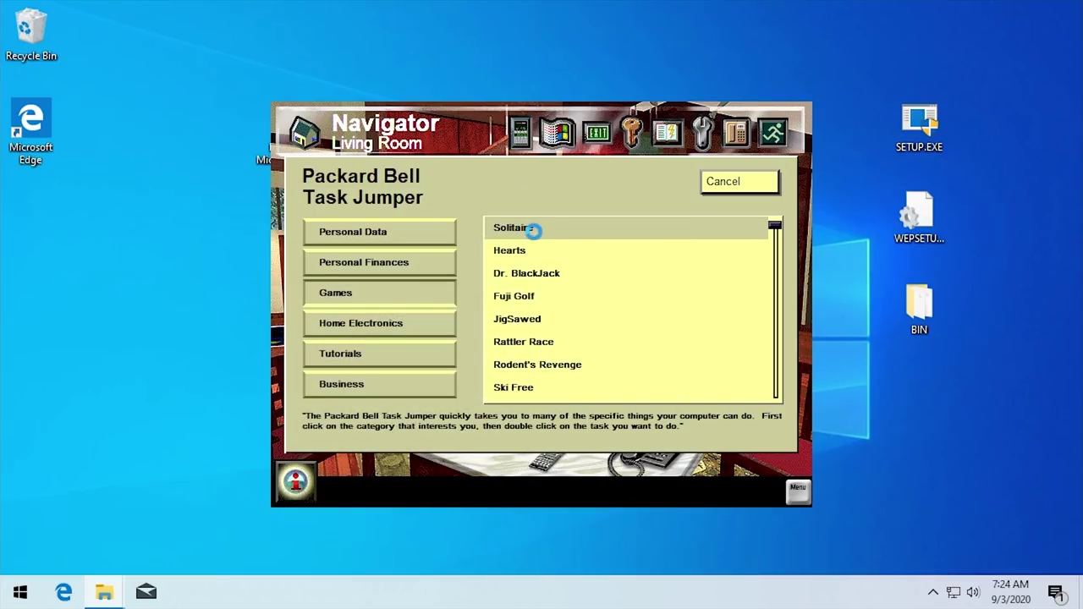
key("Left")
key("Return")
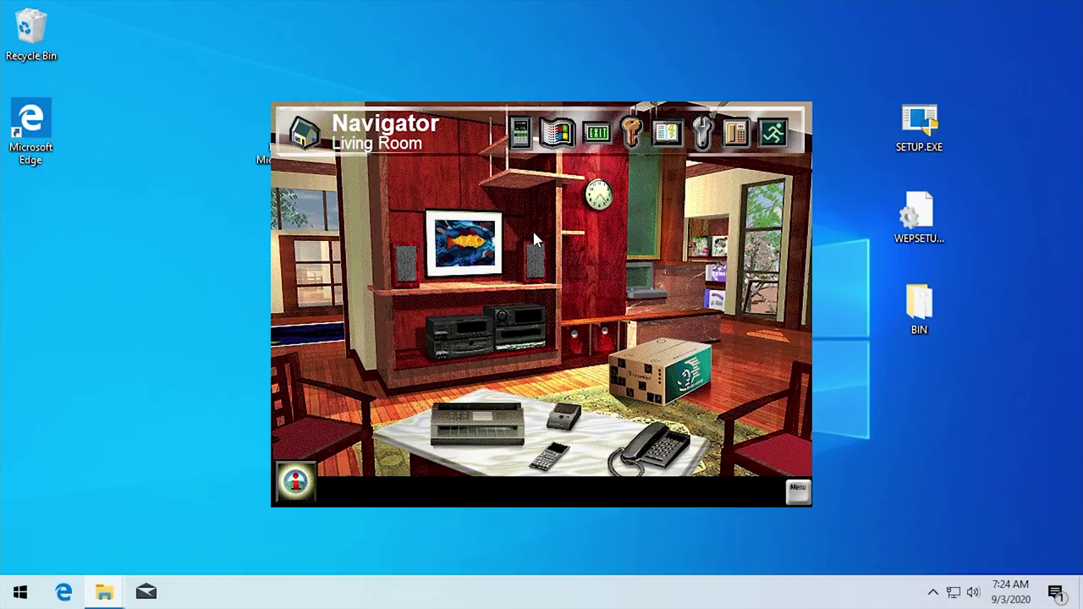
left_click(305, 131)
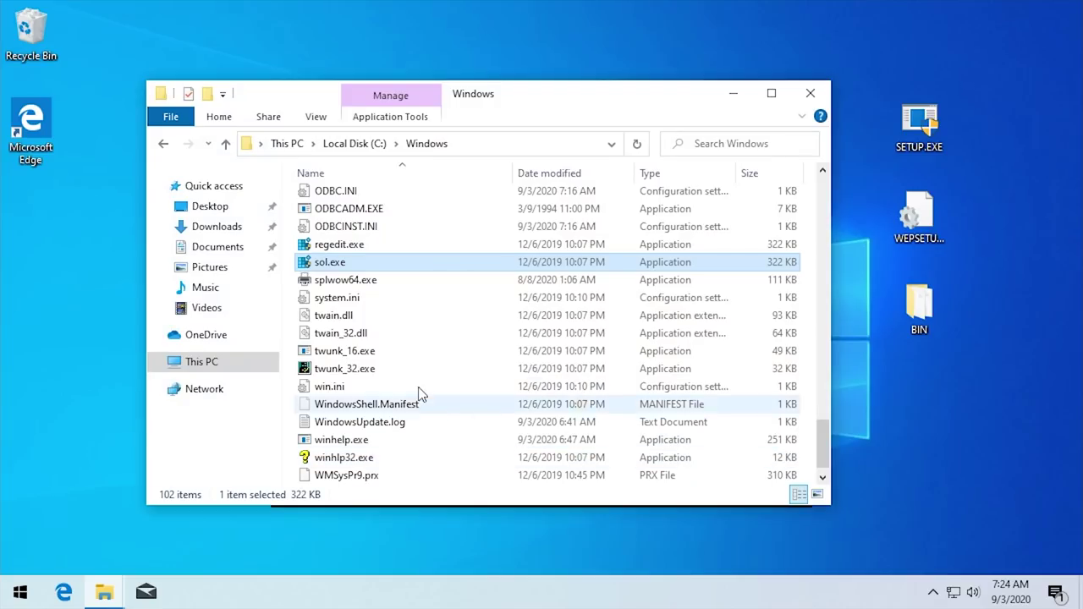
Permanently delete the sol.exe copy of Registry Editor from C:\Windows with administrator permission
scroll(418, 394, "up", 4)
scroll(369, 347, "down", 2)
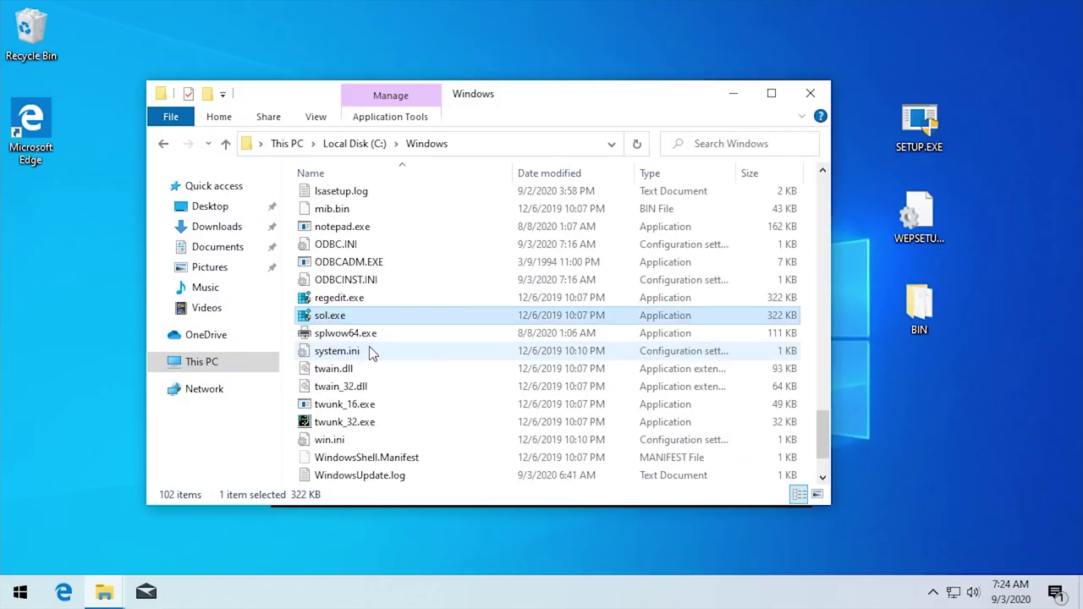
scroll(372, 332, "up", 2)
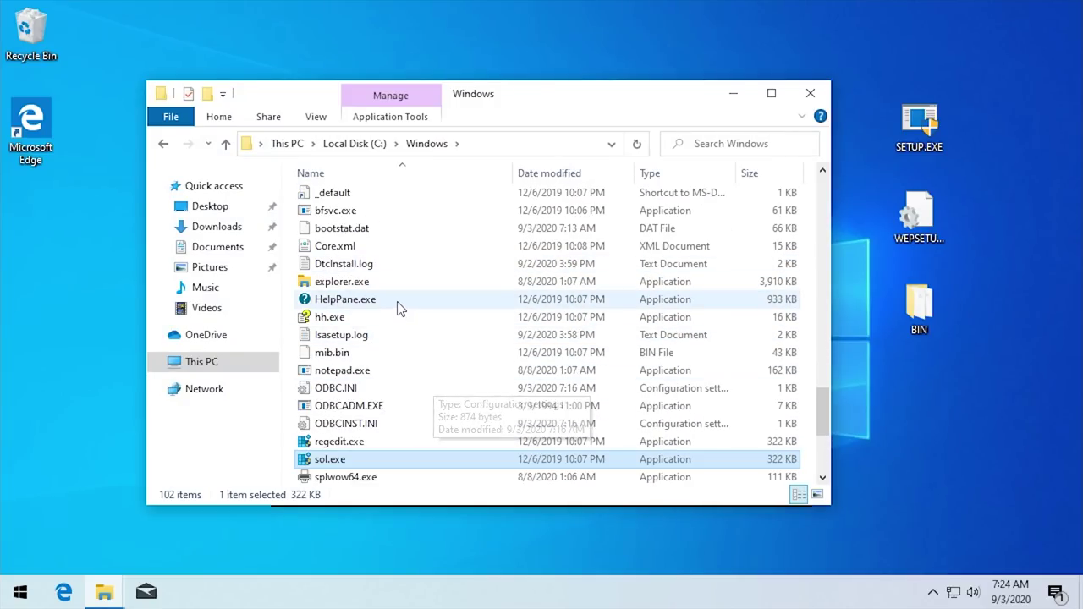
left_click(360, 282)
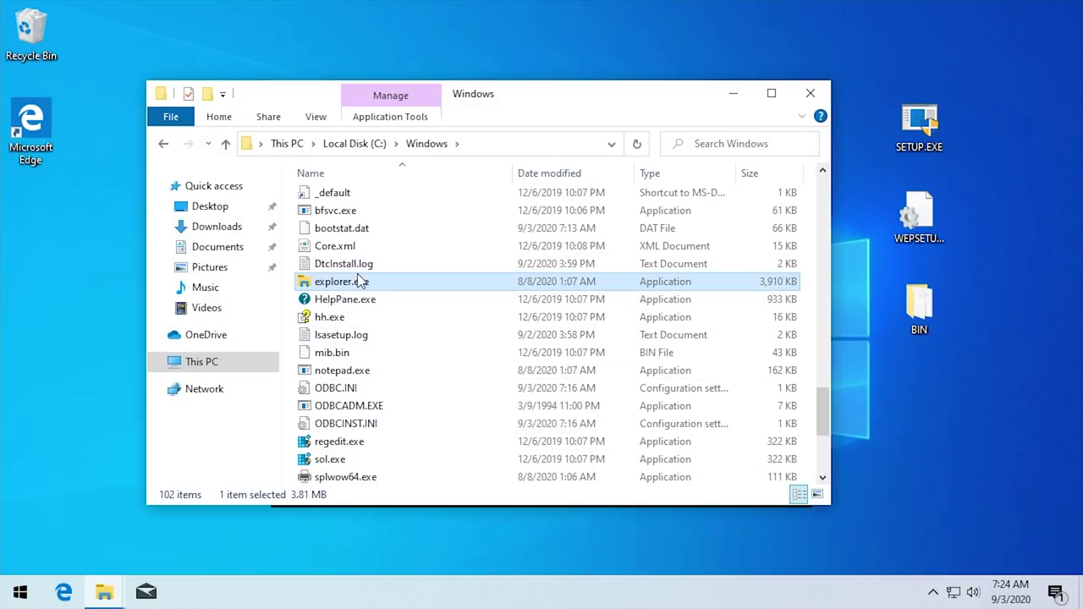
left_click(352, 459)
key("shift+Delete")
key("Return")
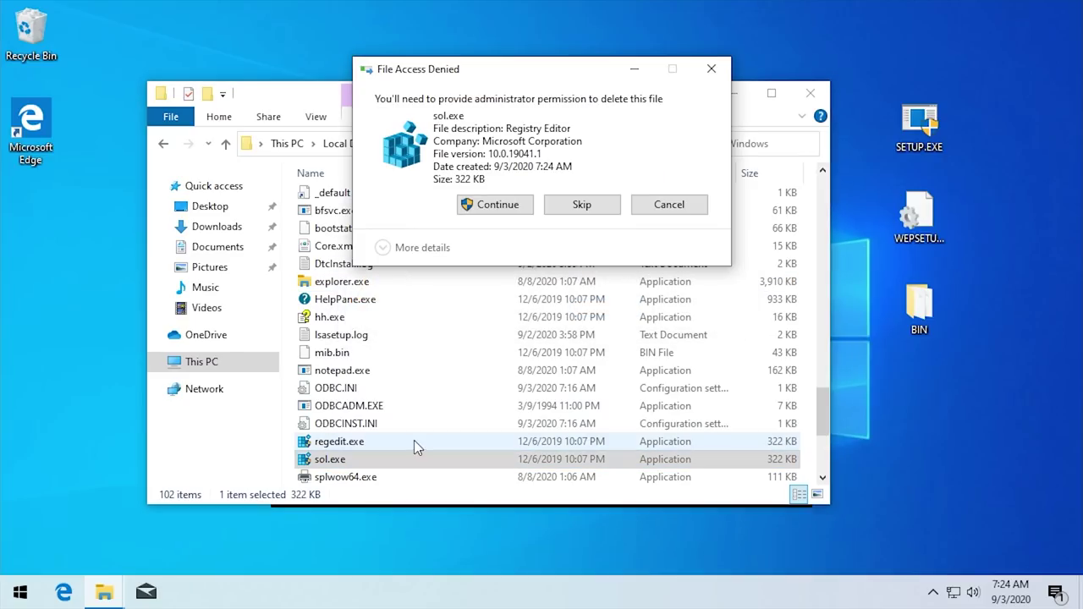
left_click(501, 207)
Duplicate explorer.exe within C:\Windows as sol.exe and minimize the folder window
left_click(356, 282)
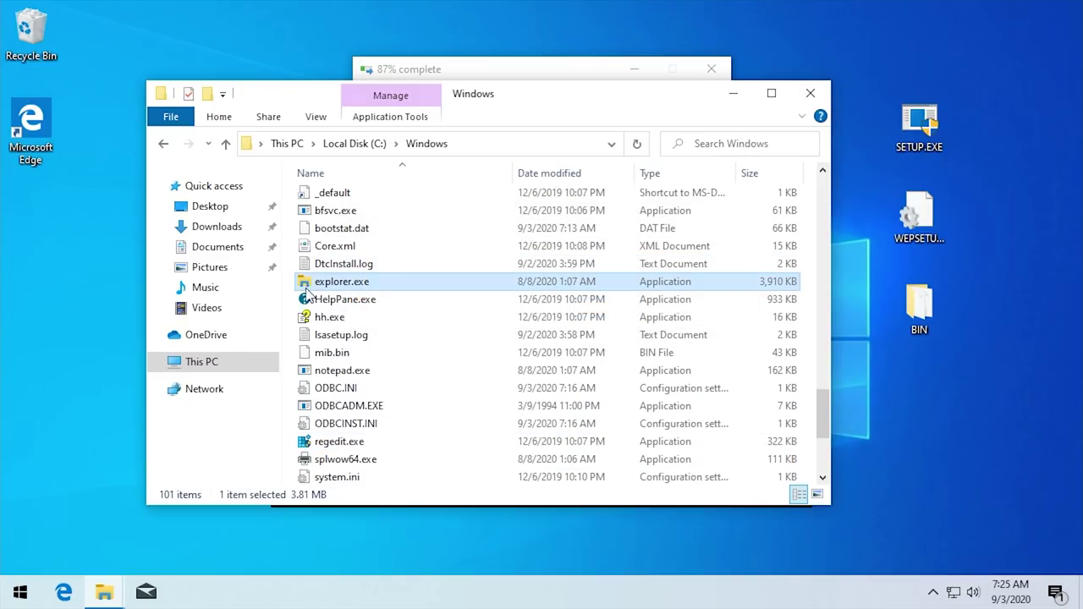
left_click(432, 181)
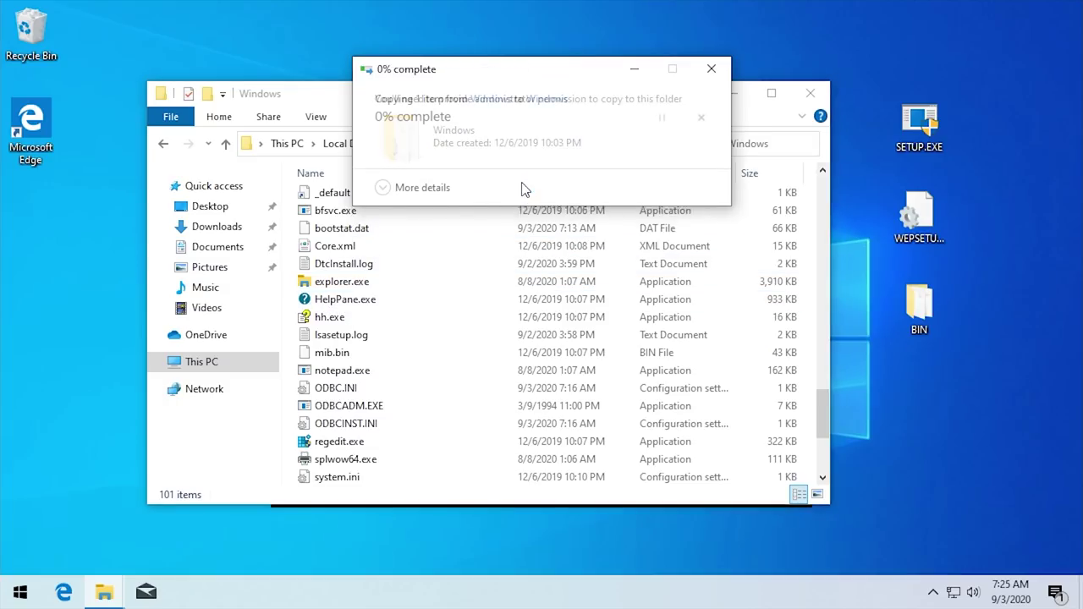
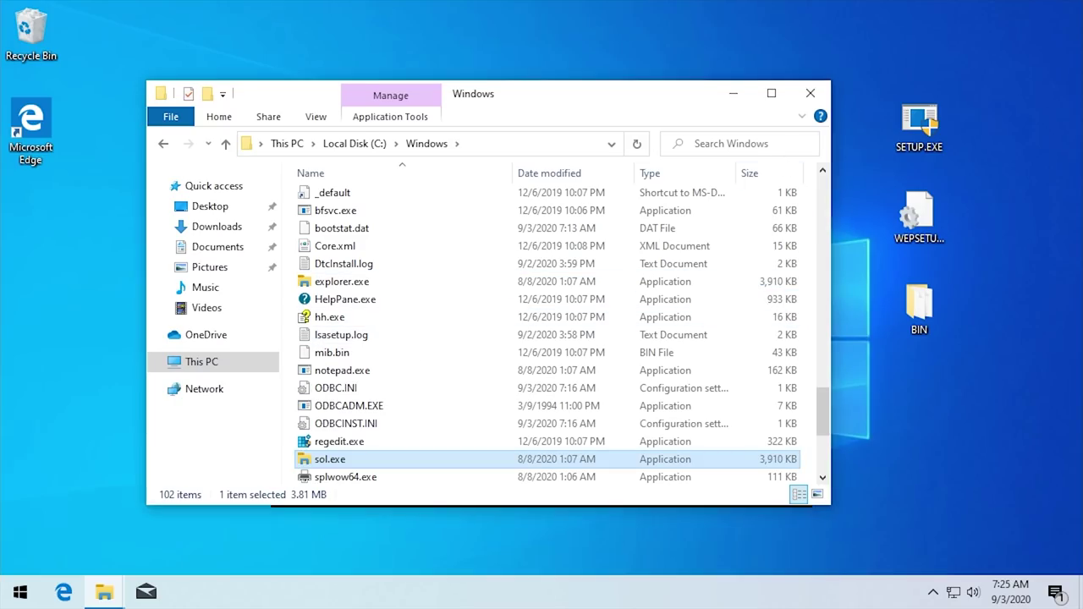
left_click(733, 93)
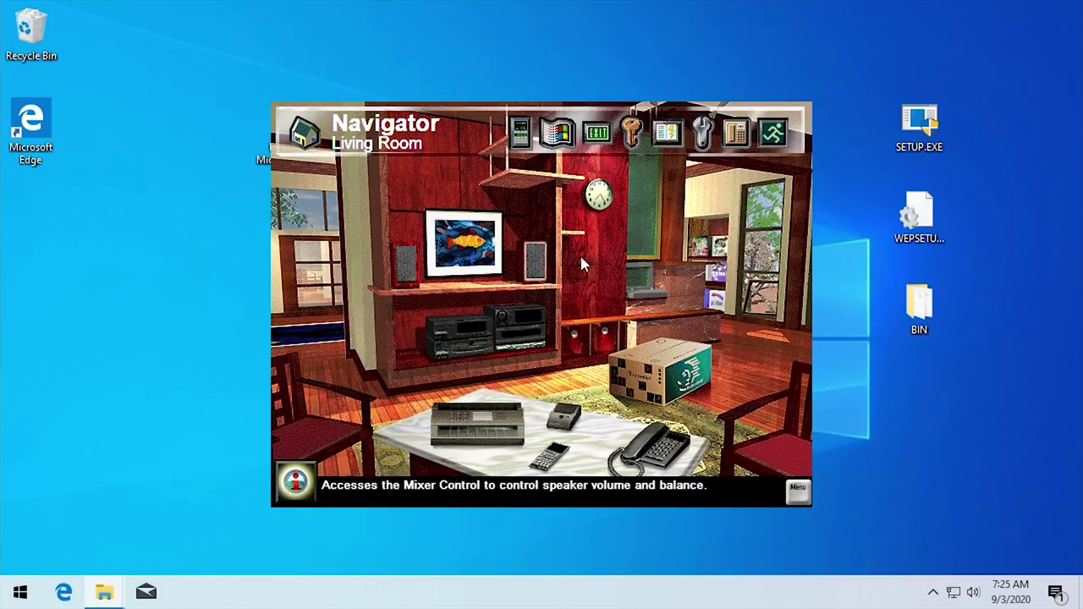
Open the Task Jumper, launch Solitaire from Games, reposition the This PC window, and close it
left_click(639, 290)
left_click(389, 296)
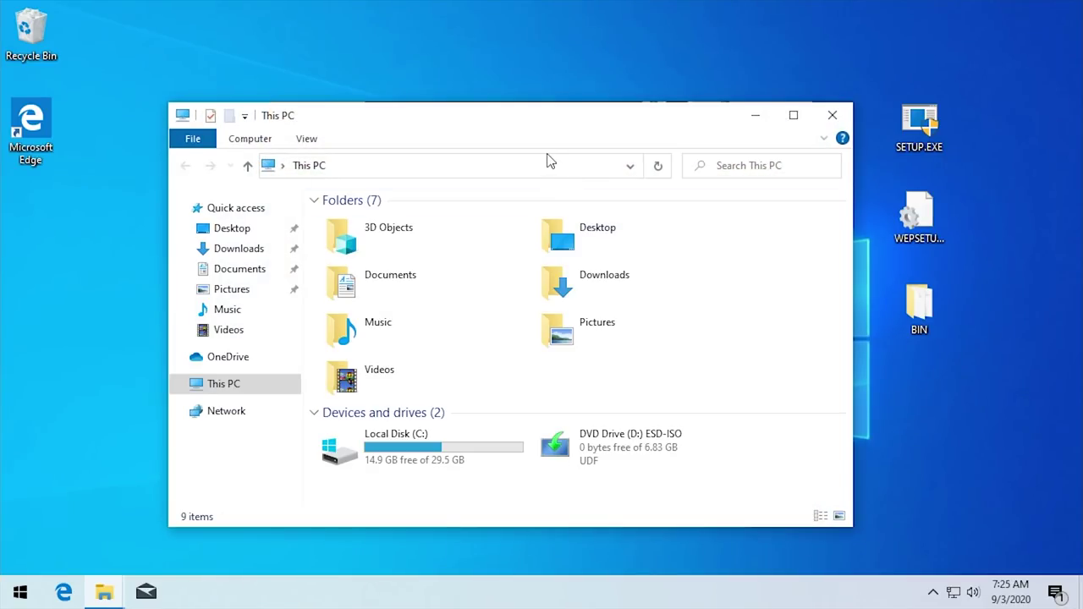
left_click_drag(542, 127, 572, 111)
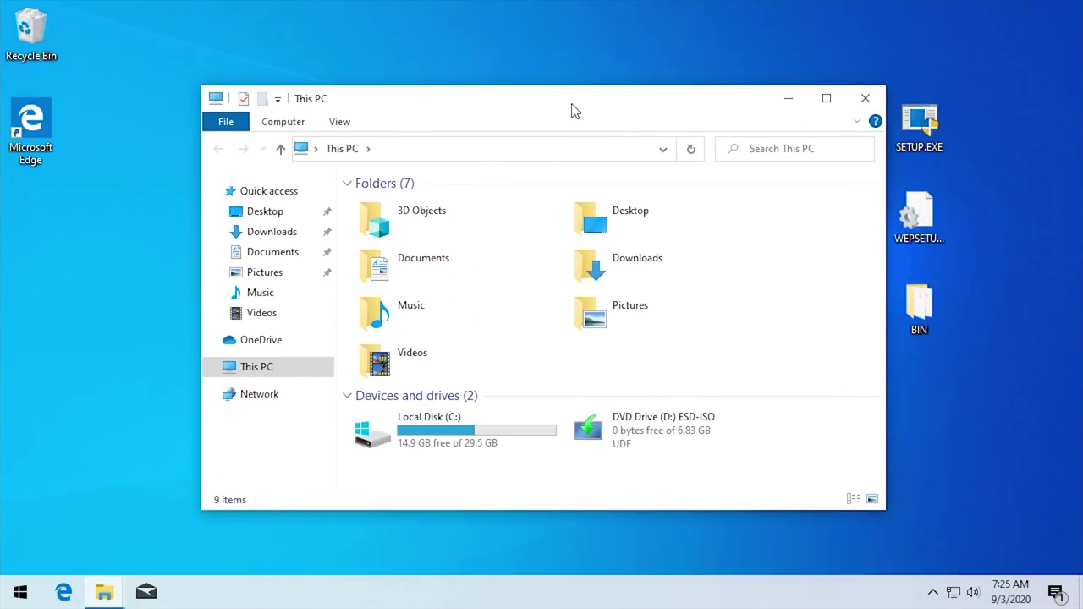
left_click_drag(493, 105, 463, 113)
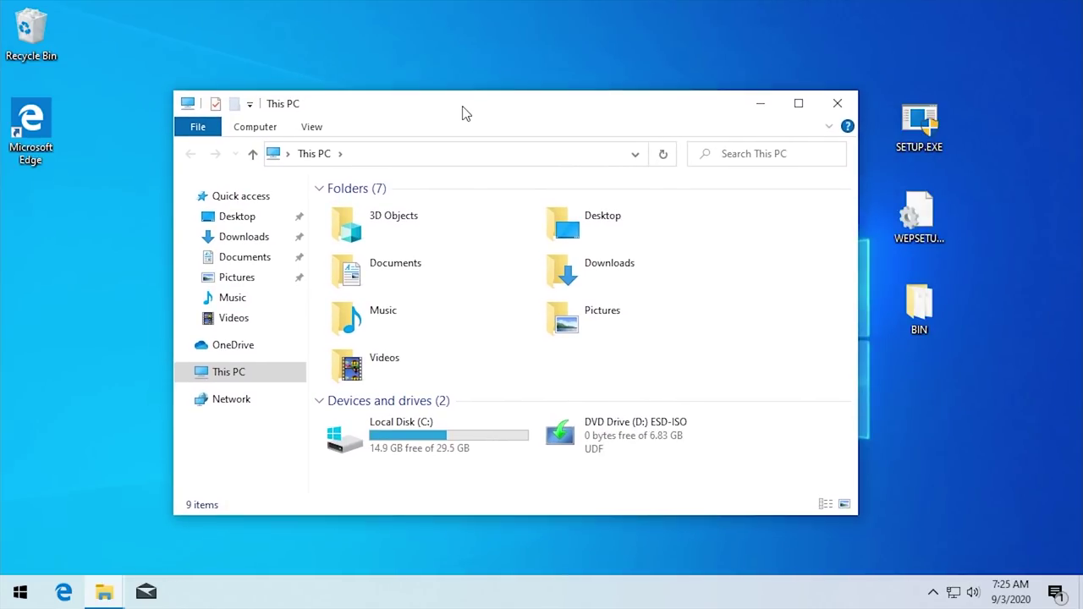
left_click(837, 103)
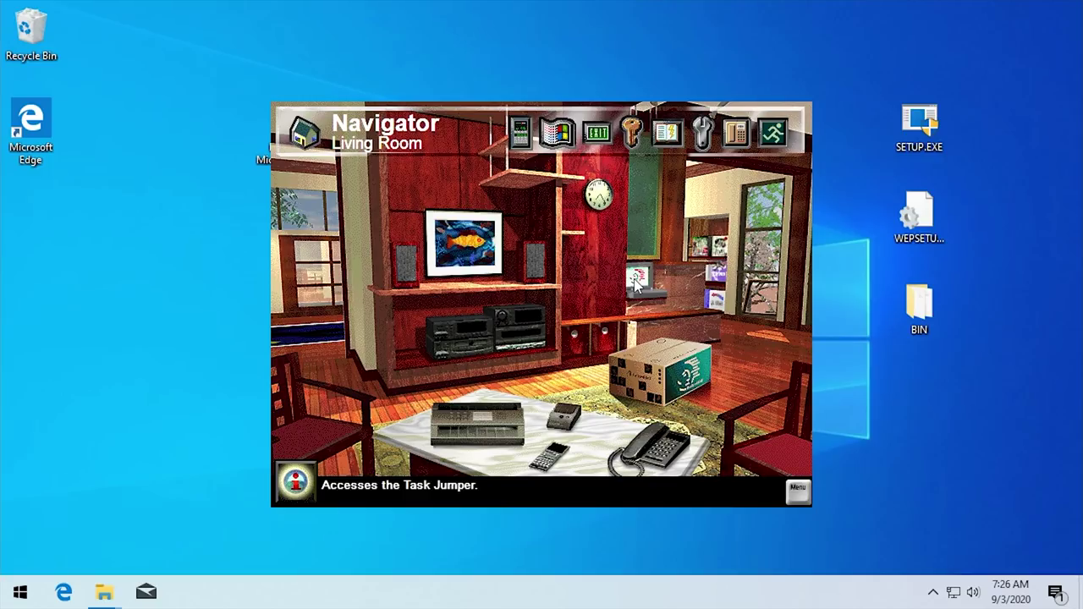
Reopen the Task Jumper from the Living Room, view the Personal Finances and Personal Data tasks, and close it
left_click(637, 285)
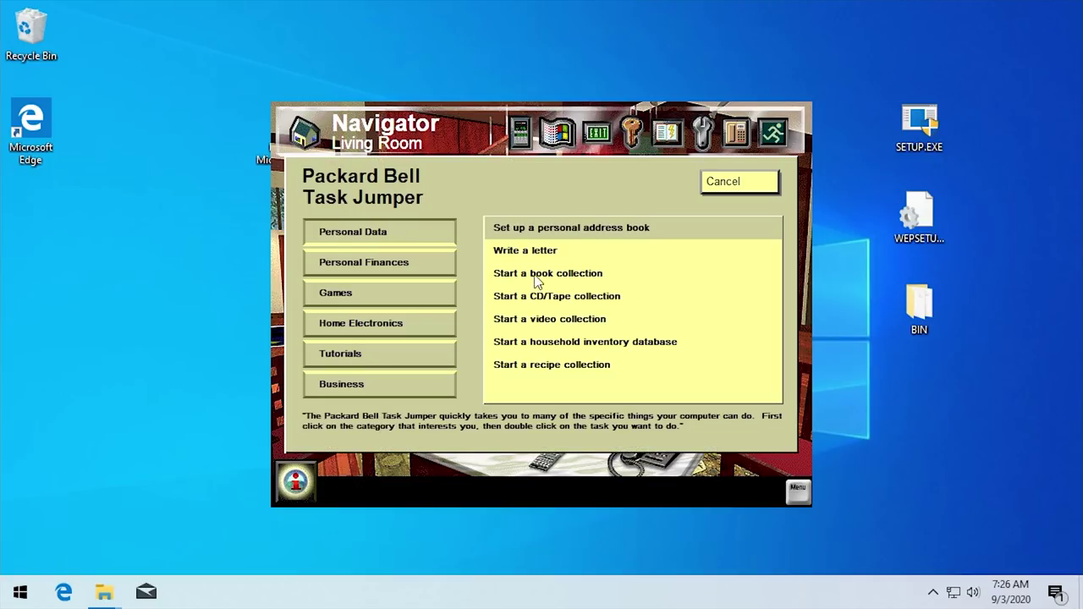
left_click(406, 261)
left_click(369, 231)
left_click(738, 179)
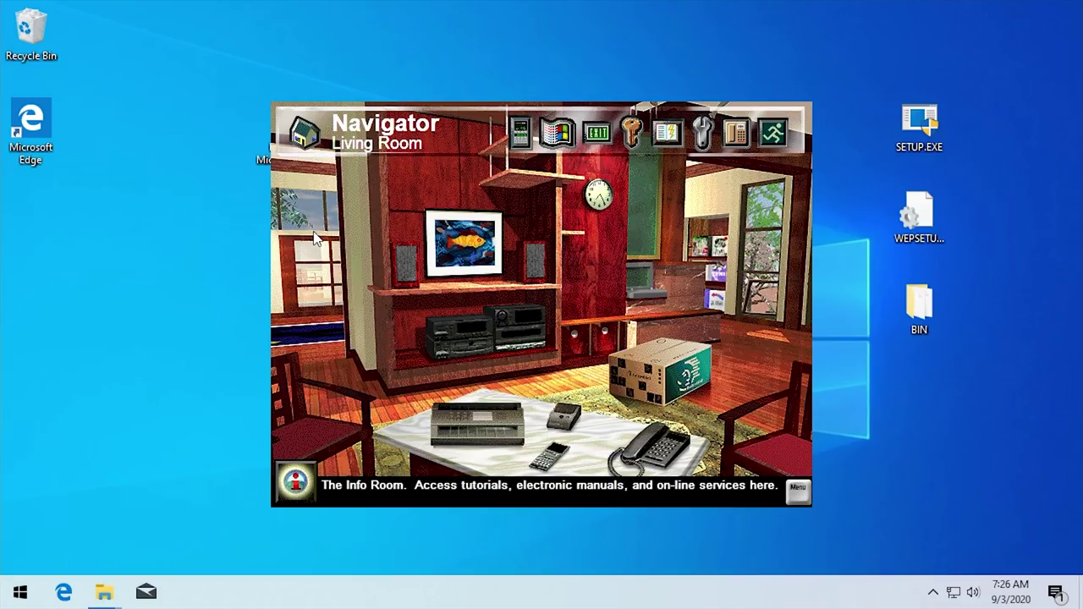
Enter the Info Room, open Date and Time from the wall clock, and dismiss the dialog
left_click(316, 240)
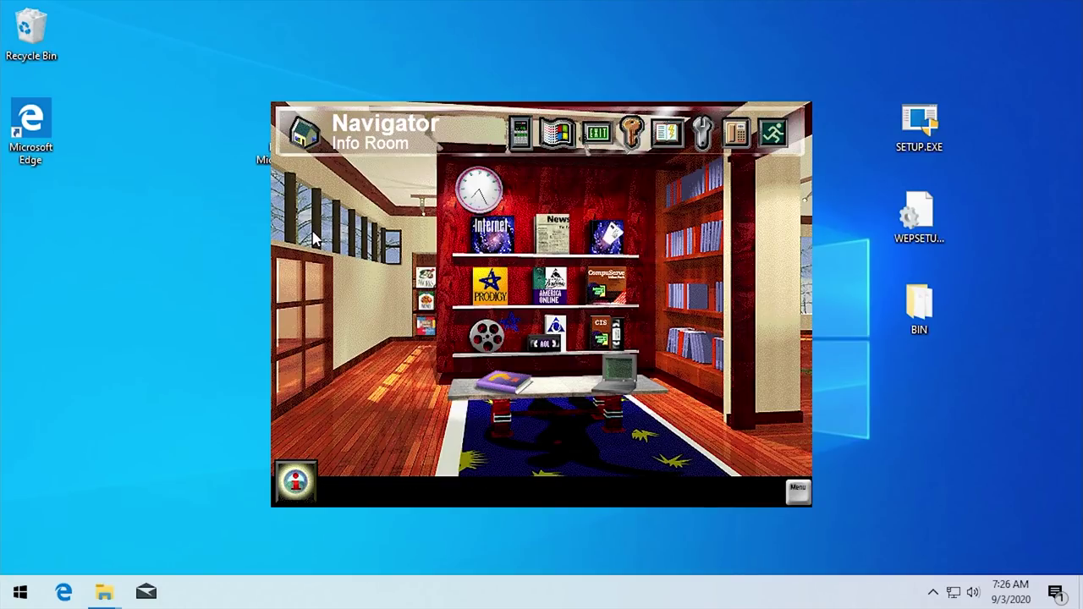
left_click(478, 190)
left_click_drag(158, 68, 404, 91)
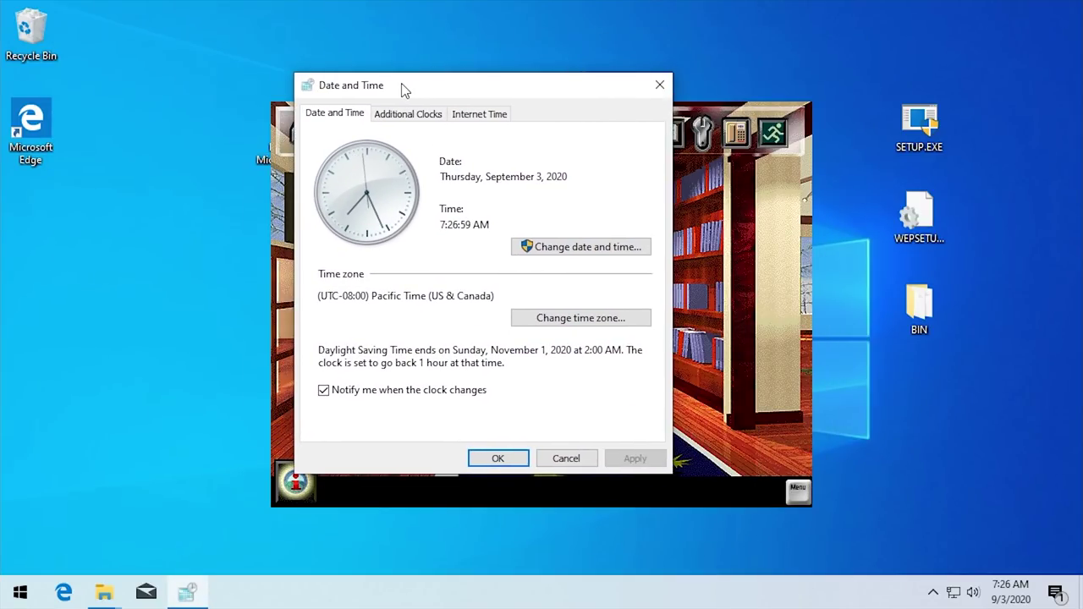
left_click(613, 141)
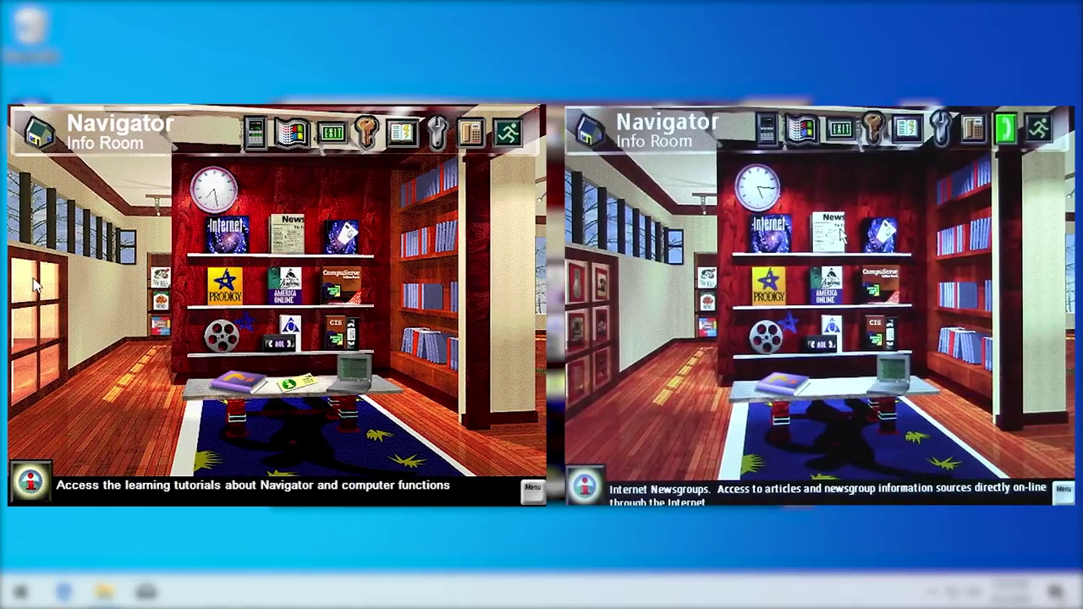
Try to open the learning tutorials through the Info Room's door and cancel the Packard Bell Navigator CD request
left_click(296, 295)
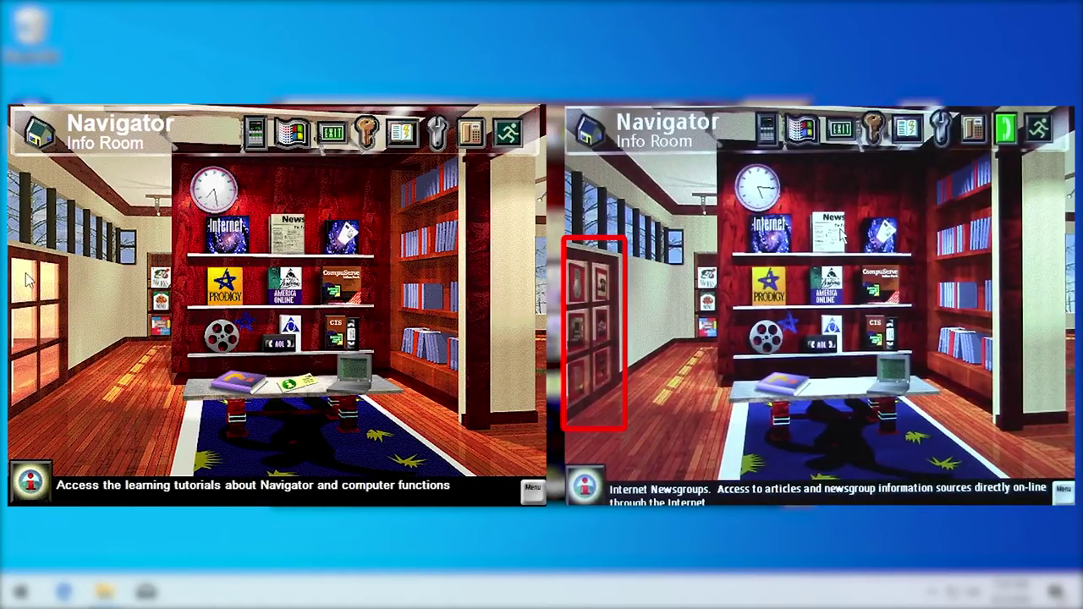
left_click(43, 328)
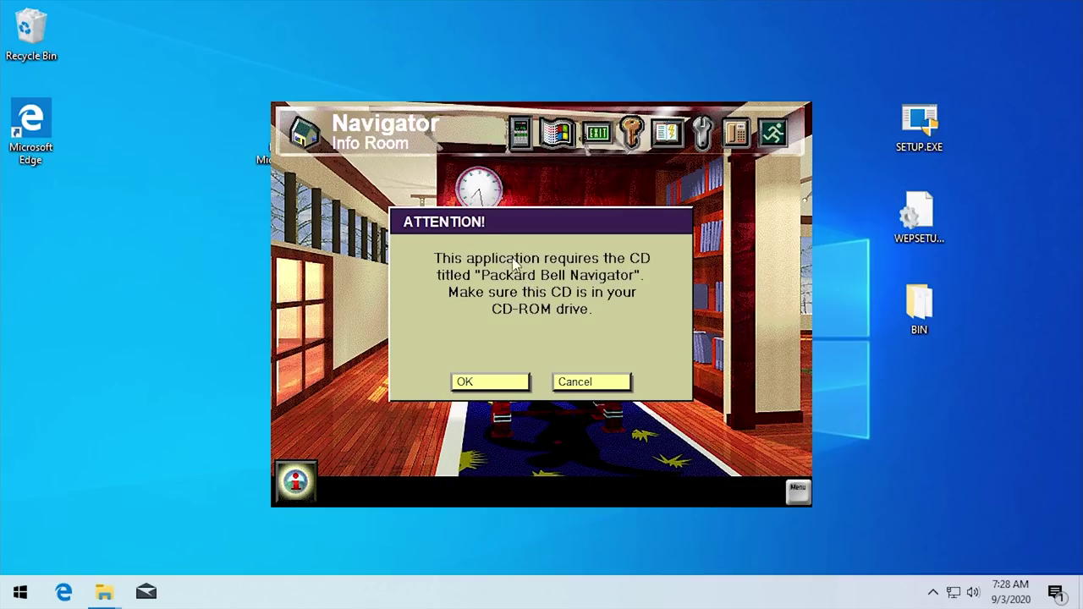
left_click(577, 380)
Go to the Software Room, try to launch Microsoft Works from the shelf, and dismiss the error
left_click(403, 303)
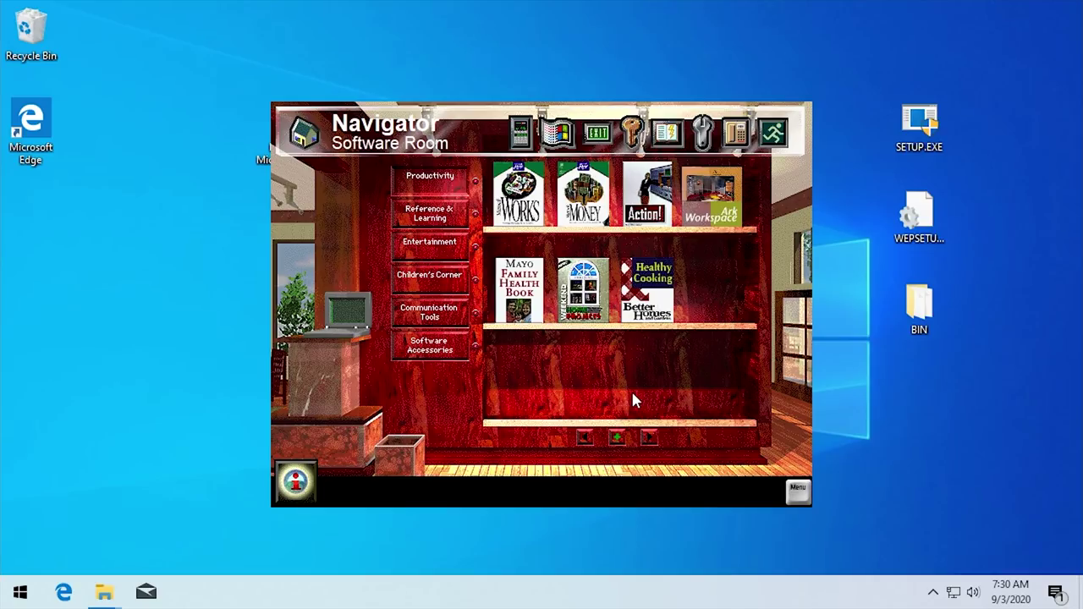
left_click(518, 193)
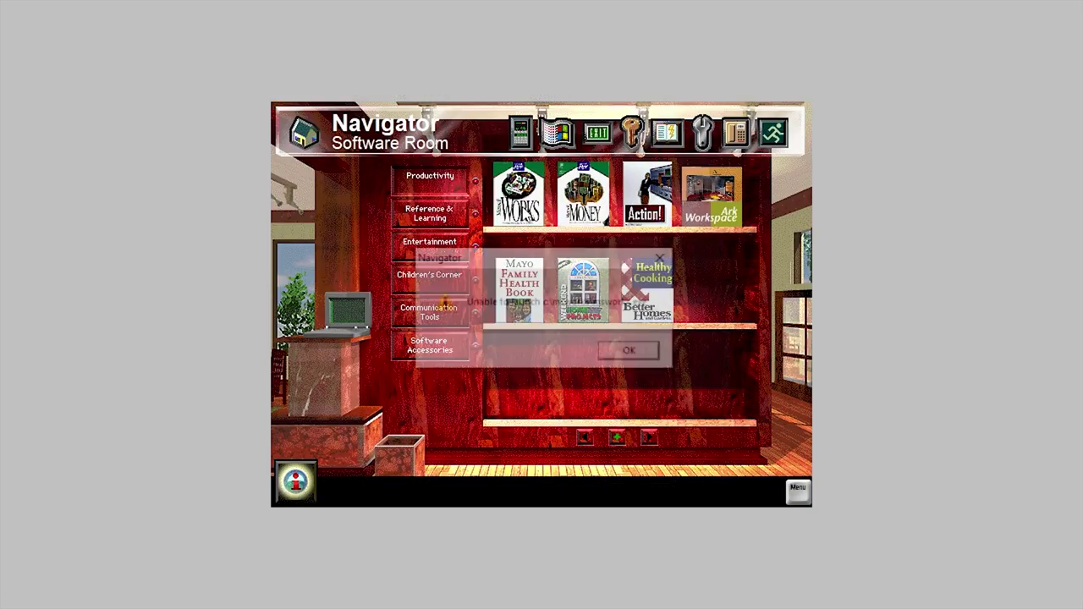
left_click(609, 352)
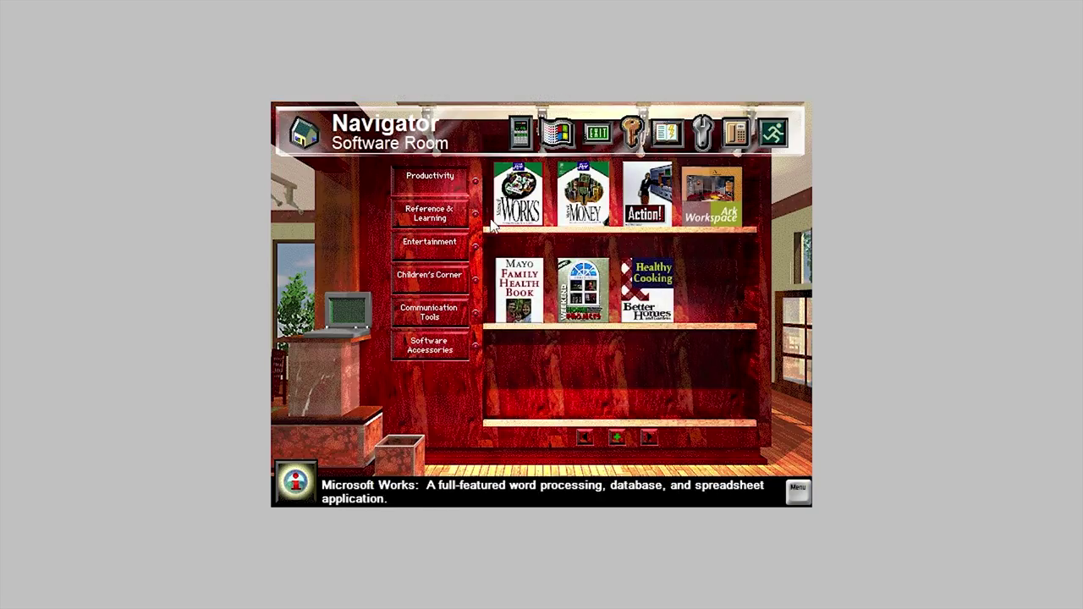
Browse the Reference & Learning, Entertainment and Software Accessories shelves in the Software Room
left_click(430, 212)
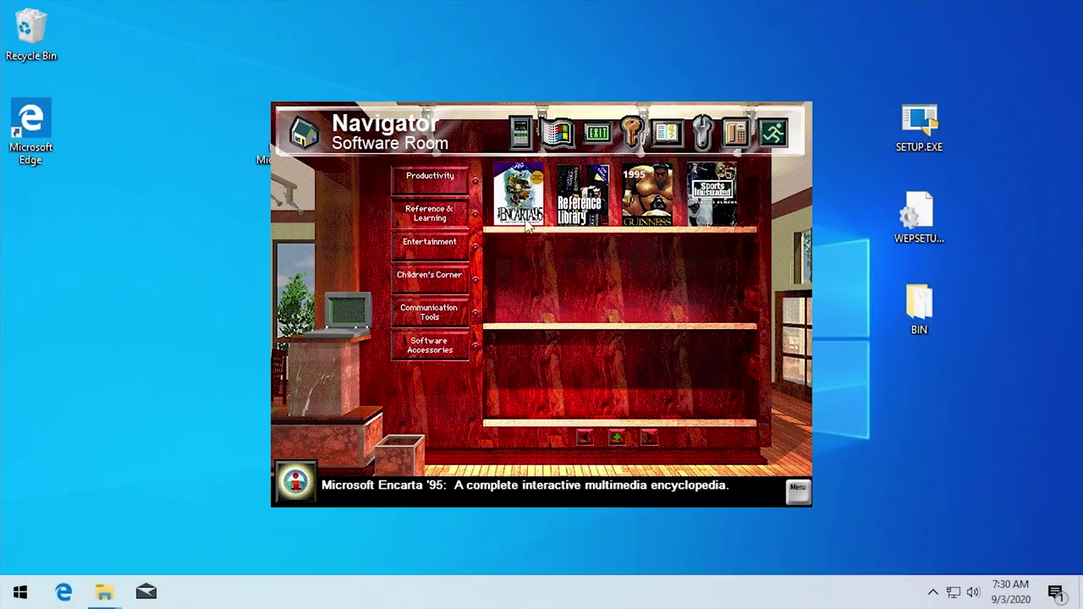
left_click(439, 247)
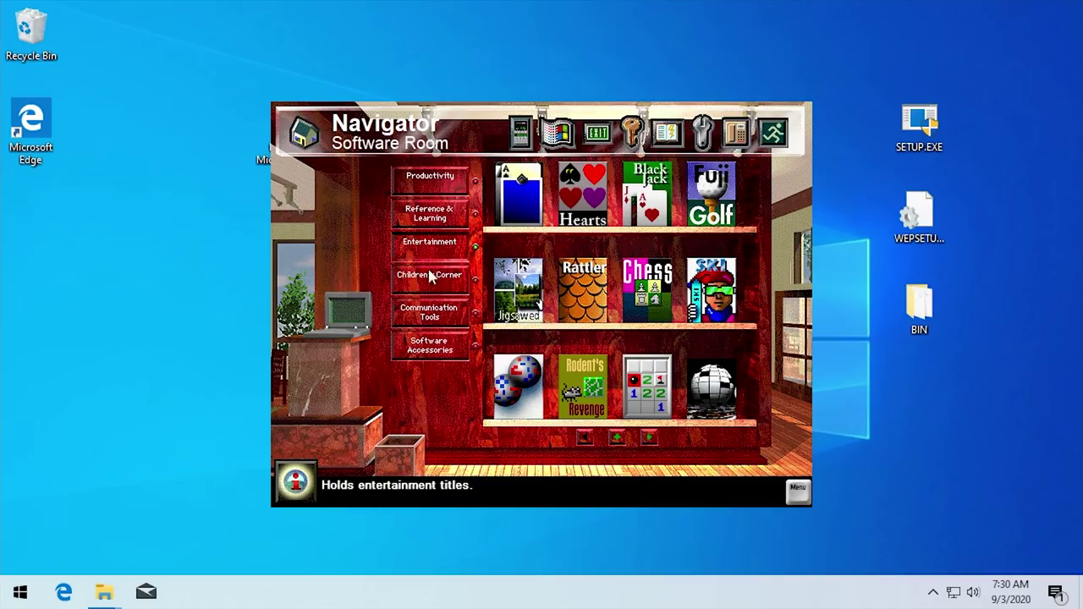
left_click(430, 347)
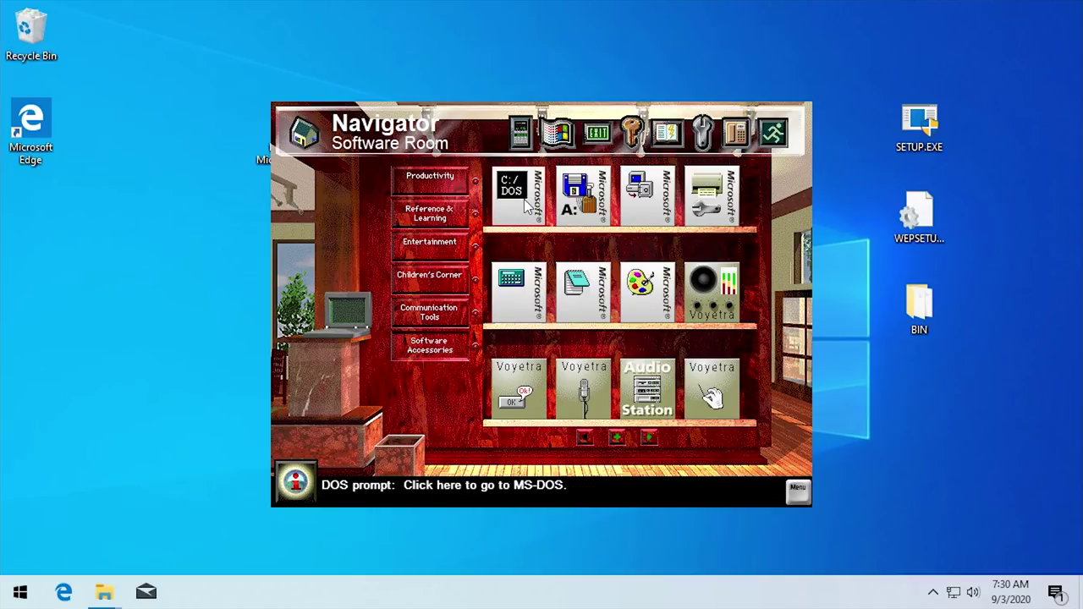
Test launching items from the Software Accessories shelf, including Notepad, and close the windows they open
left_click(582, 291)
left_click(852, 79)
left_click(574, 218)
left_click(626, 352)
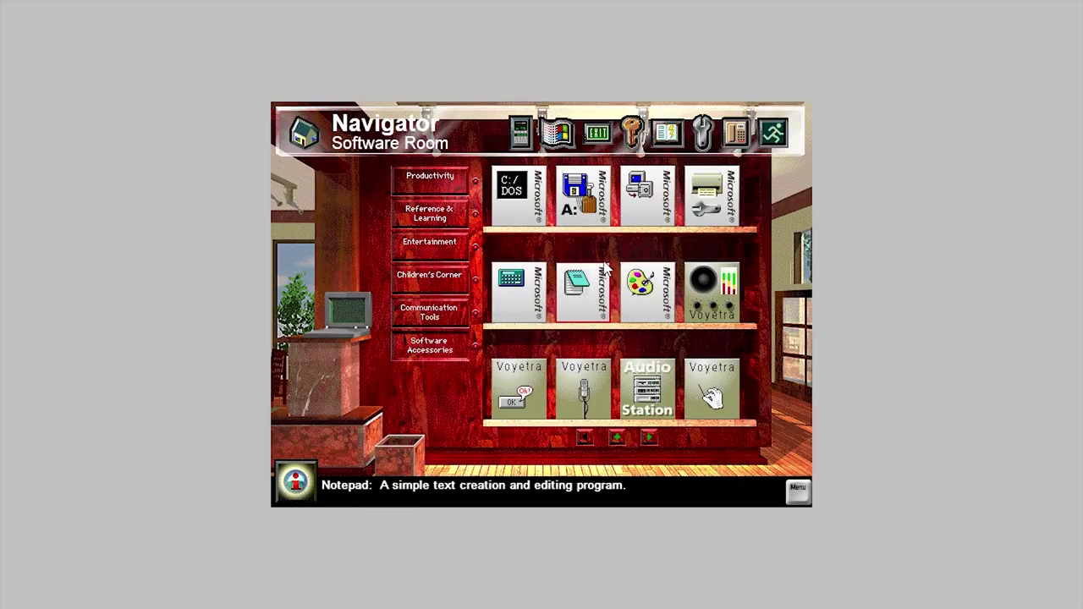
left_click(596, 283)
left_click(851, 79)
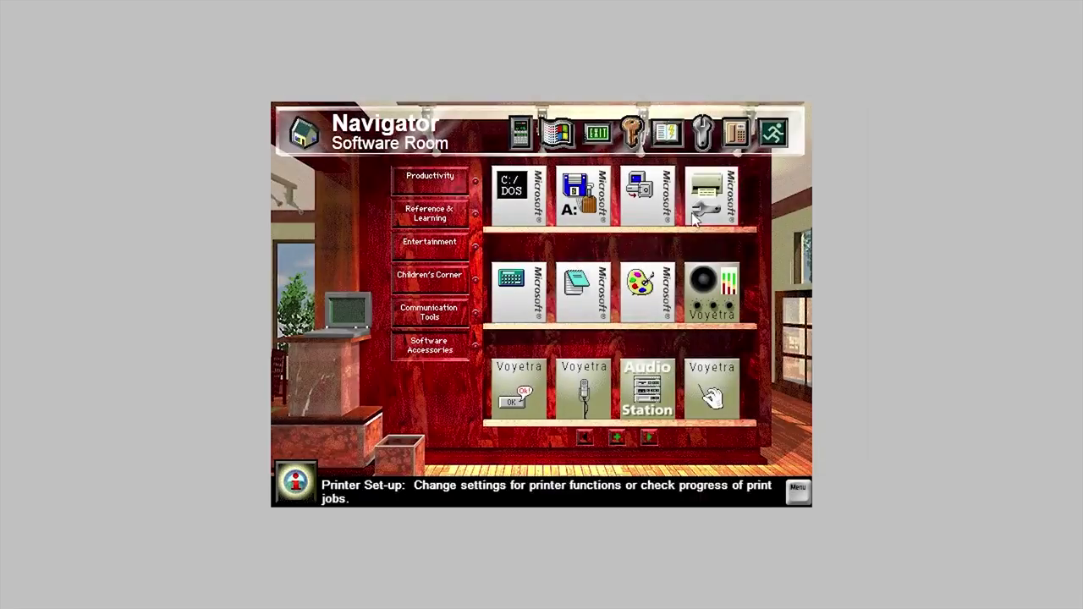
Add the already installed Internet Explorer, Command Prompt and Narrator to the Productivity shelf
left_click(434, 187)
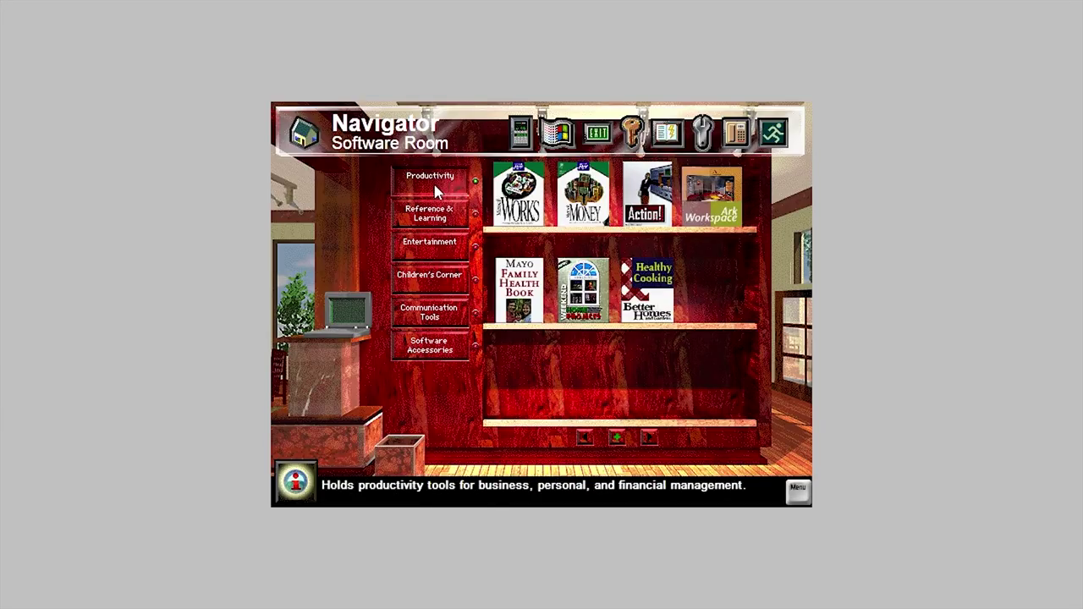
left_click(619, 438)
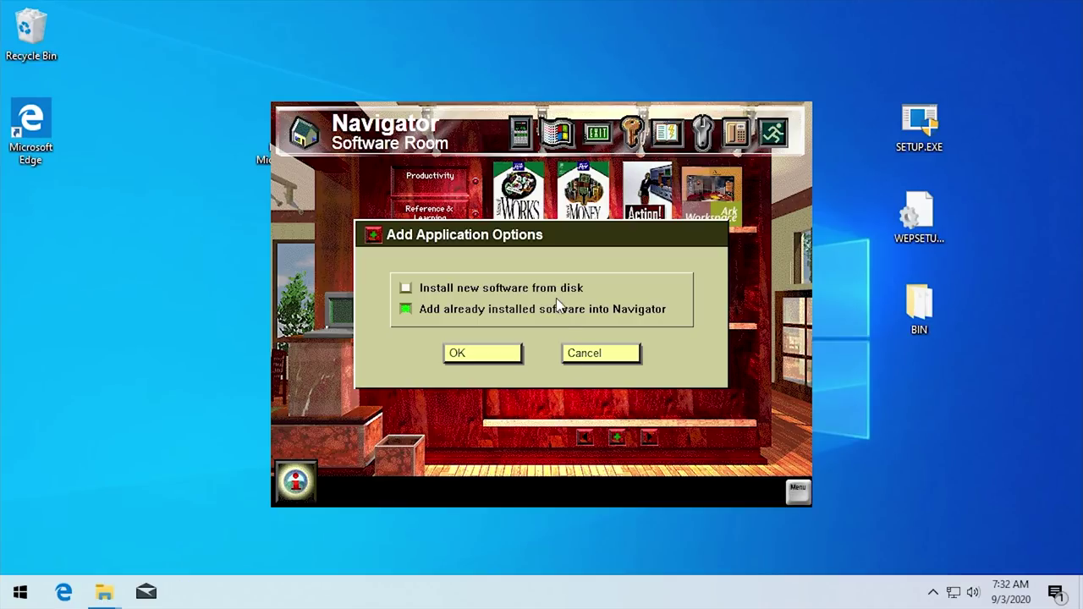
left_click(465, 354)
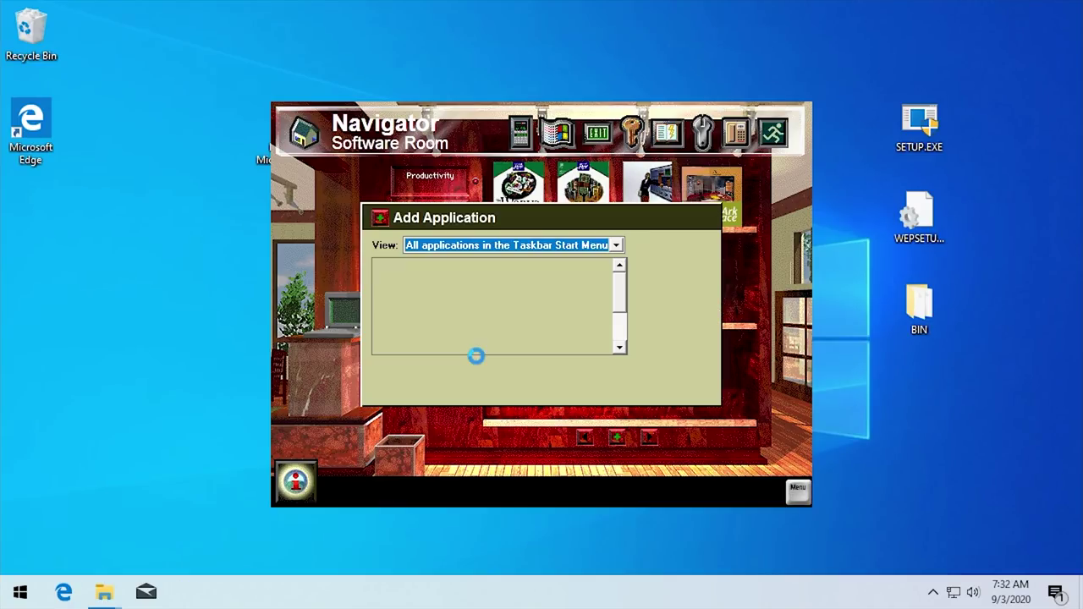
left_click(438, 308)
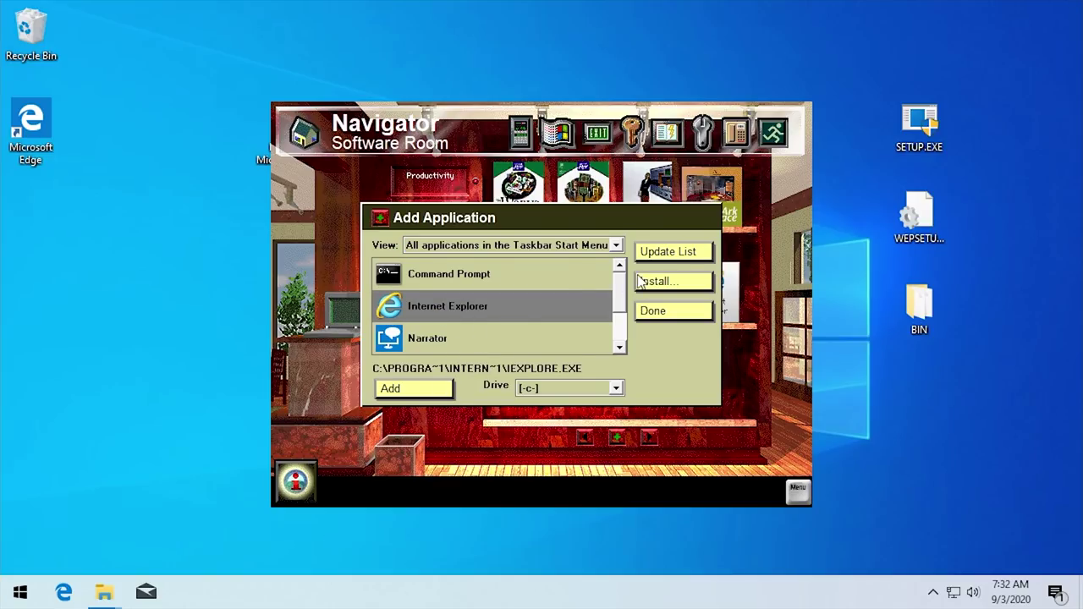
left_click(477, 279)
left_click(403, 392)
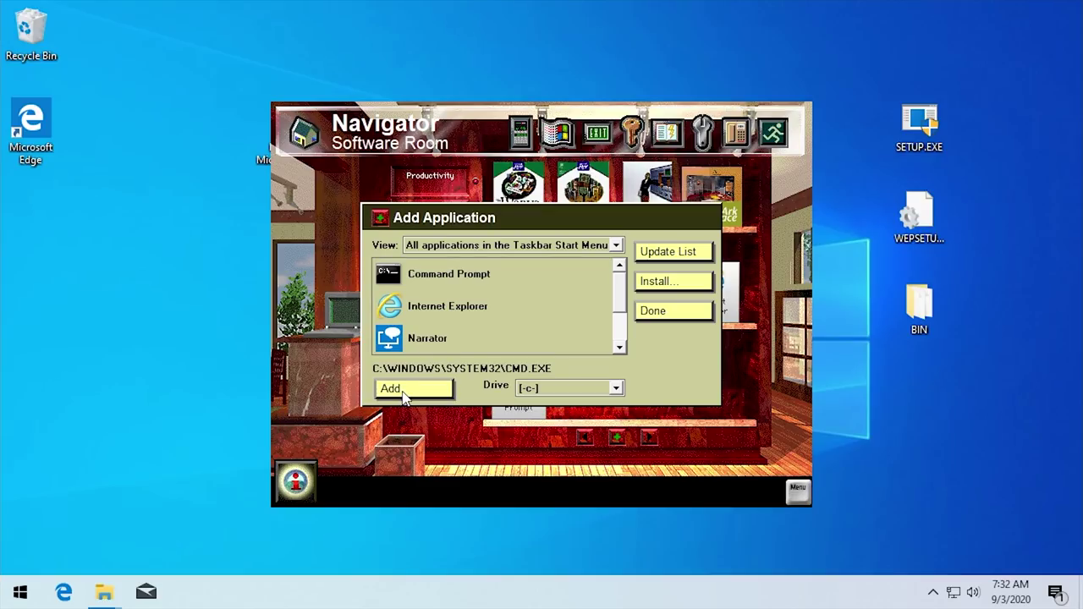
left_click(442, 342)
left_click(430, 390)
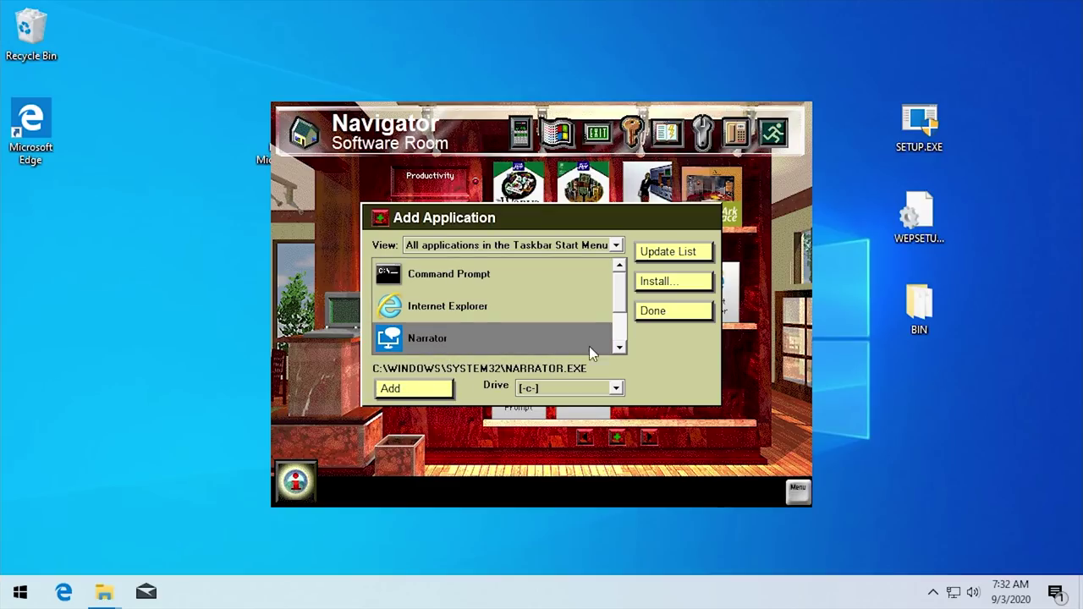
left_click(686, 314)
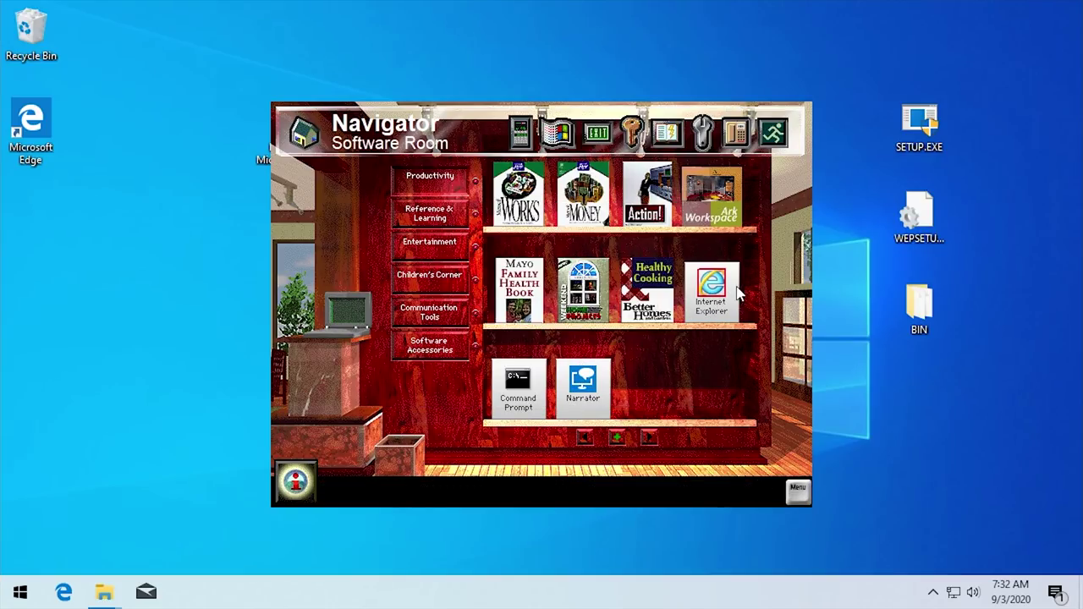
Test the added shelf items by opening and closing Internet Explorer and running winver from Command Prompt
left_click(710, 287)
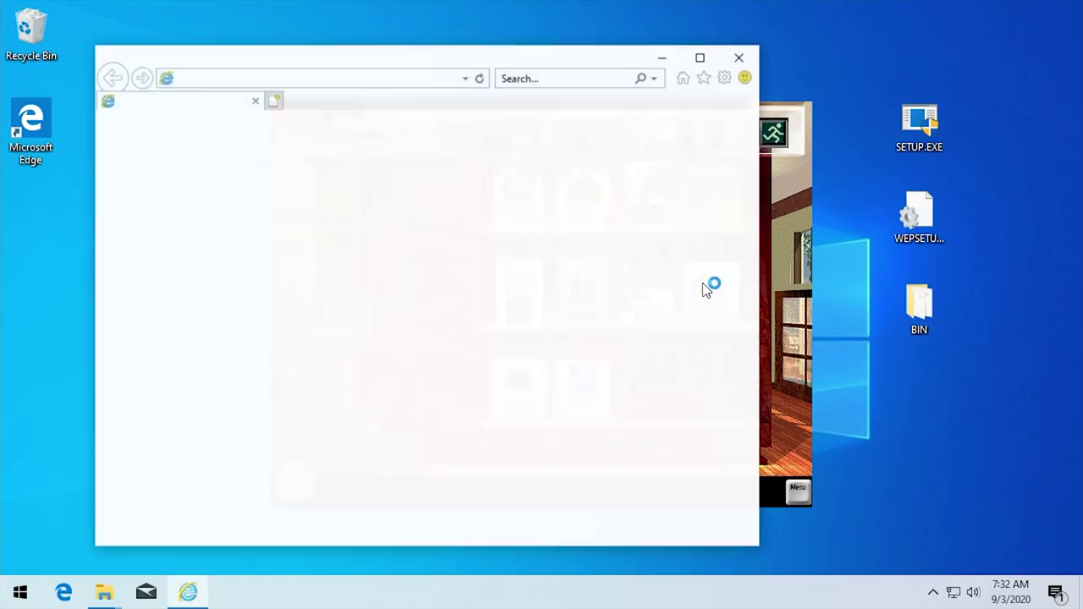
left_click(739, 55)
left_click(518, 386)
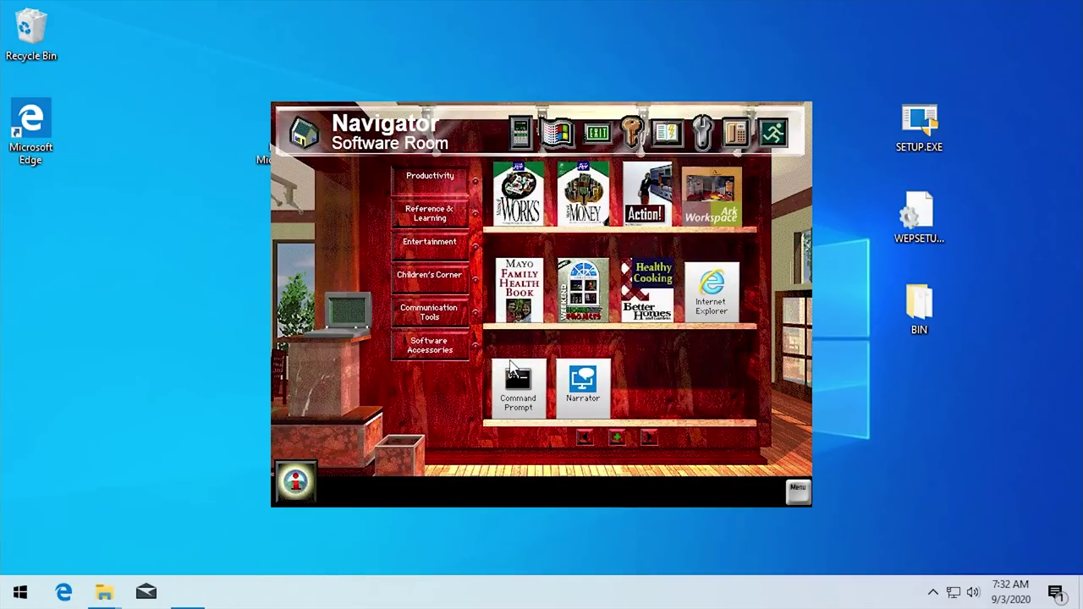
type("winver")
key("Return")
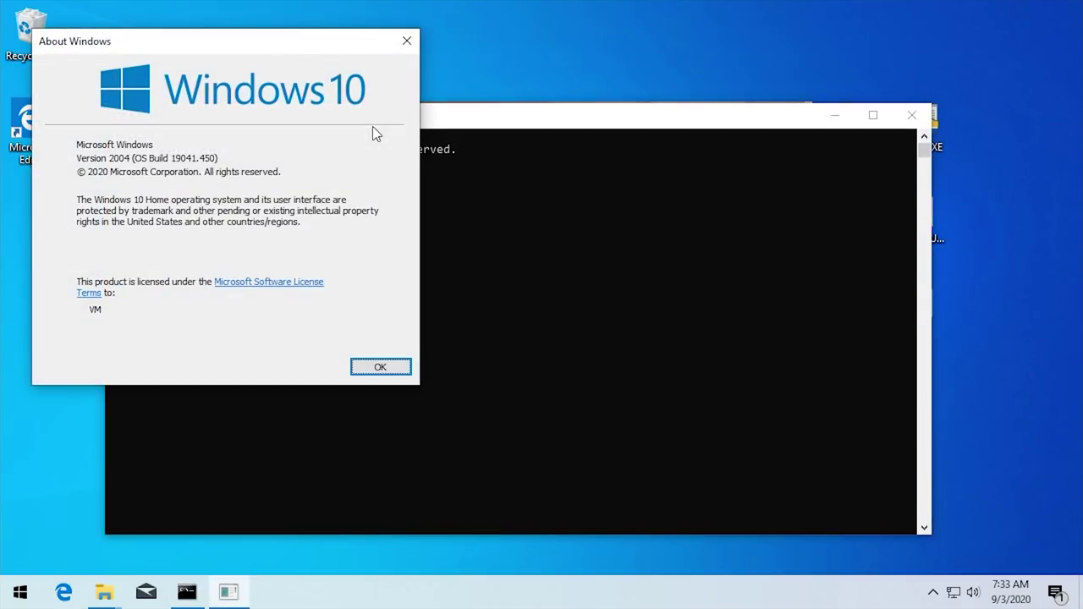
left_click(380, 367)
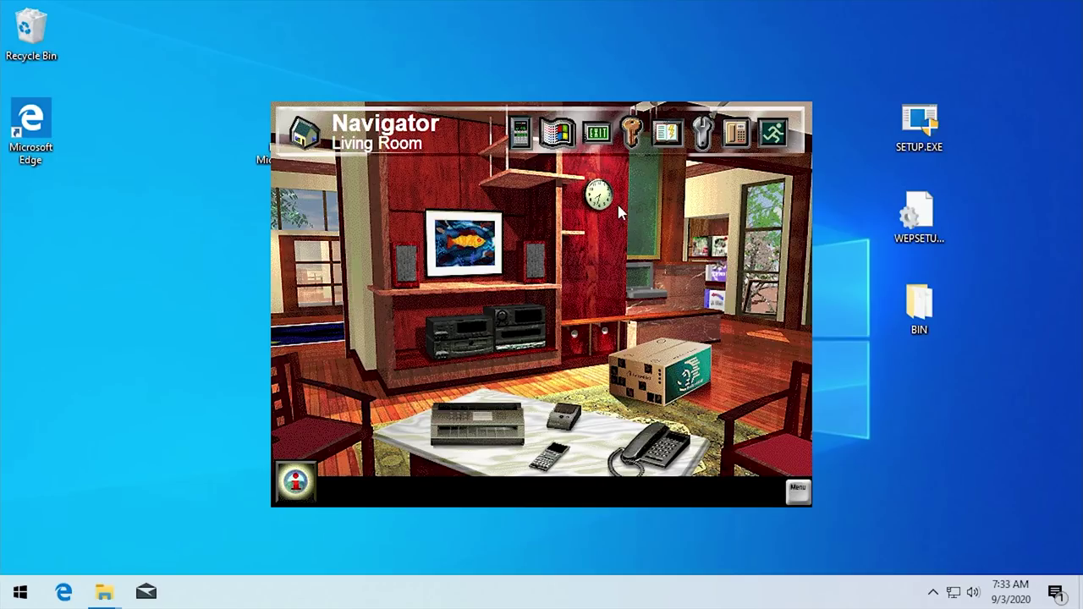
Exit Navigator from the Living Room and return to Windows
left_click(559, 138)
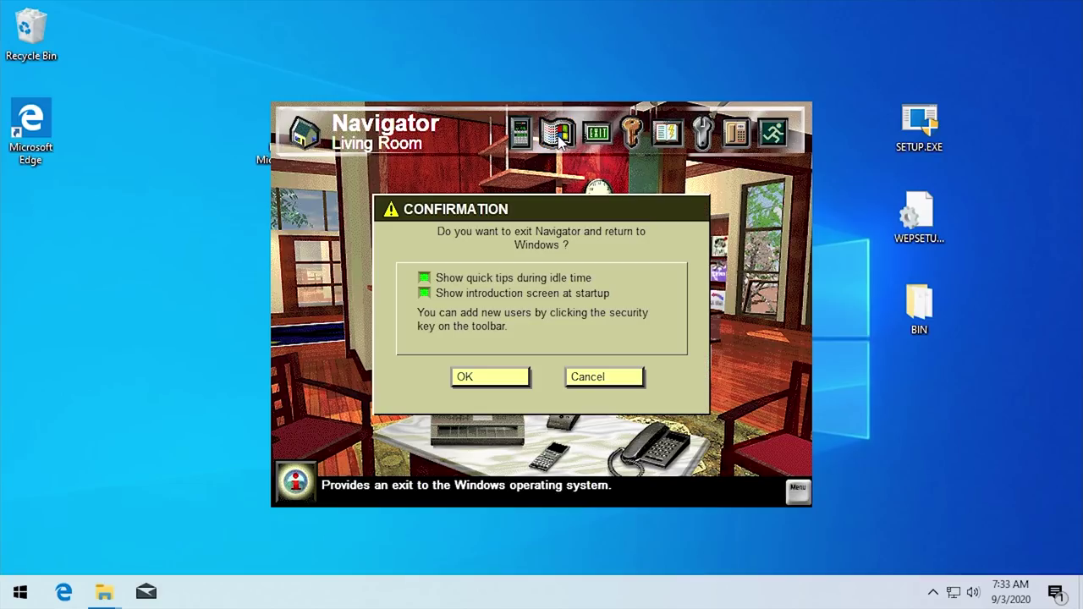
left_click(489, 374)
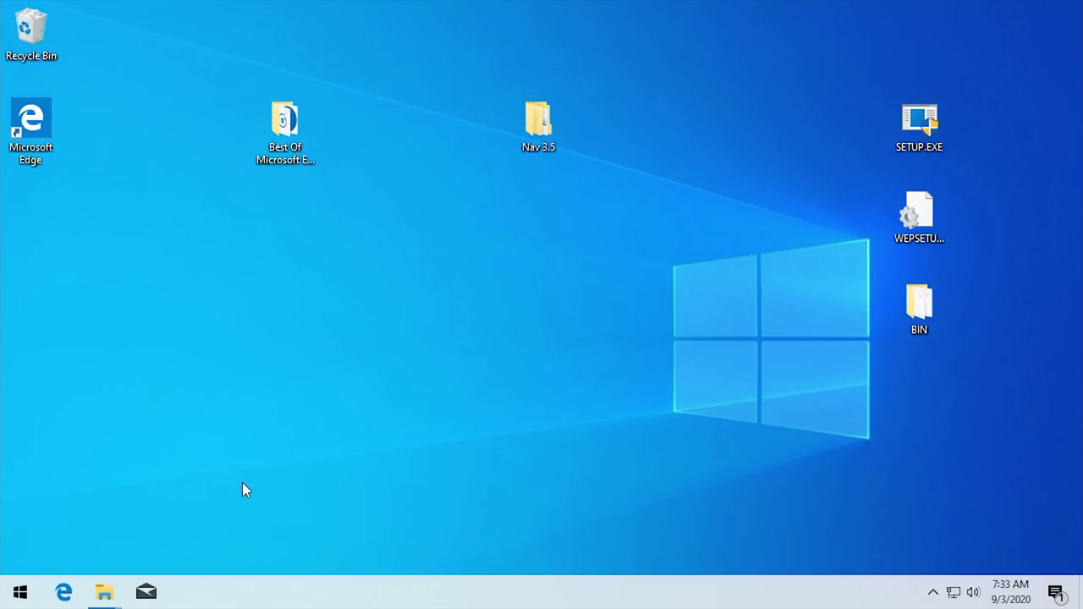
Open the Winlogon Shell value in Registry Editor for editing and locate NAV.EXE in the C: drive's nav folder
key("super+r")
type("regedit")
key("Return")
left_click(419, 404)
scroll(432, 343, "down", 5)
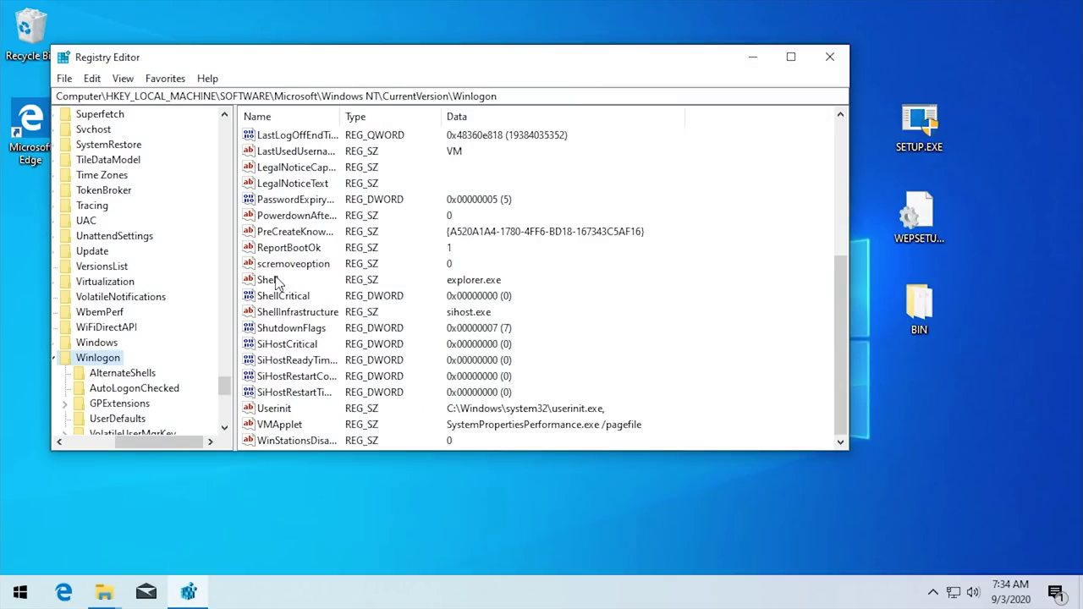
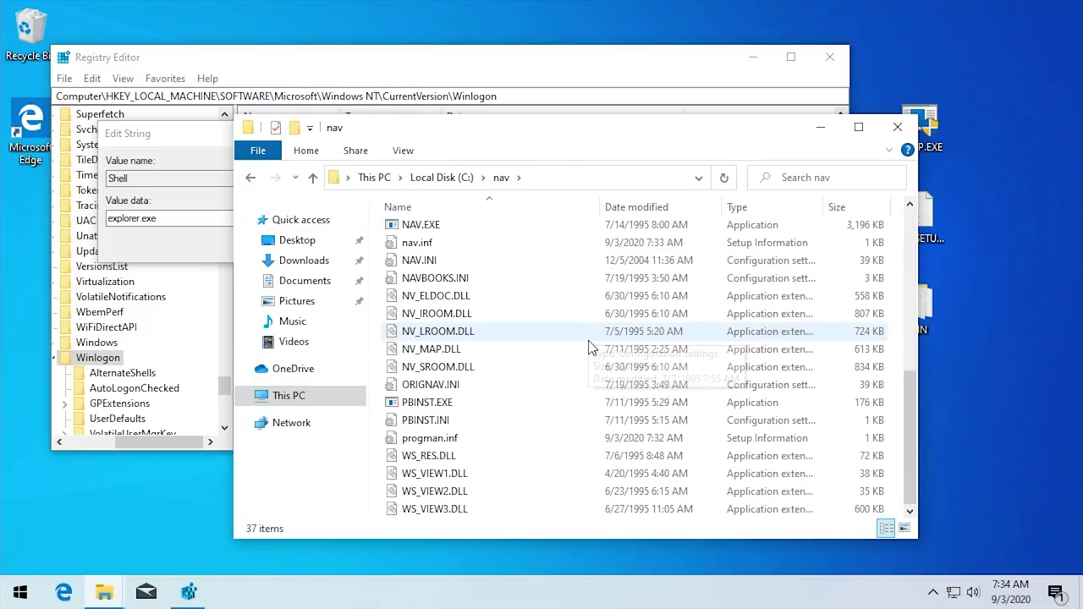
scroll(464, 352, "up", 3)
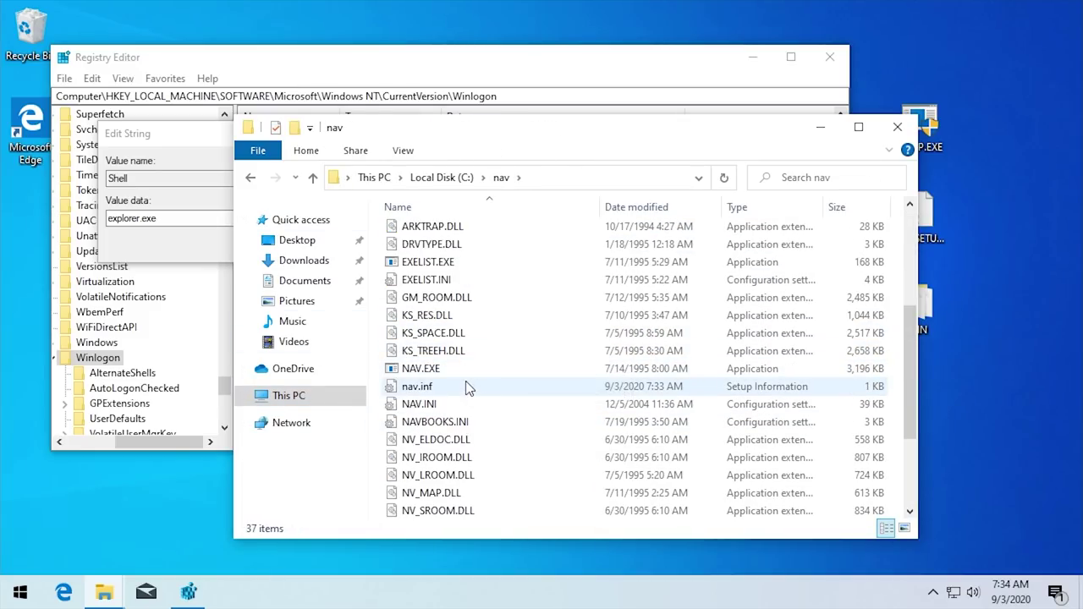
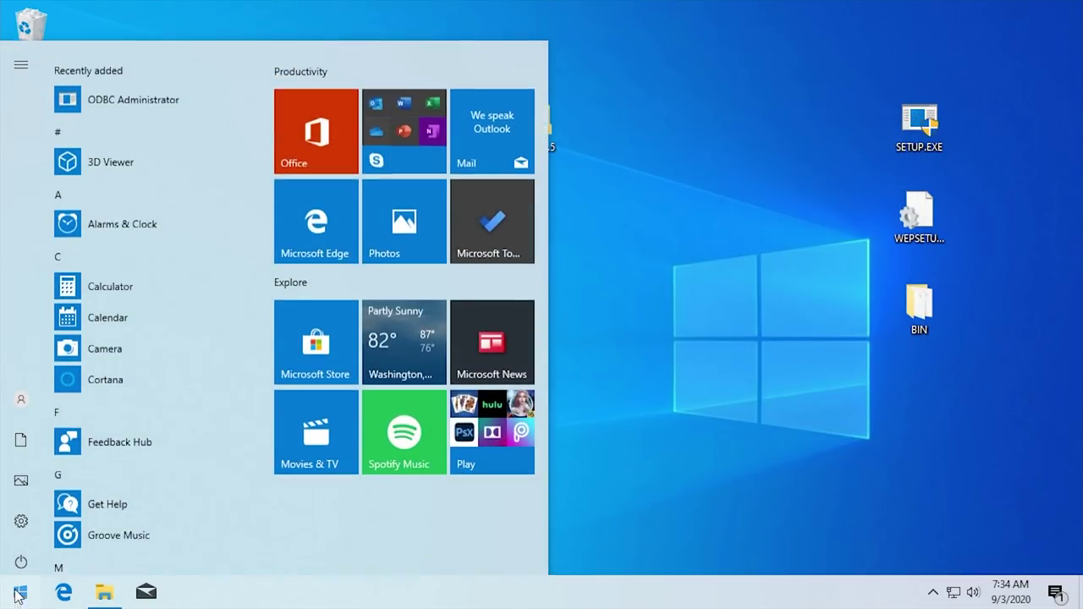
Sign out of the Windows account and sign back in
left_click(21, 395)
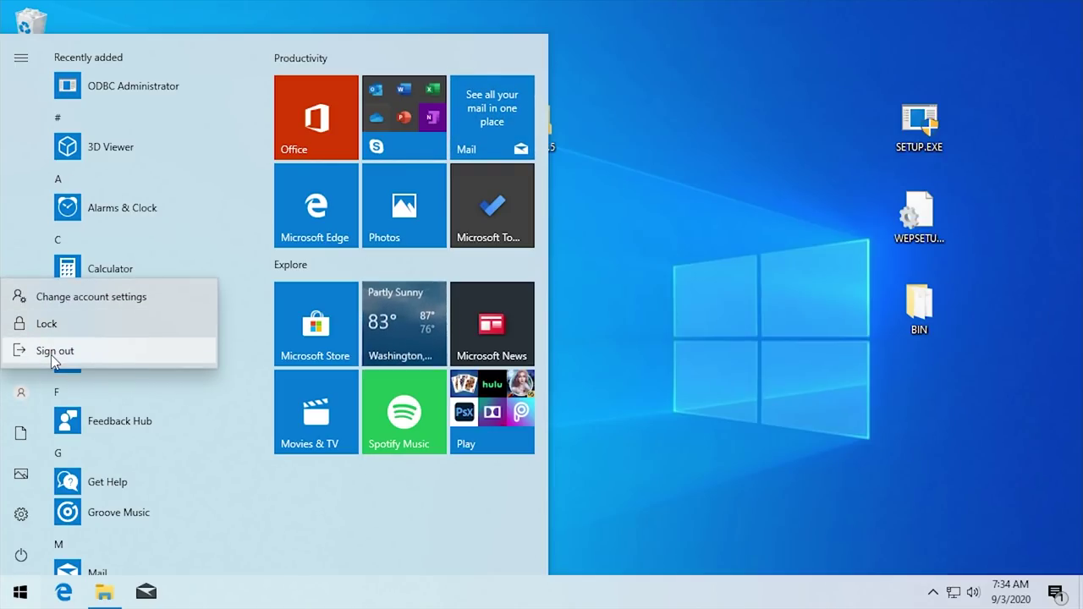
left_click(52, 352)
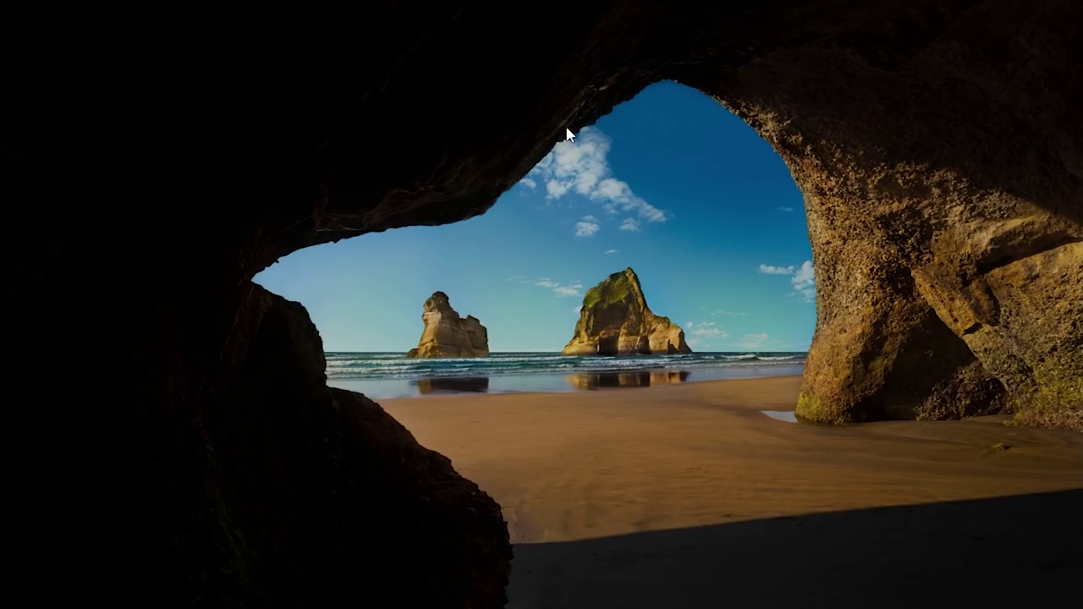
left_click(568, 133)
left_click(530, 355)
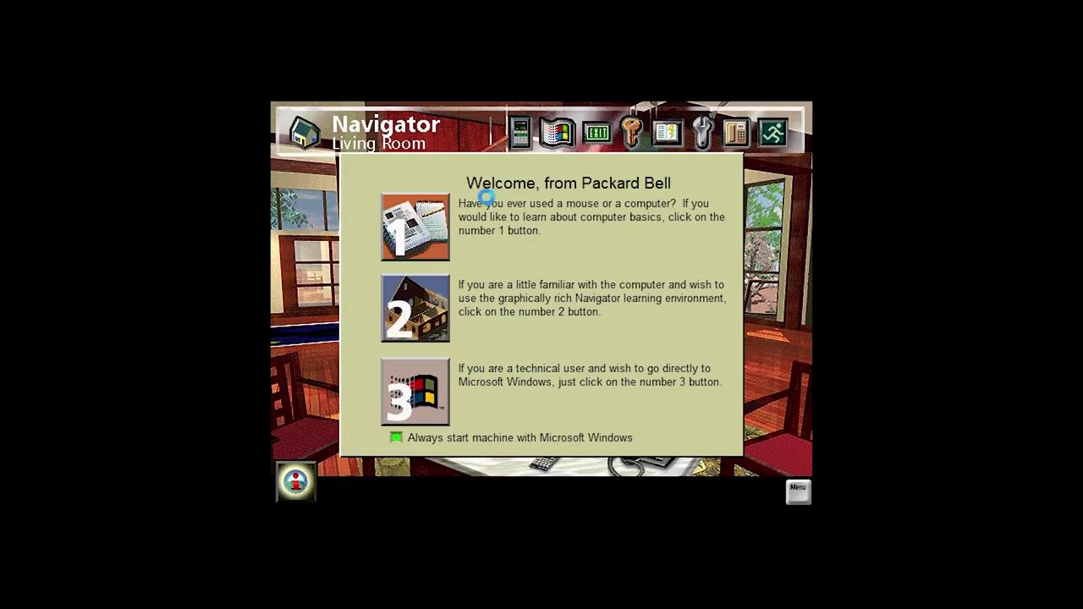
Enter the Navigator learning environment with option 2 on the welcome screen and dismiss the Workspace warning
left_click(416, 307)
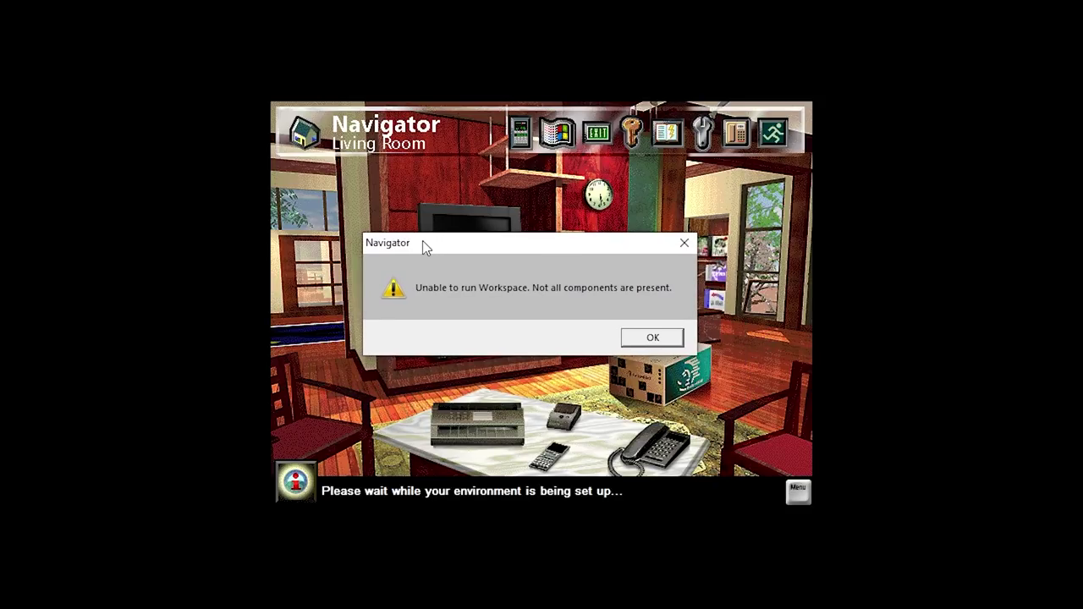
left_click_drag(421, 244, 428, 241)
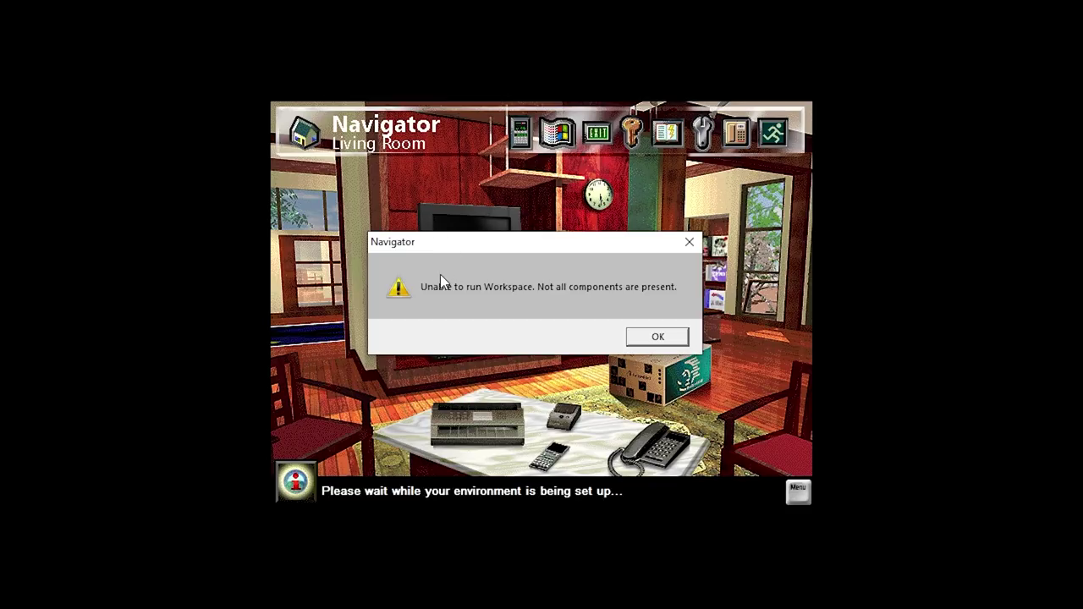
left_click(666, 340)
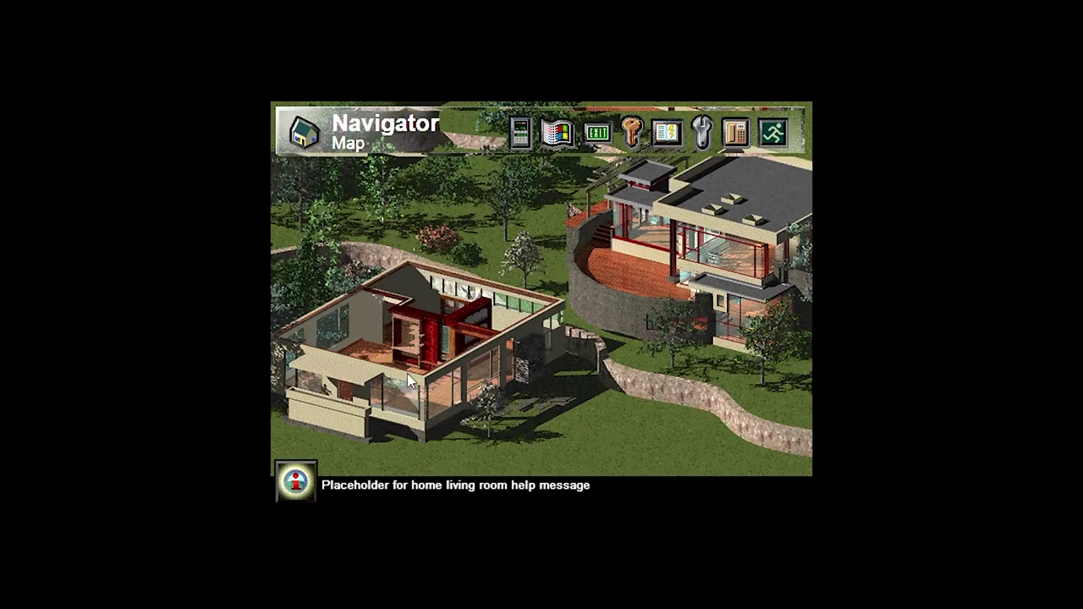
Go from the map through the Info Room to the Software Room, then launch and close Internet Explorer
left_click(375, 356)
left_click(298, 256)
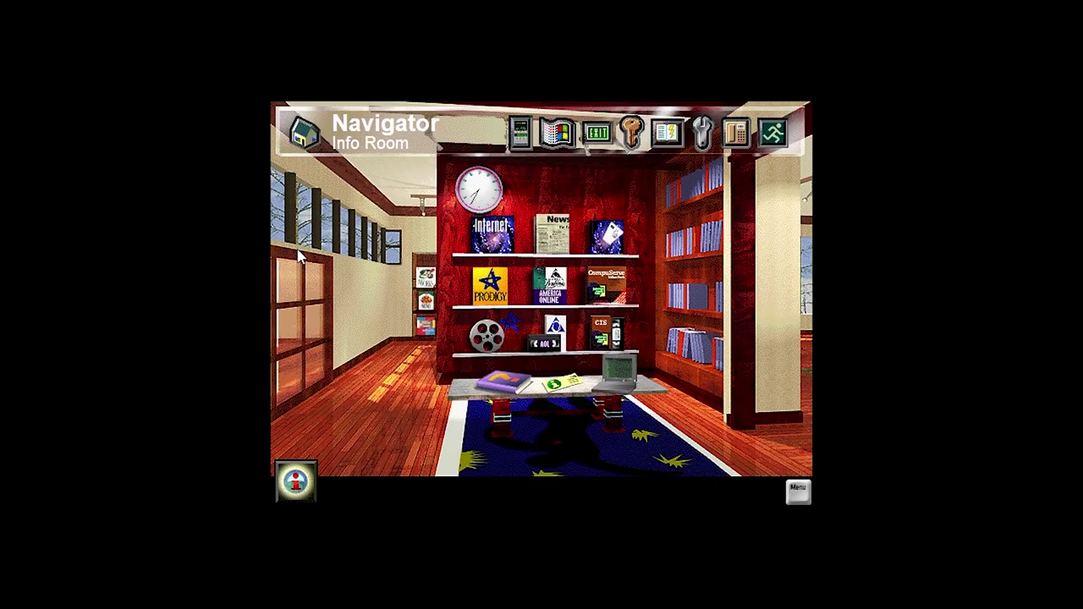
left_click(373, 265)
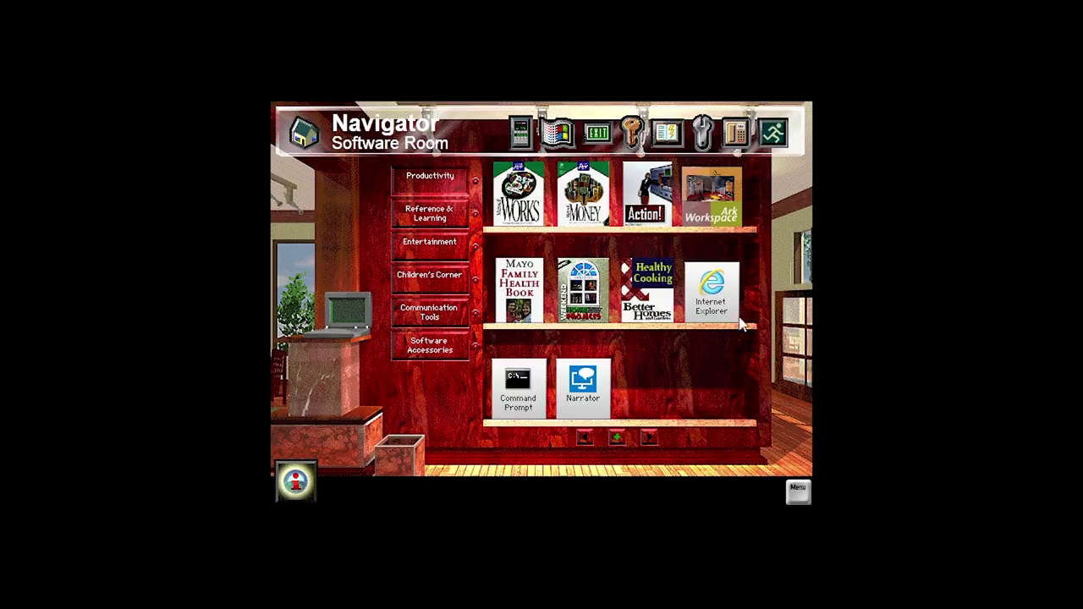
left_click(711, 288)
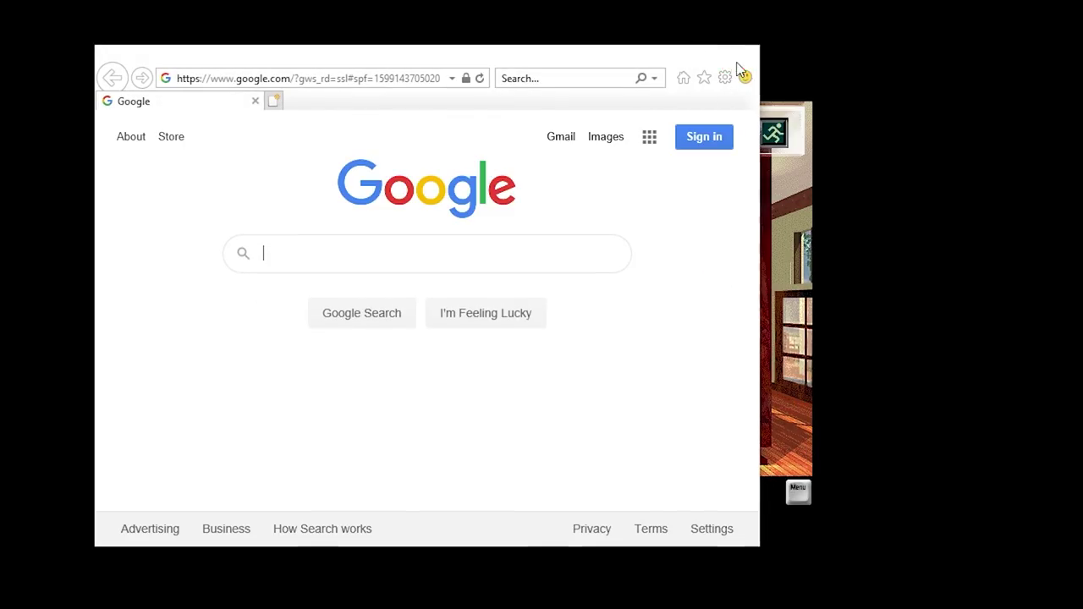
left_click(739, 58)
left_click(902, 100)
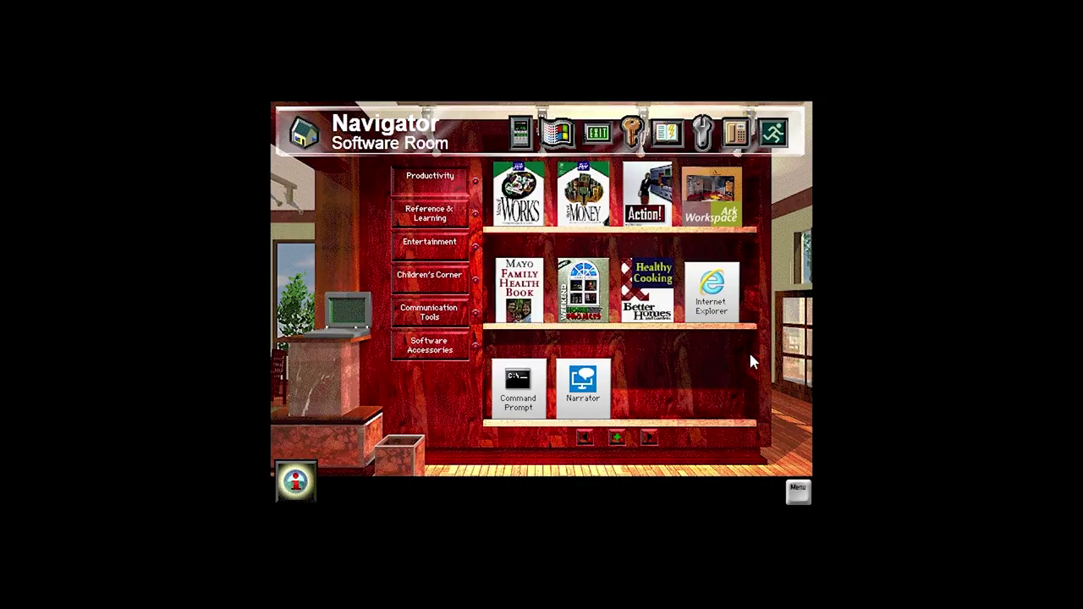
Return through the Info Room to the Living Room, exit Navigator to Windows, and call up the security options
left_click(753, 305)
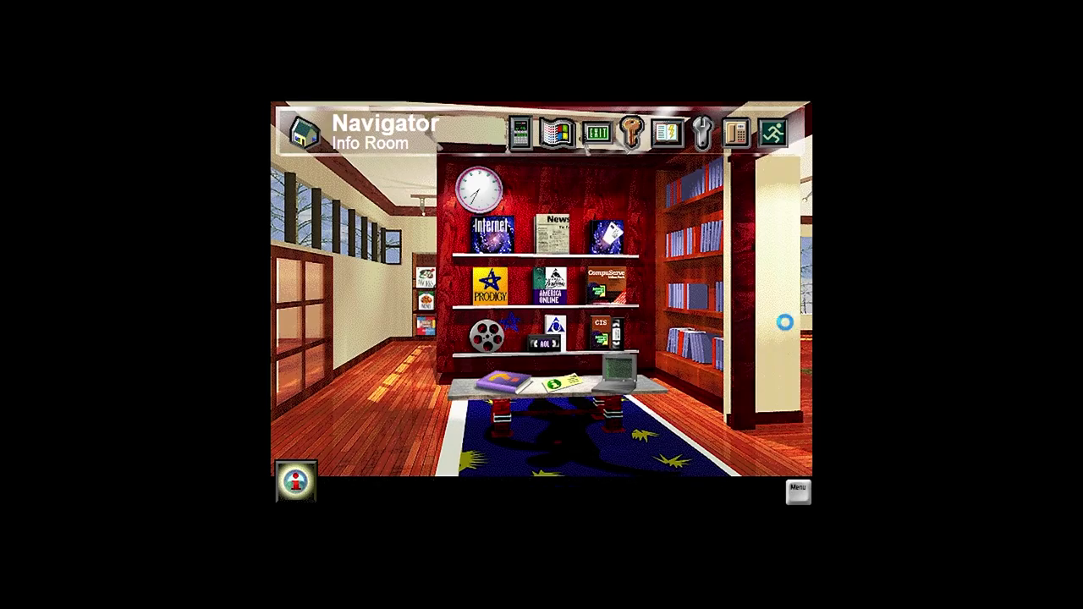
left_click(784, 322)
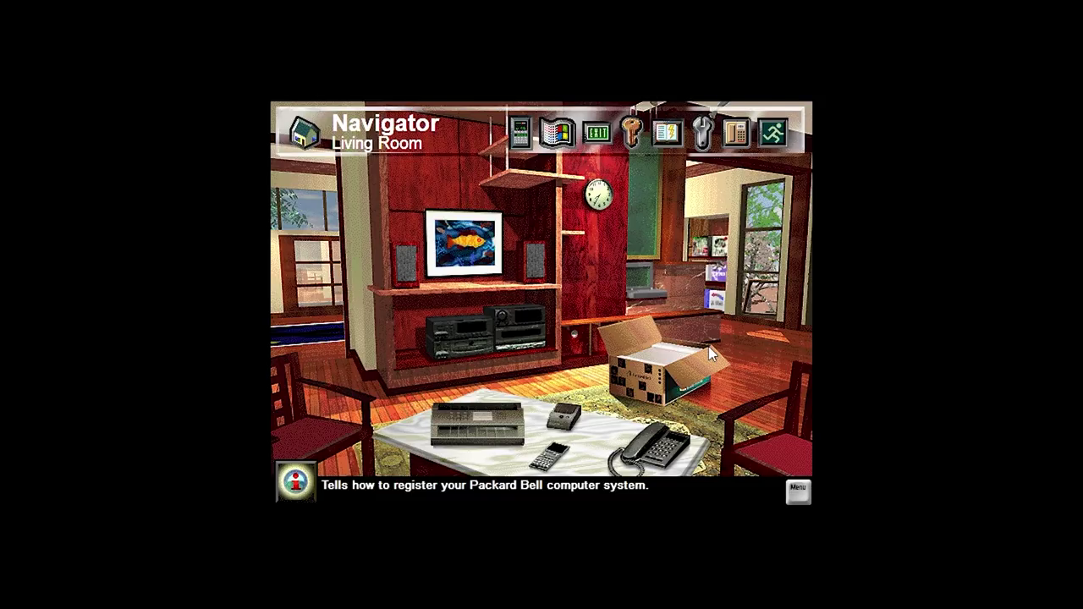
left_click(556, 136)
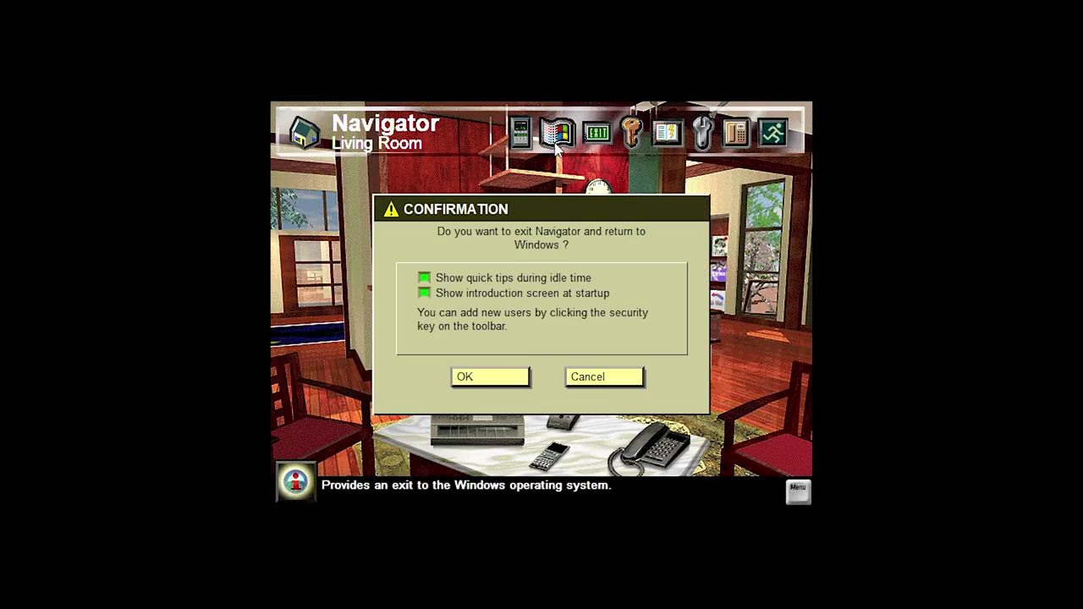
left_click(472, 381)
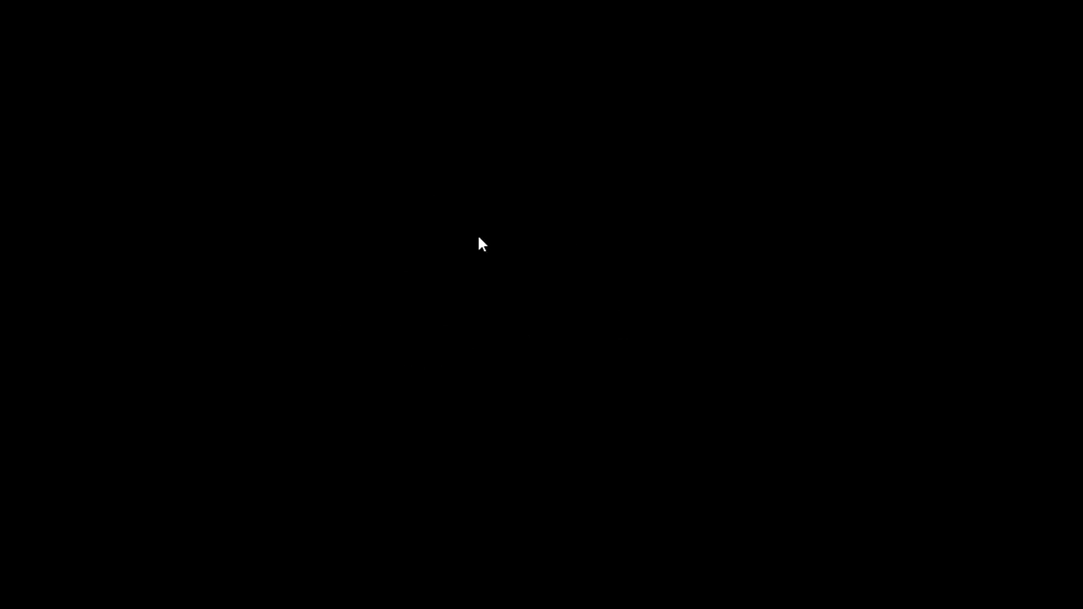
key("ctrl+alt+Delete")
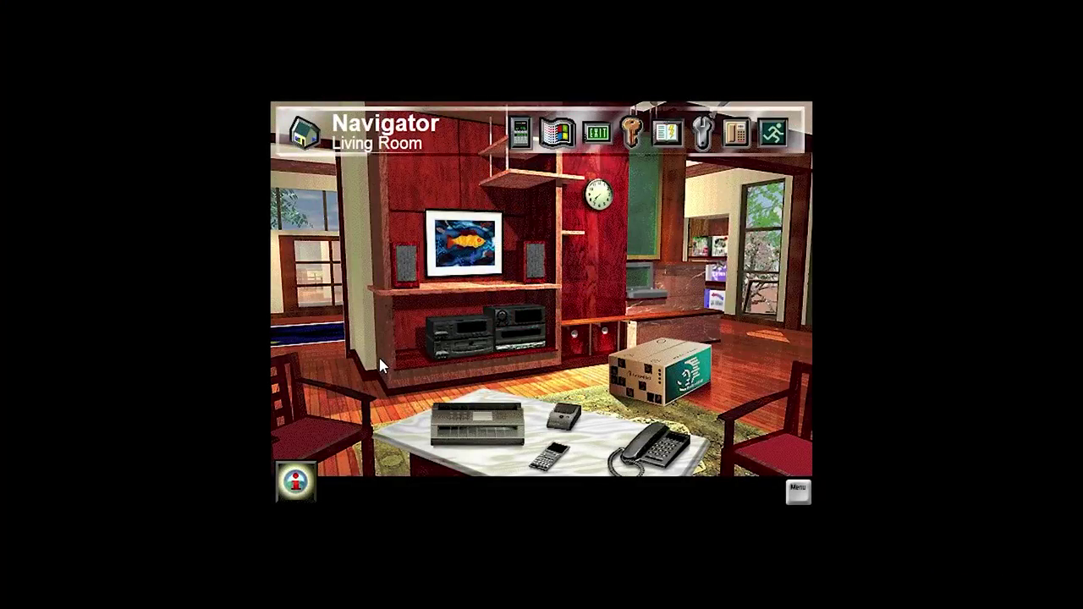